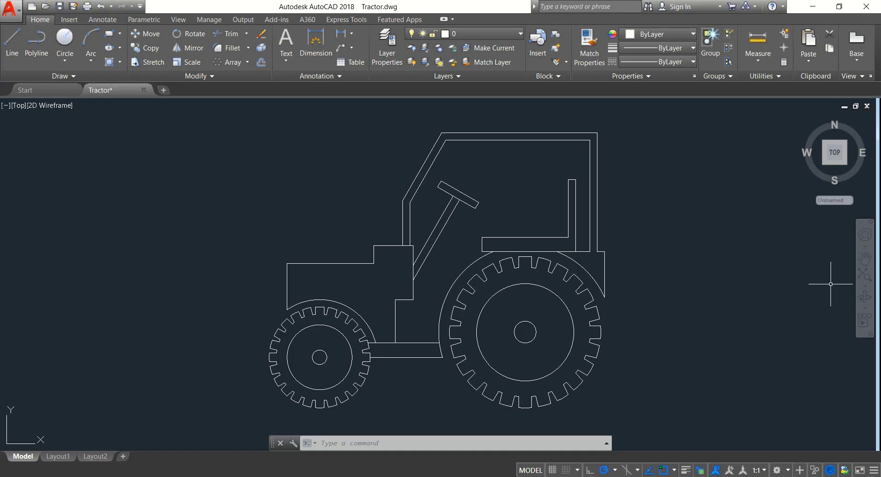
Draw two concentric circles with radii of 10 and 45 in the empty space beside the tractor.
middle_drag(754, 288, 369, 288)
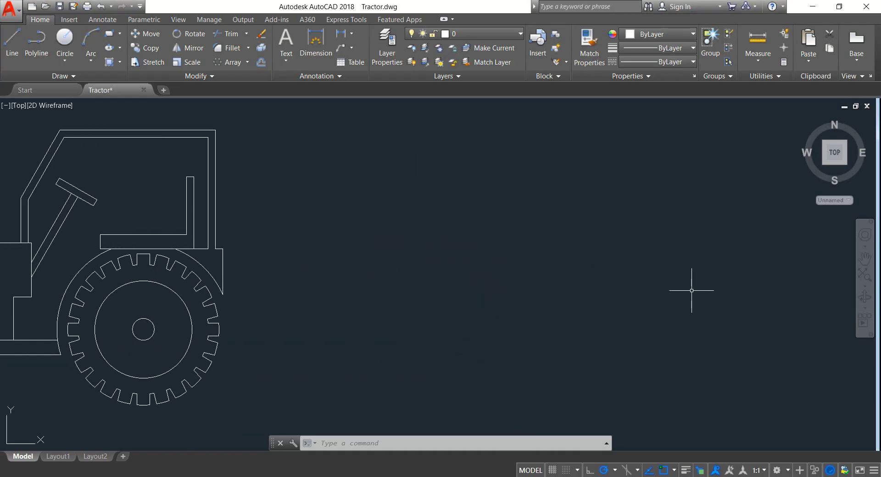
middle_drag(798, 292, 598, 294)
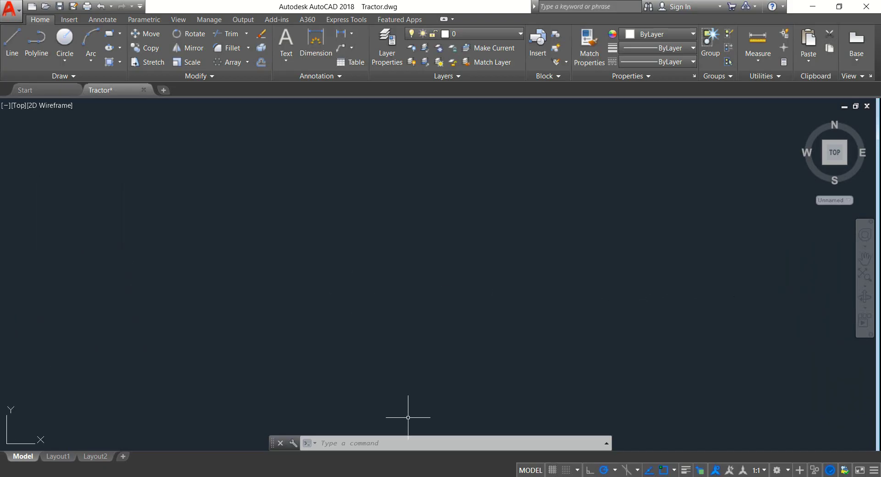
click(65, 38)
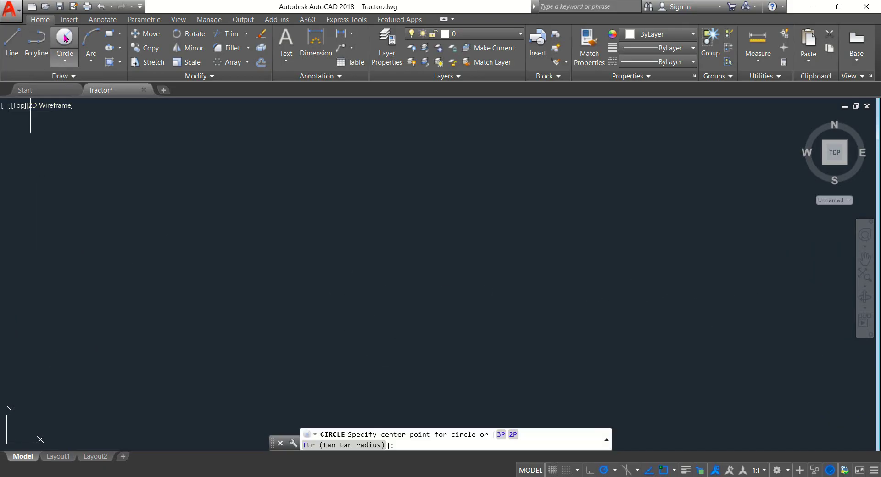
click(448, 273)
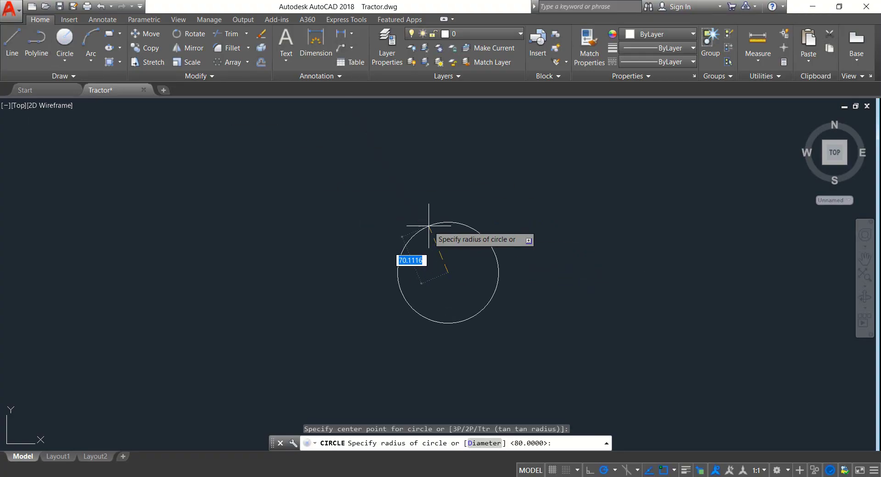
key(Return)
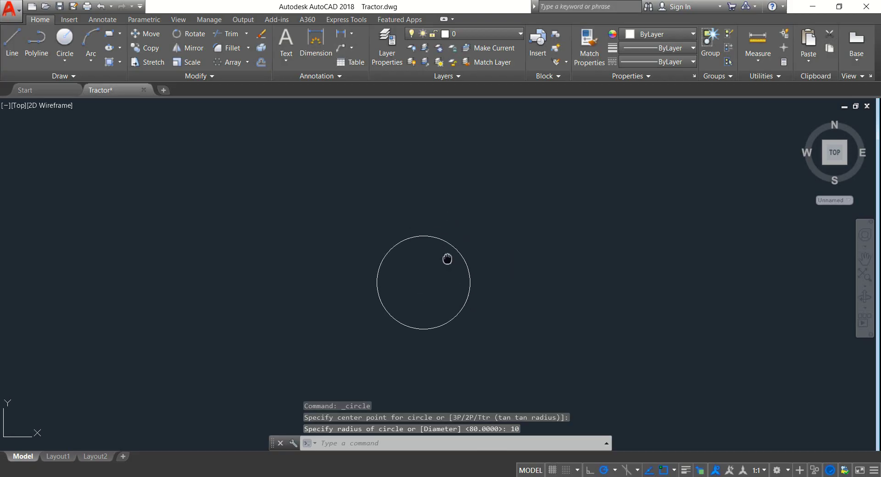
key(Return)
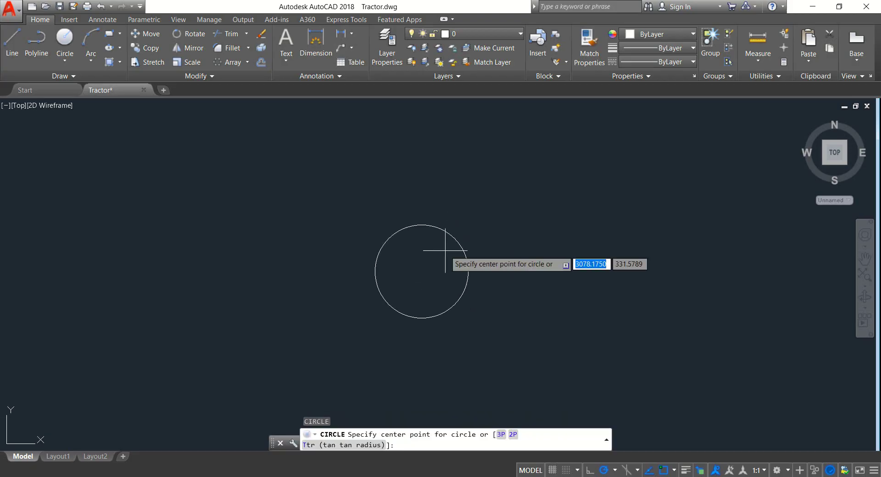
click(422, 272)
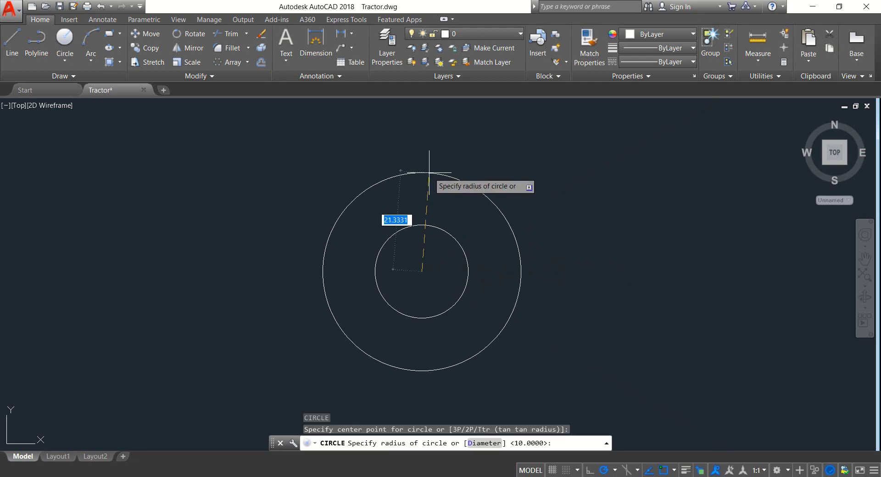
key(Return)
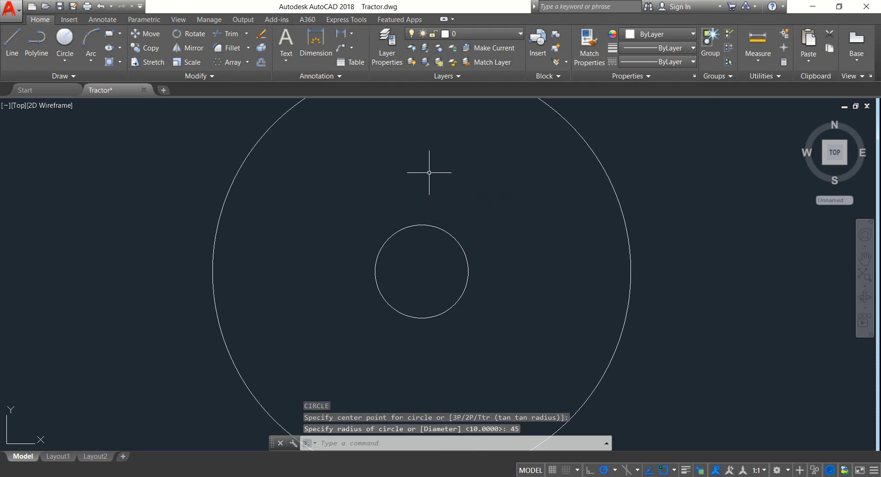
Add two more circles with radii of 60 and 70 on the same center point.
scroll(370, 173, down, 4)
mouse_move(369, 173)
middle_down()
mouse_move(421, 191)
mouse_move(413, 230)
middle_up()
text(c)
key(Return)
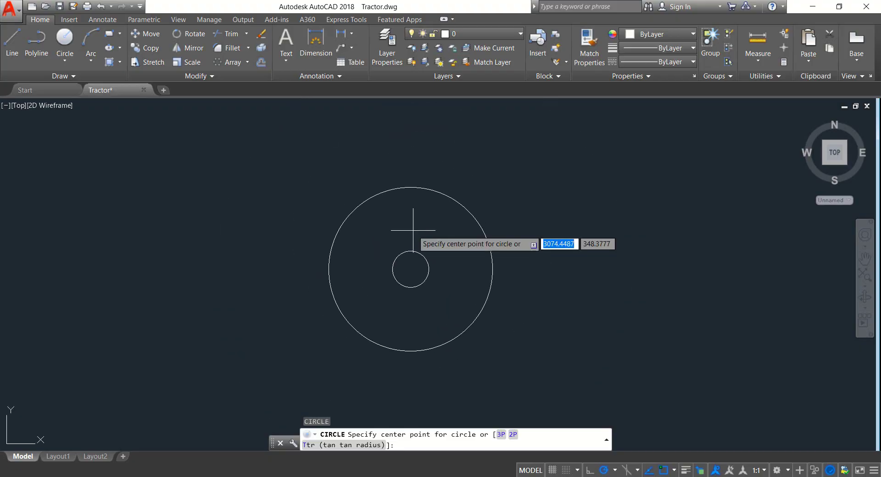
click(411, 270)
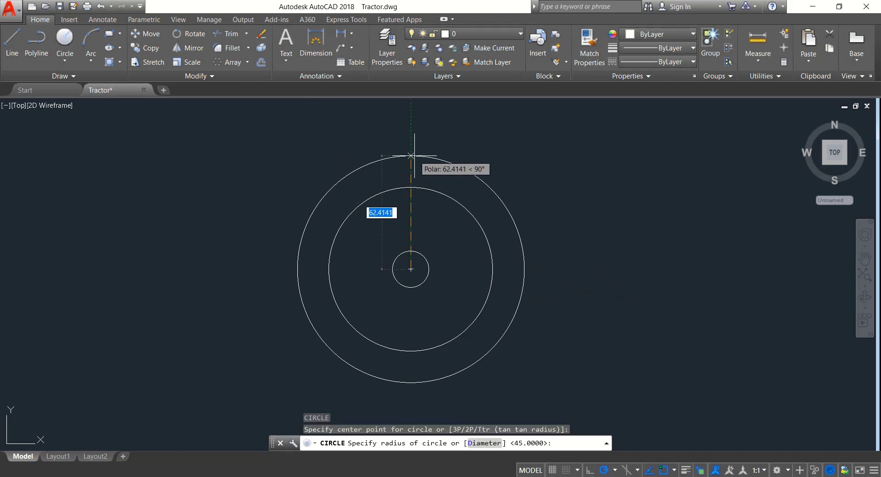
key(Return)
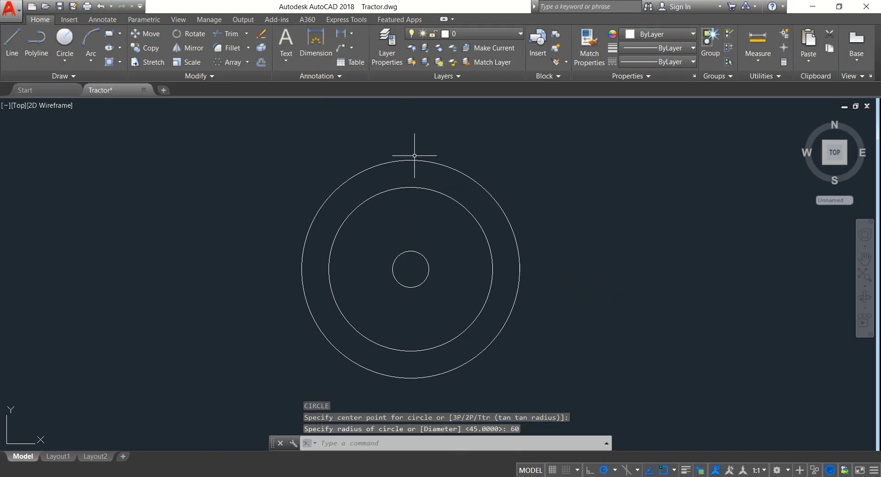
key(Return)
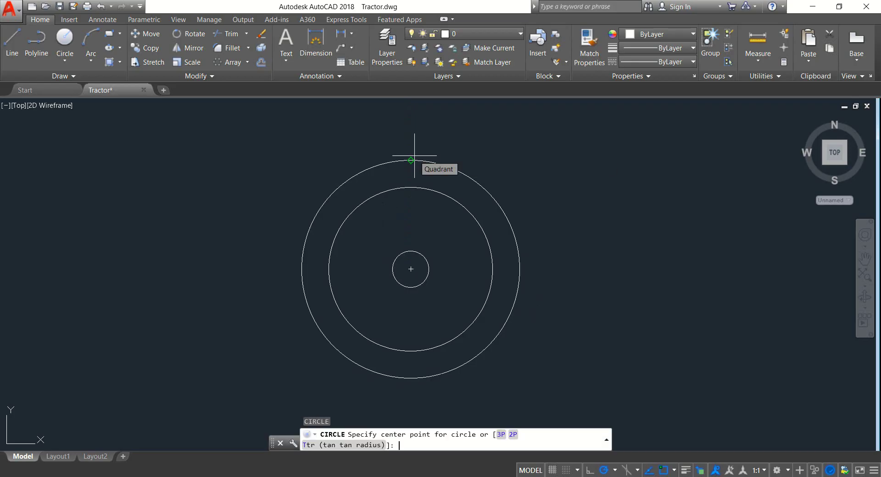
click(411, 270)
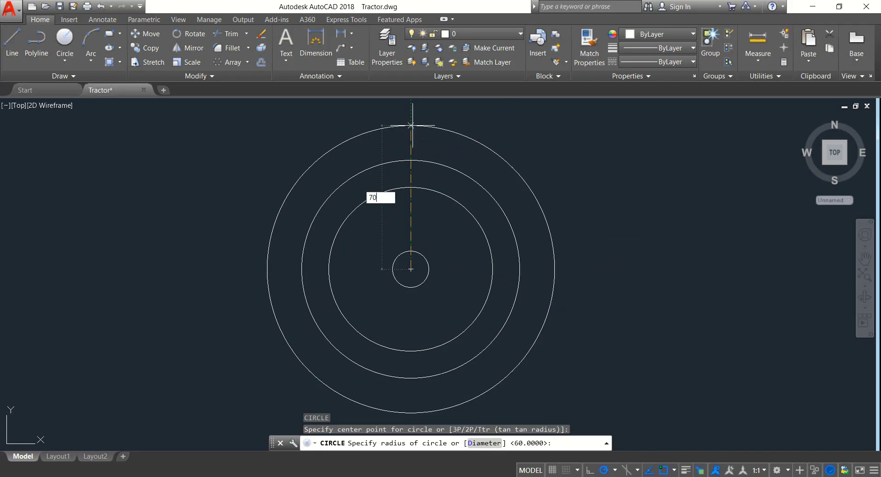
key(Return)
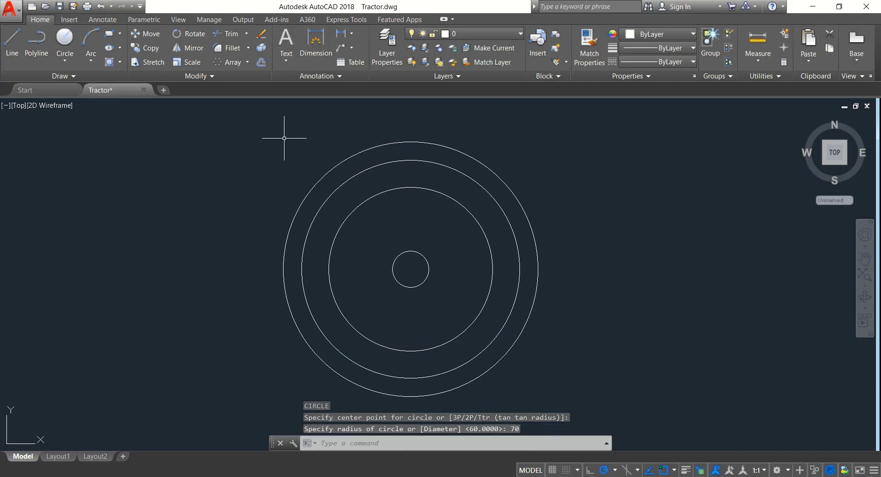
Draw a vertical line from the circles' center to the top quadrant of the outermost circle.
click(16, 42)
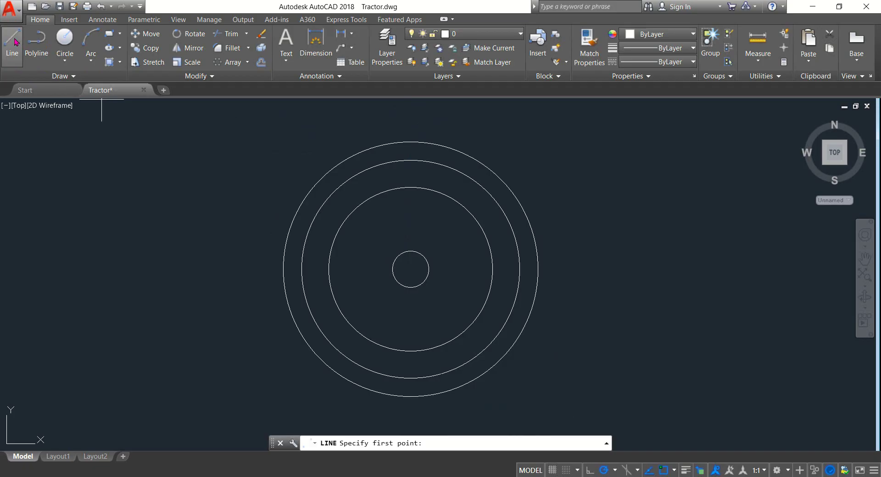
click(410, 269)
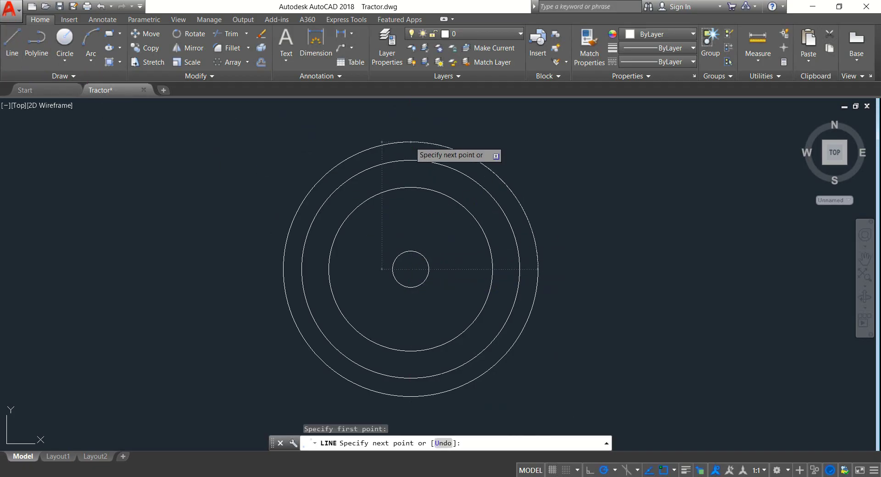
click(410, 142)
key(Return)
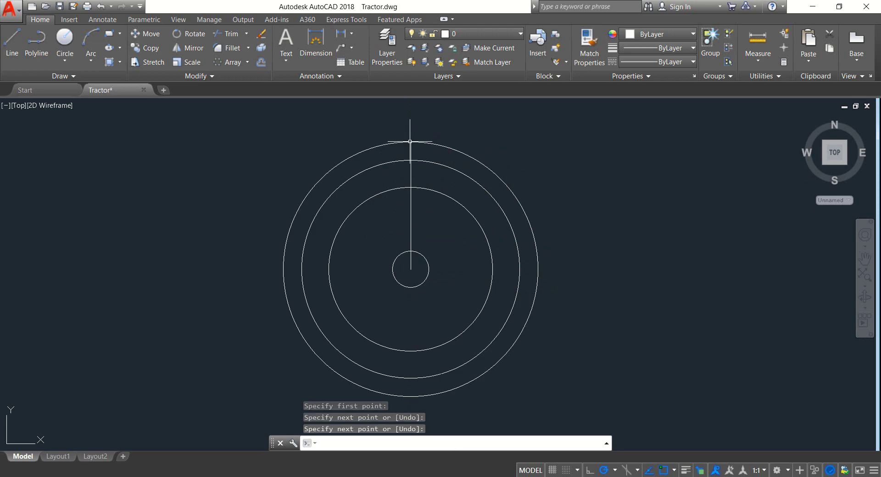
Offset the vertical line by 6 to both sides and delete the original center line.
click(427, 218)
click(393, 201)
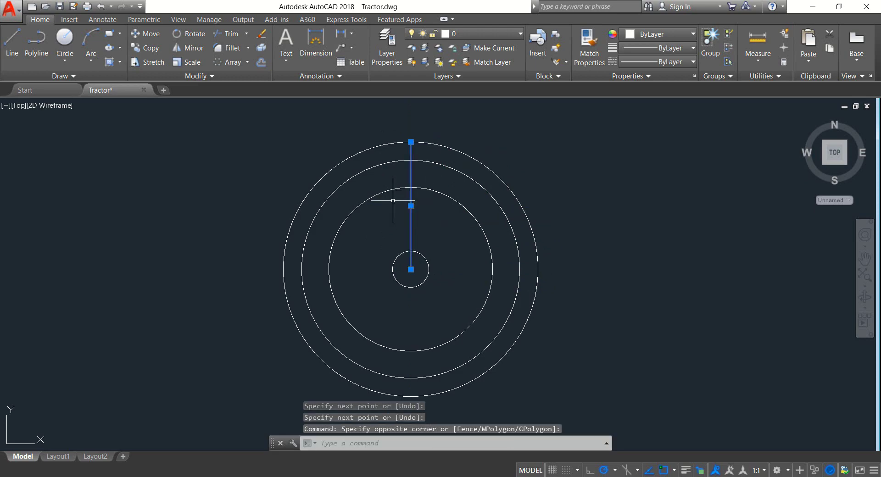
click(261, 64)
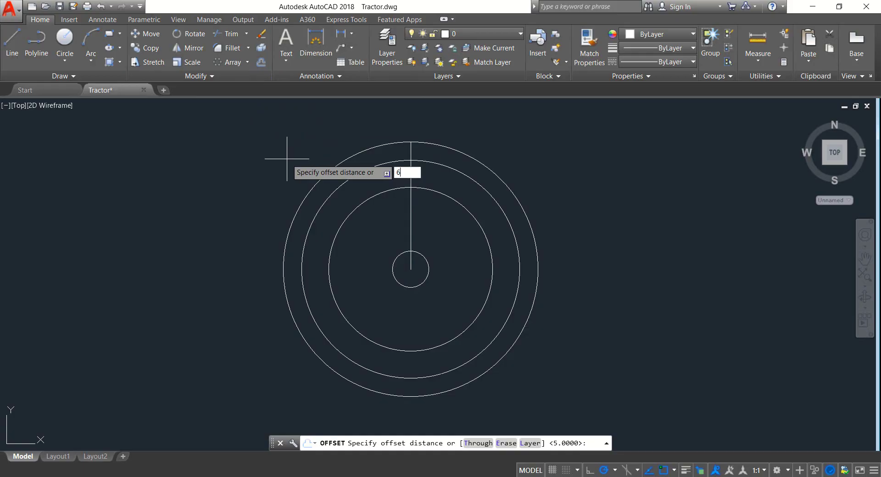
text(6)
key(Return)
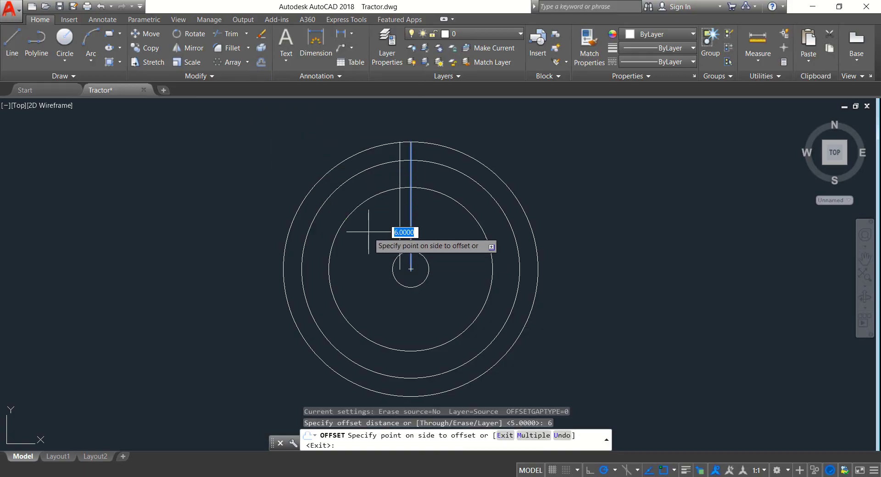
click(368, 232)
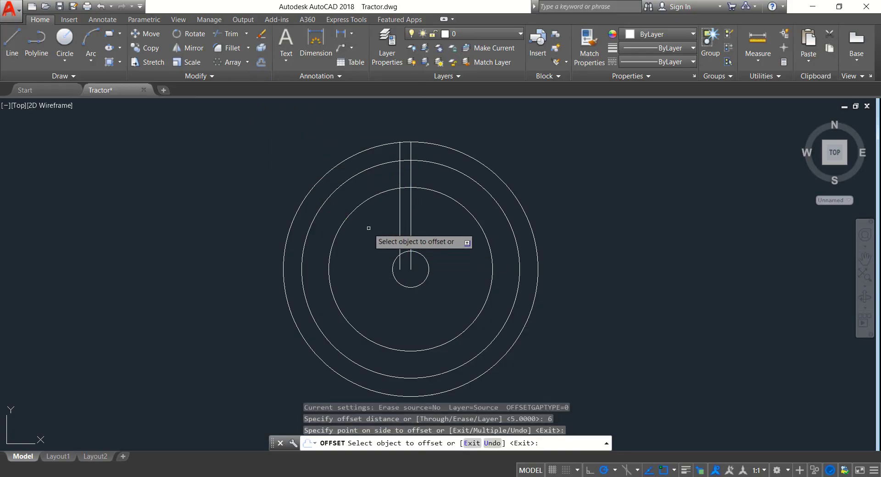
click(411, 199)
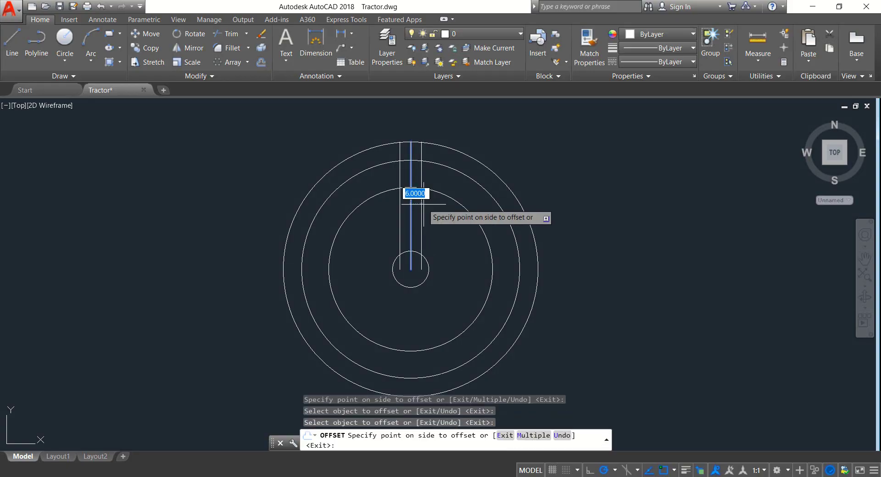
click(428, 212)
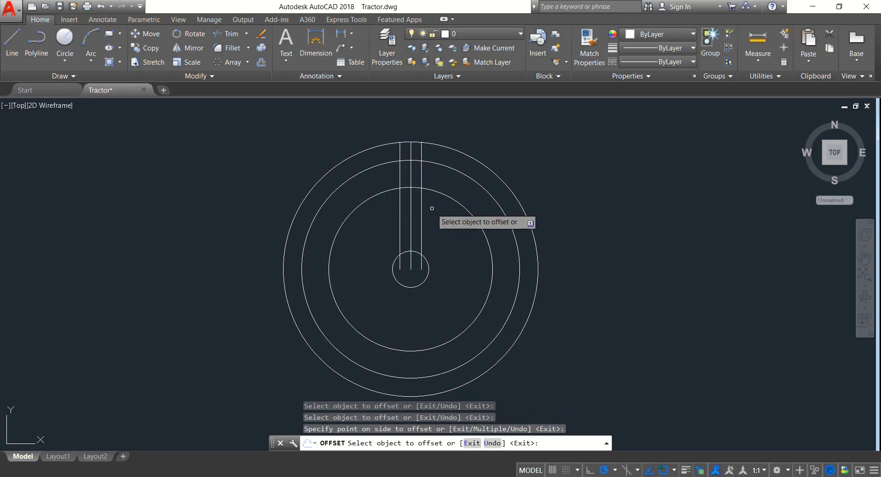
key(Return)
click(410, 214)
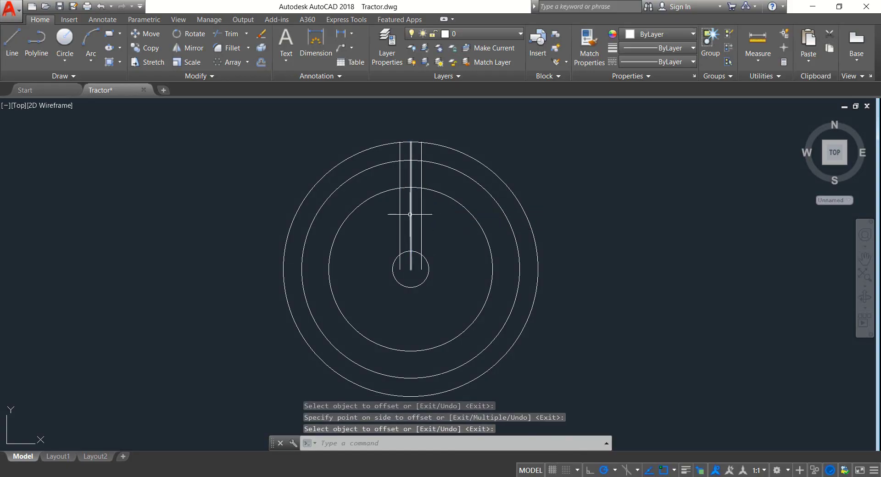
key(Delete)
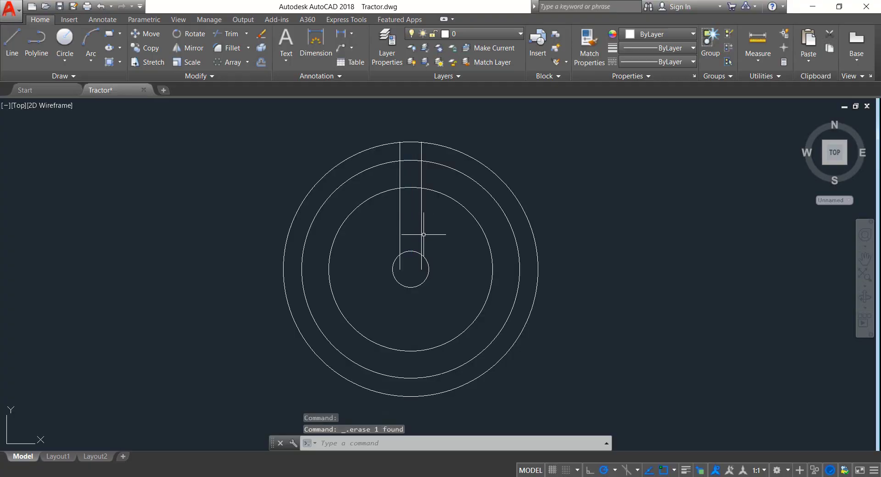
Trim the outermost circle with all wheel objects as cutting edges, keeping only the short arc between the two vertical lines.
click(620, 357)
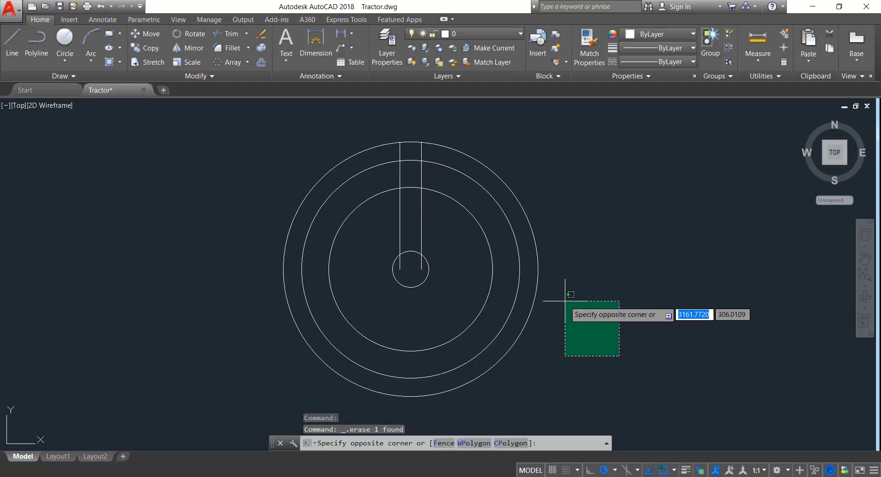
click(326, 131)
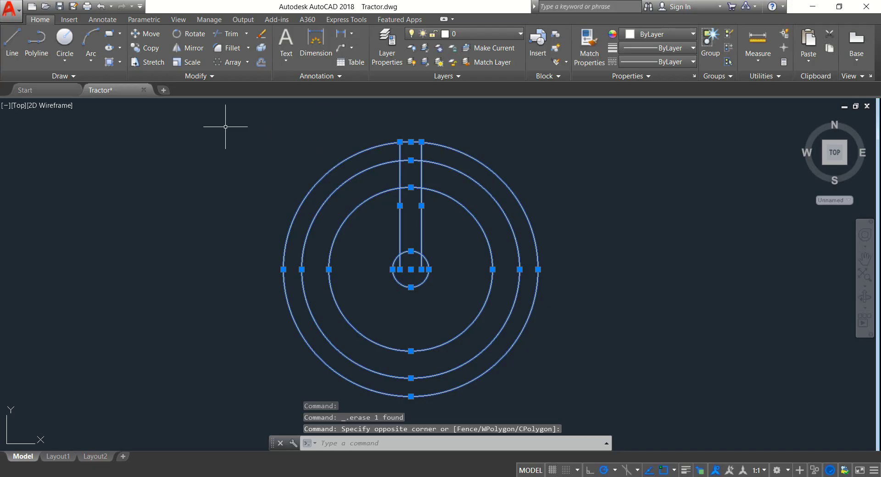
click(230, 34)
click(522, 154)
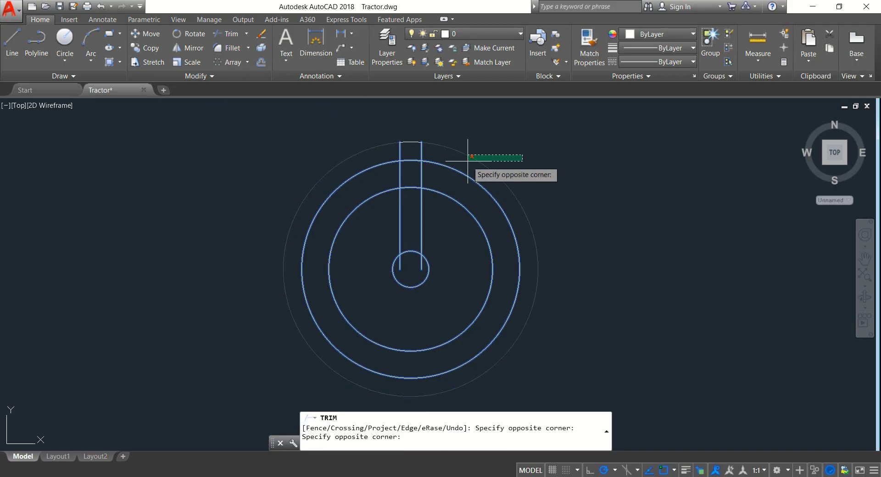
Trim the ends of both vertical lines that protrude above the short outer arc.
scroll(406, 144, up, 8)
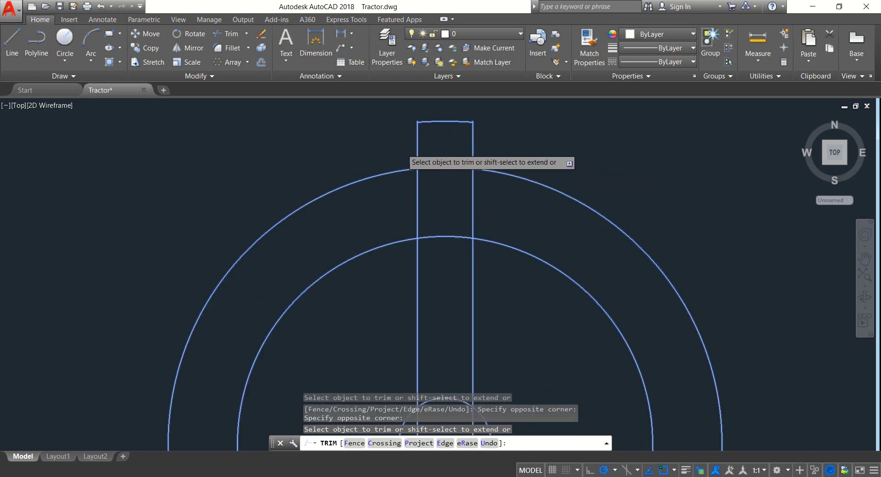
middle_drag(465, 124, 361, 364)
scroll(514, 271, up, 8)
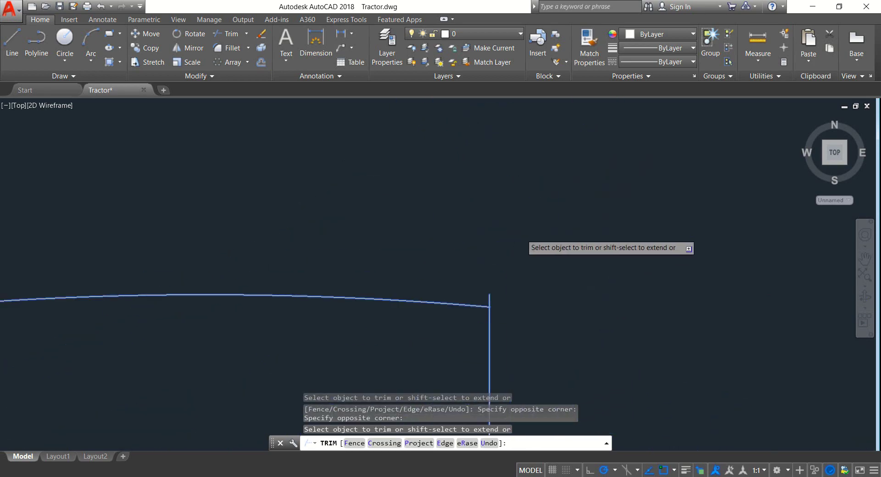
middle_drag(519, 239, 496, 312)
middle_drag(476, 344, 483, 149)
click(471, 216)
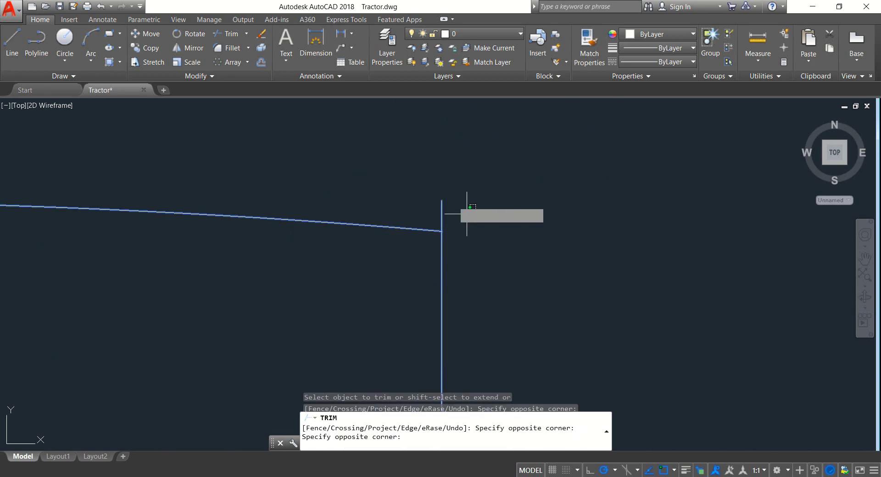
click(441, 195)
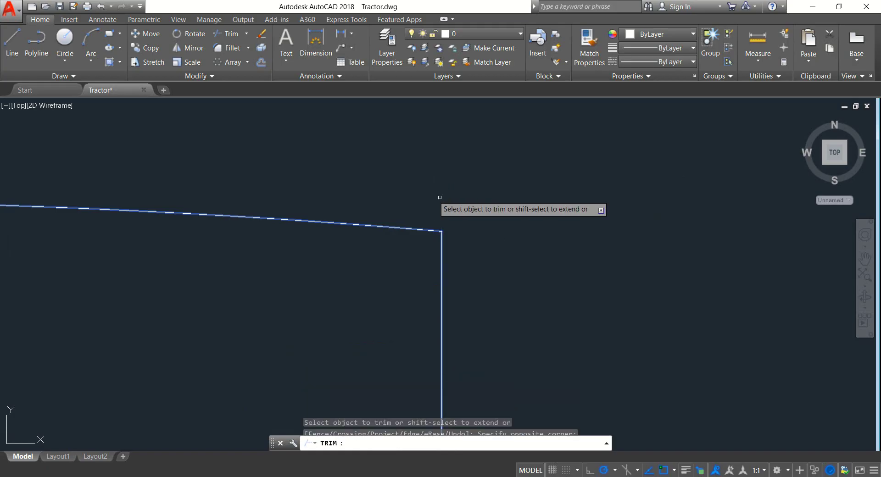
scroll(441, 202, down, 5)
scroll(306, 210, up, 8)
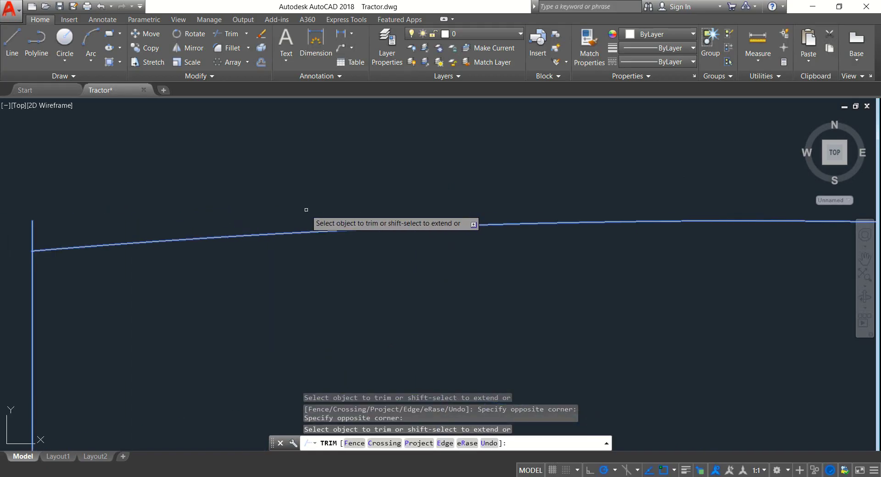
scroll(207, 215, down, 5)
click(156, 247)
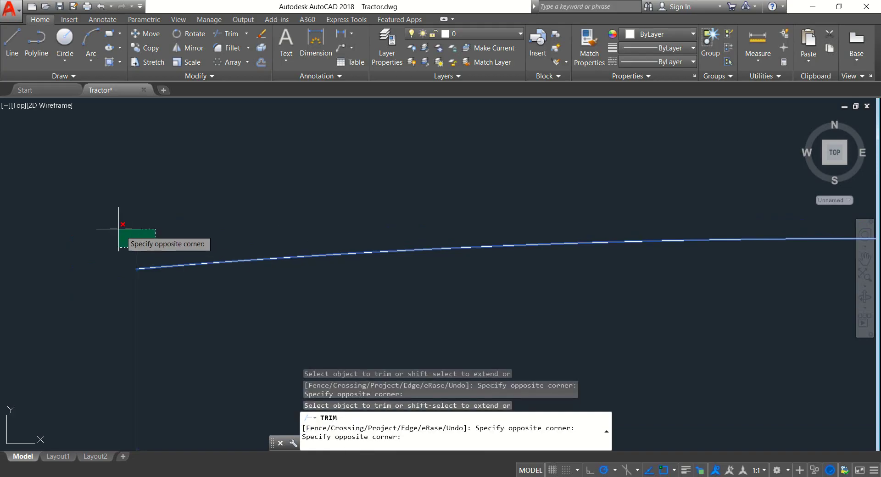
click(122, 232)
scroll(257, 229, down, 5)
scroll(293, 310, up, 4)
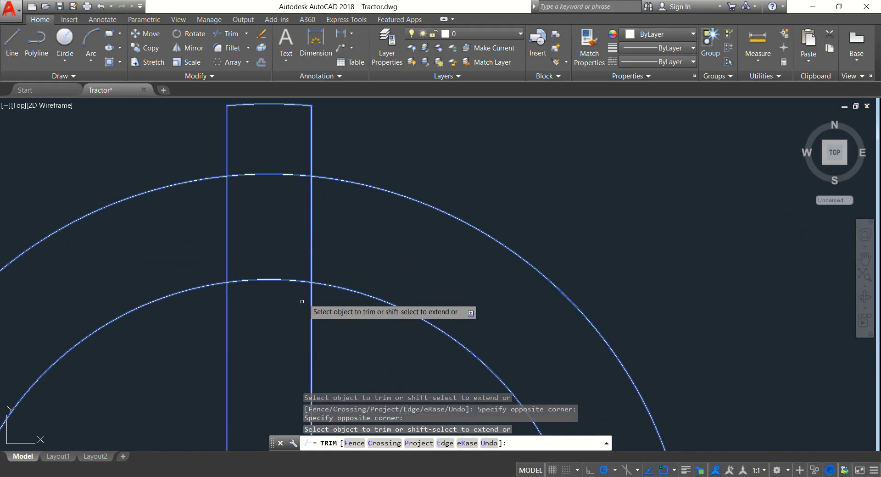
Trim both vertical lines between the two large circles, leaving the tooth outline above the outer circle.
click(342, 245)
click(226, 215)
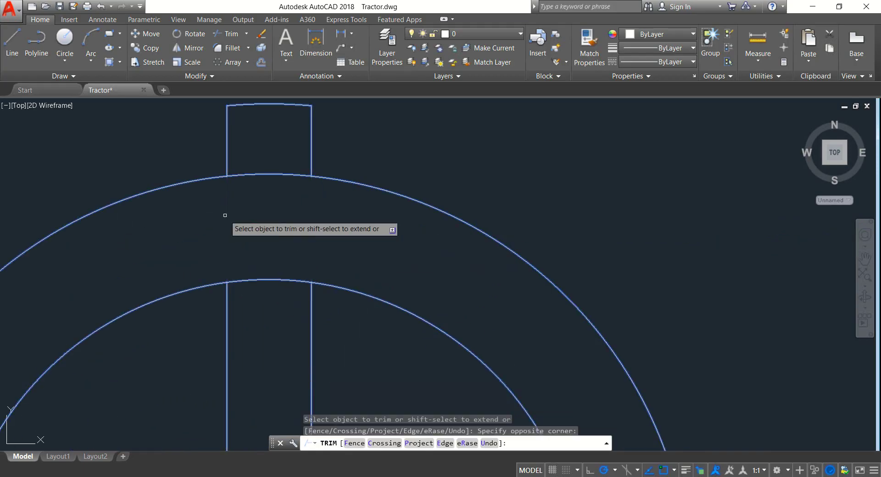
key(Return)
scroll(248, 216, down, 4)
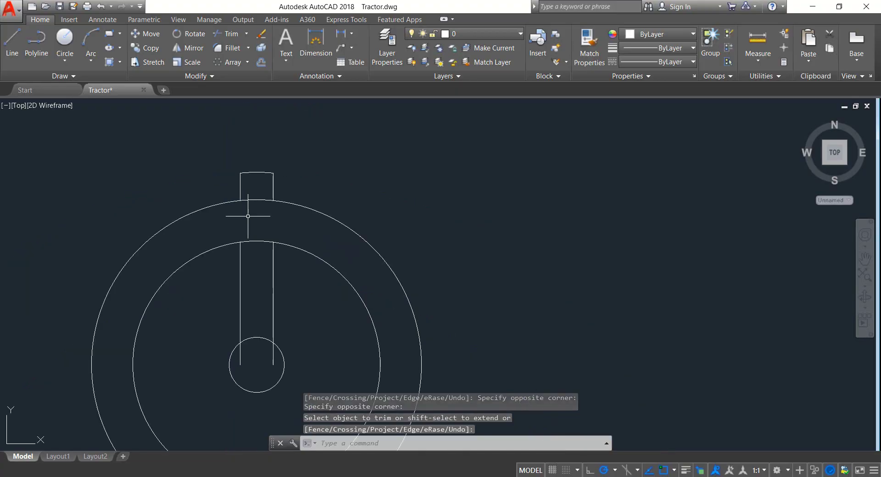
Delete the two leftover vertical line segments inside the inner large circle.
middle_drag(280, 289, 403, 243)
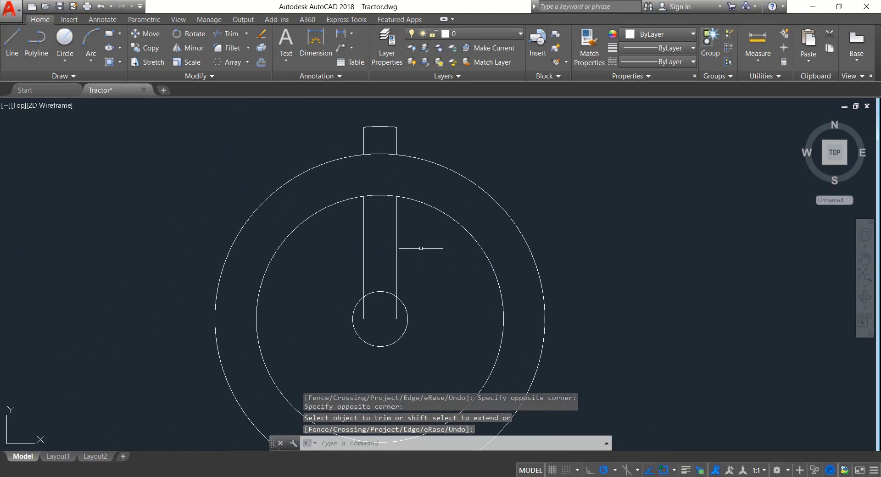
click(417, 244)
click(348, 226)
key(Delete)
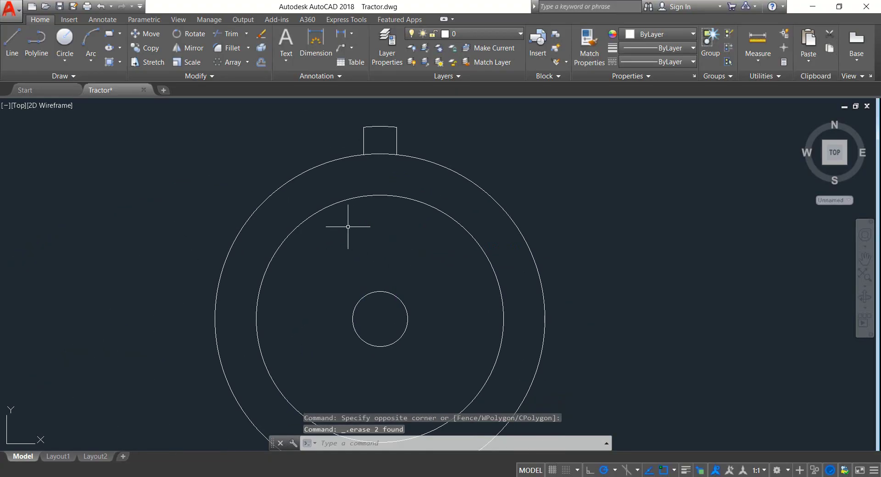
Create a polar array of the tooth's two lines and arc around the wheel's center with 24 items over 360 degrees.
scroll(351, 228, down, 3)
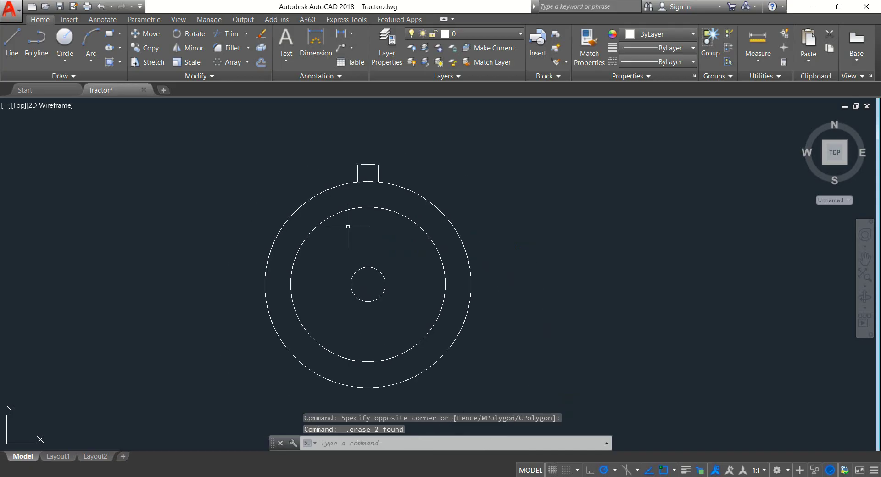
click(397, 171)
click(355, 149)
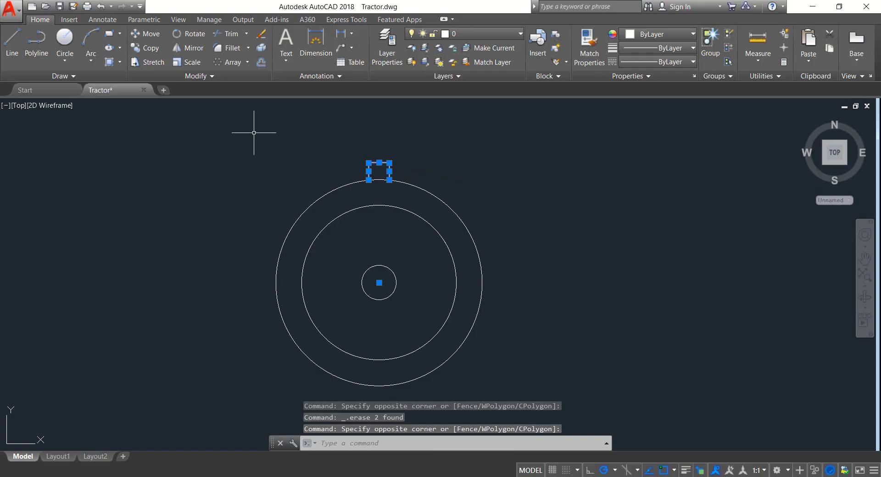
click(247, 62)
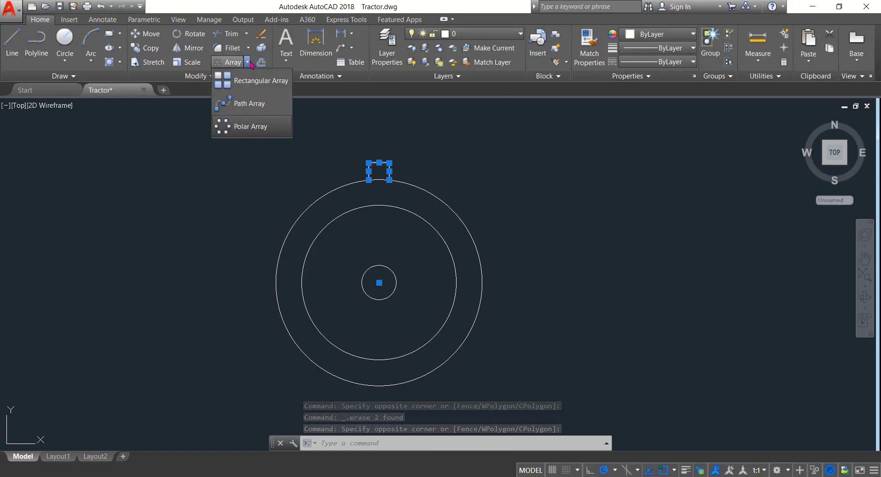
click(245, 128)
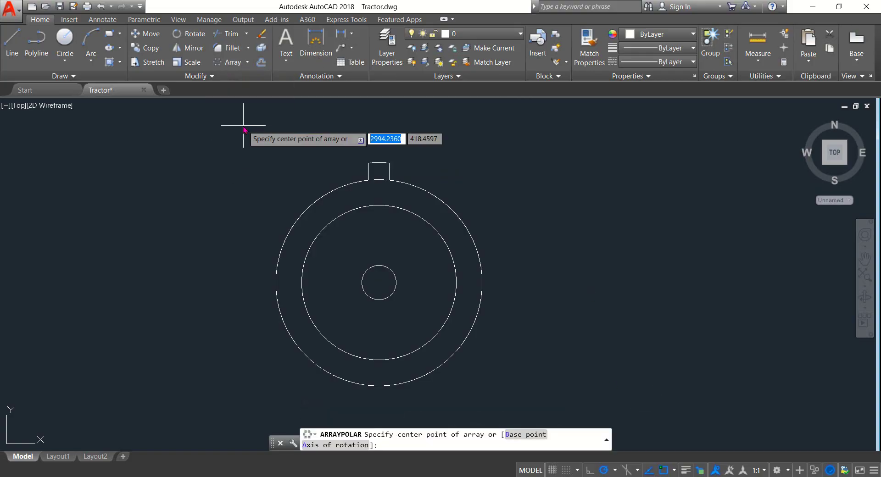
click(379, 282)
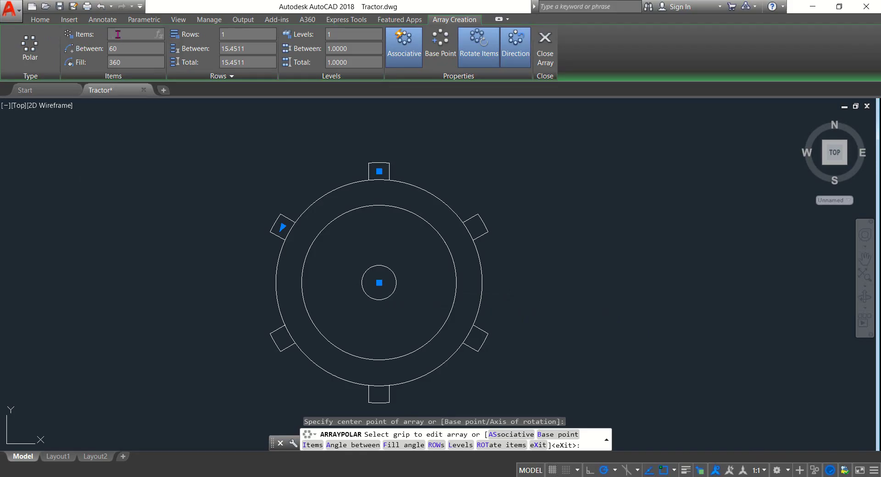
key(Return)
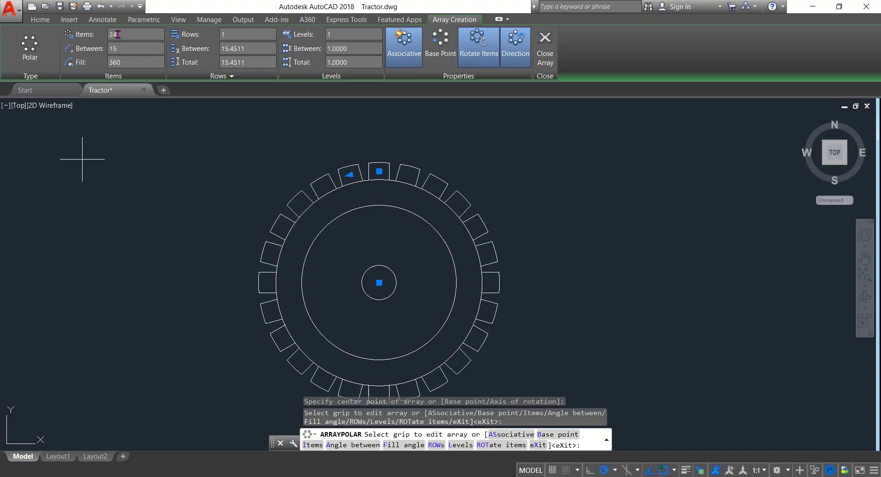
click(544, 54)
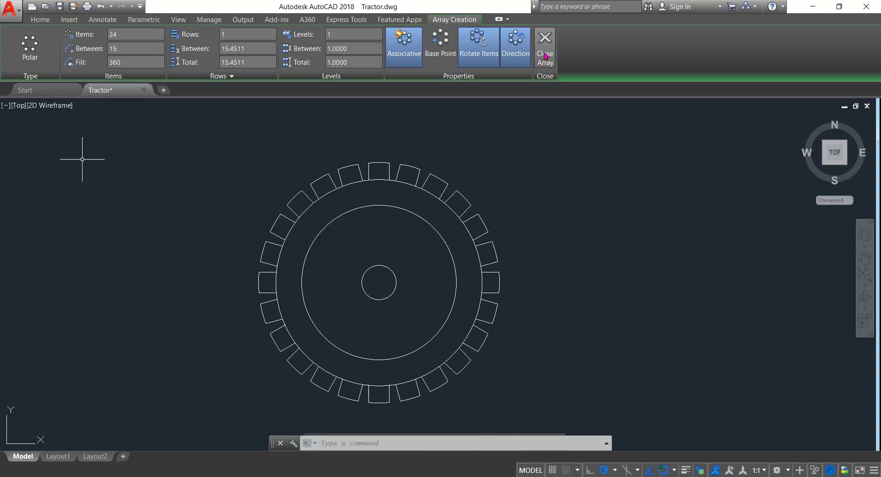
Select the whole wheel and explode the tooth array into separate objects.
scroll(524, 215, down, 2)
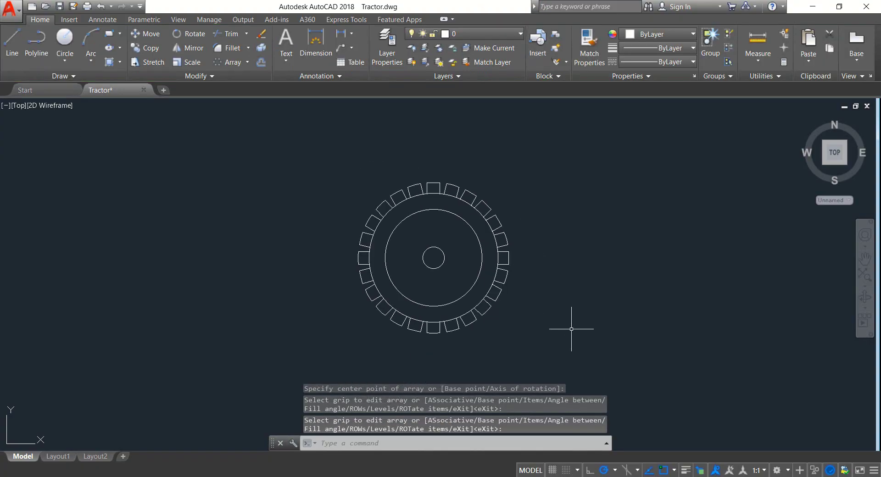
click(576, 346)
click(313, 144)
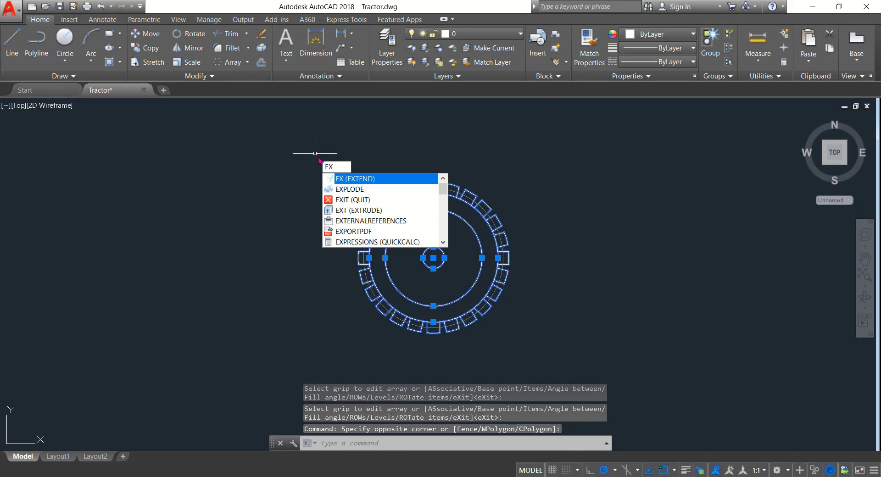
click(355, 189)
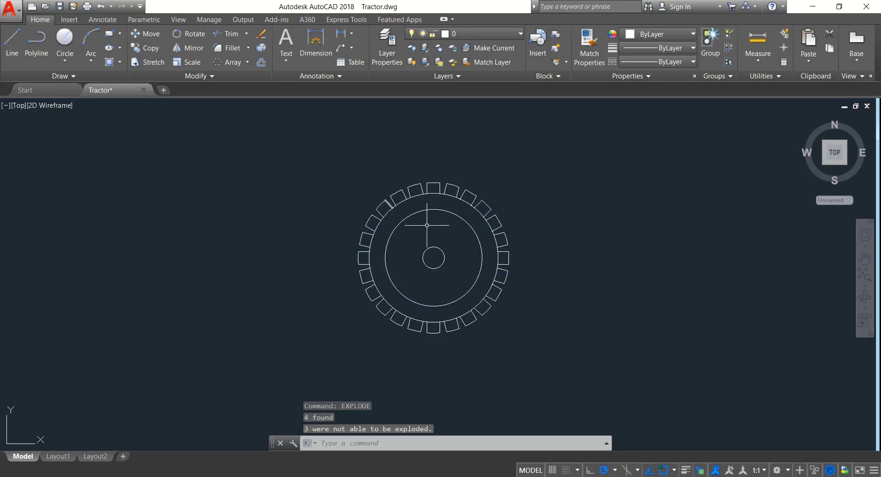
Trim the outer circle's arc under the topmost tooth, using all wheel objects as cutting edges.
click(561, 368)
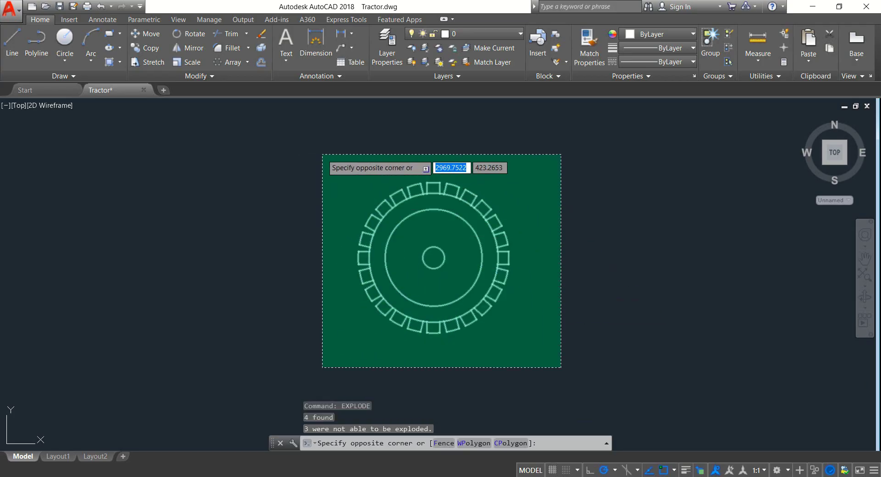
click(322, 154)
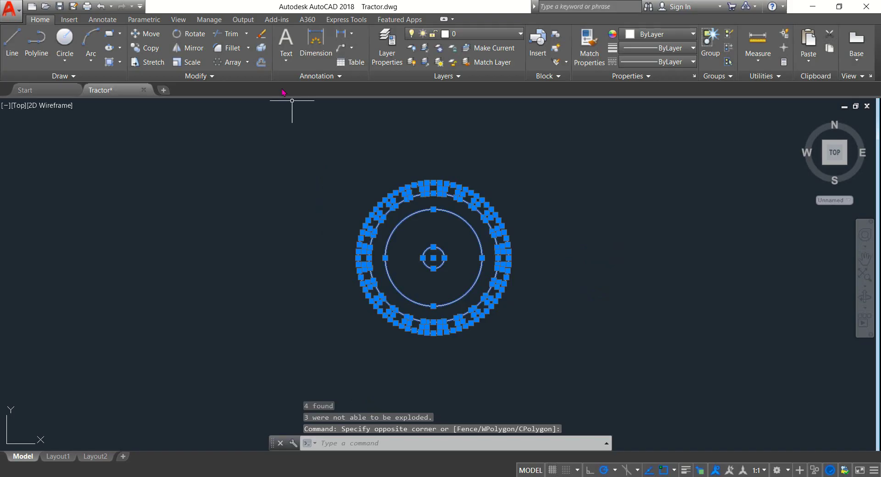
click(231, 34)
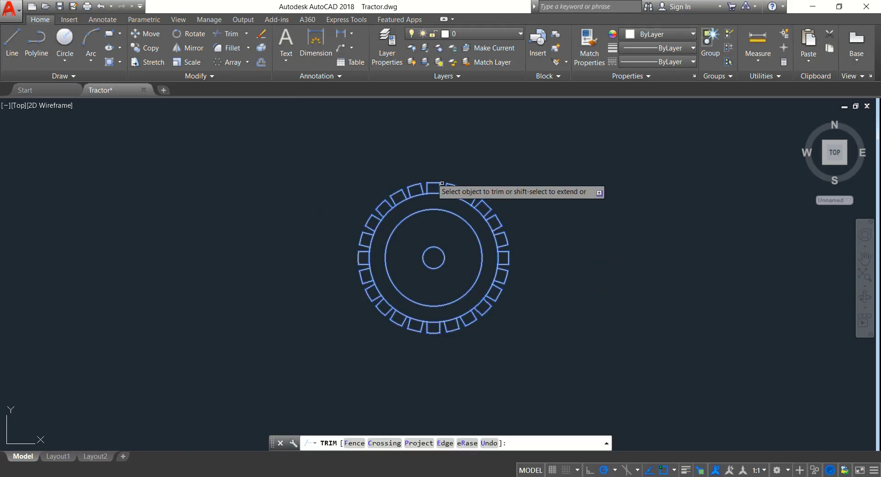
scroll(448, 211, up, 5)
middle_drag(448, 210, 443, 225)
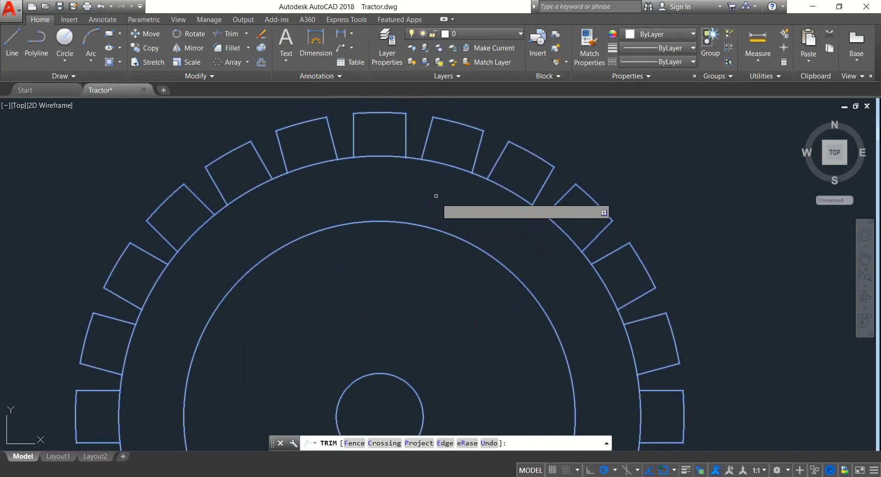
click(392, 166)
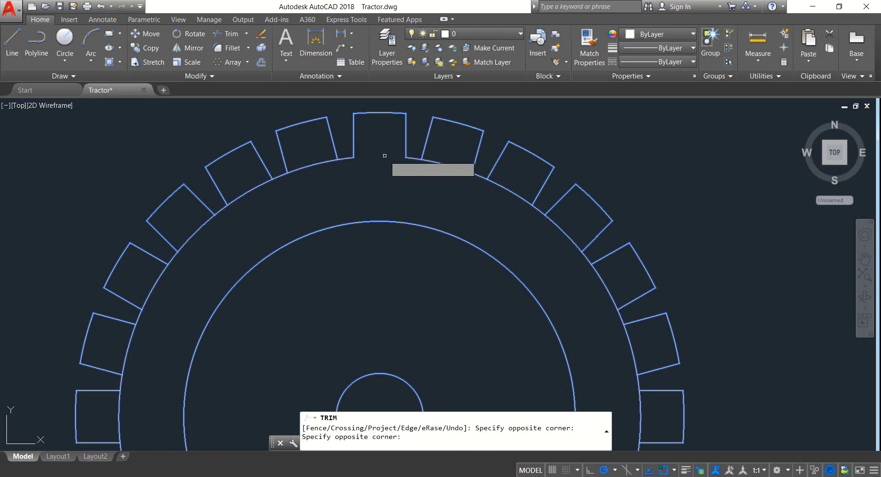
click(384, 153)
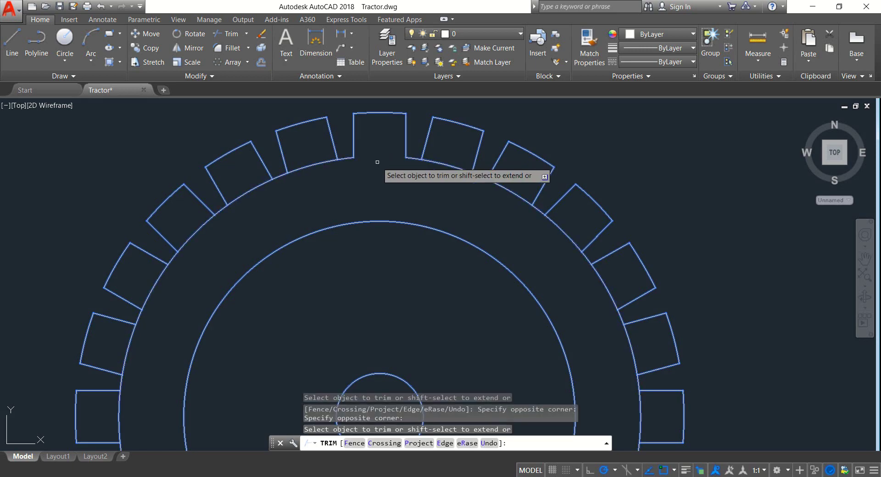
Trim the outer circle's arcs at the bases of the upper-left teeth, from beside the topmost tooth down to the horizontal left tooth.
click(324, 174)
click(291, 138)
click(271, 196)
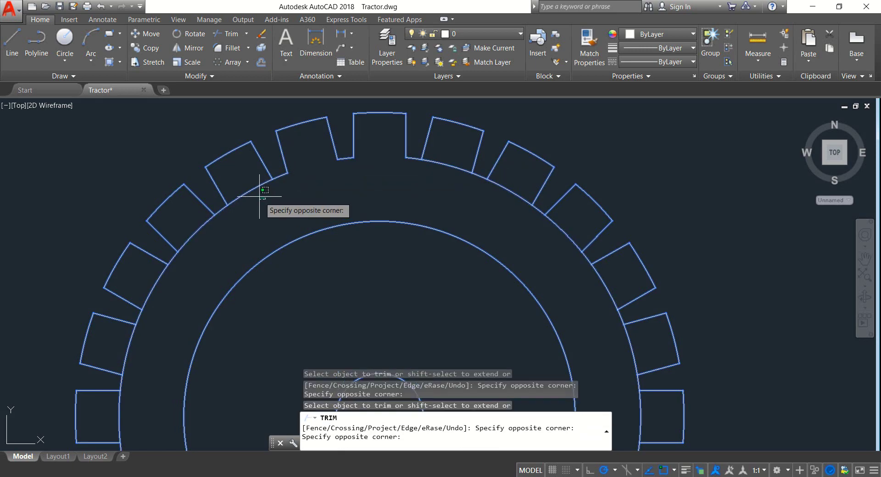
click(235, 186)
click(232, 231)
click(204, 230)
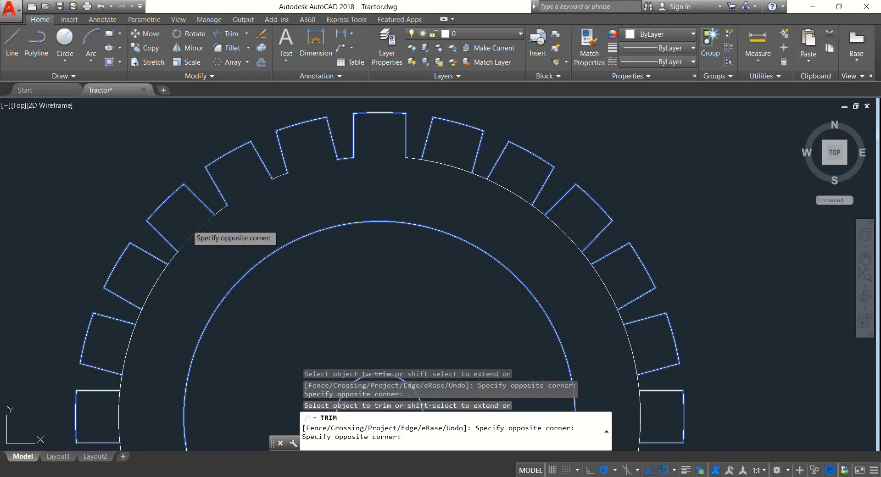
click(159, 292)
click(139, 271)
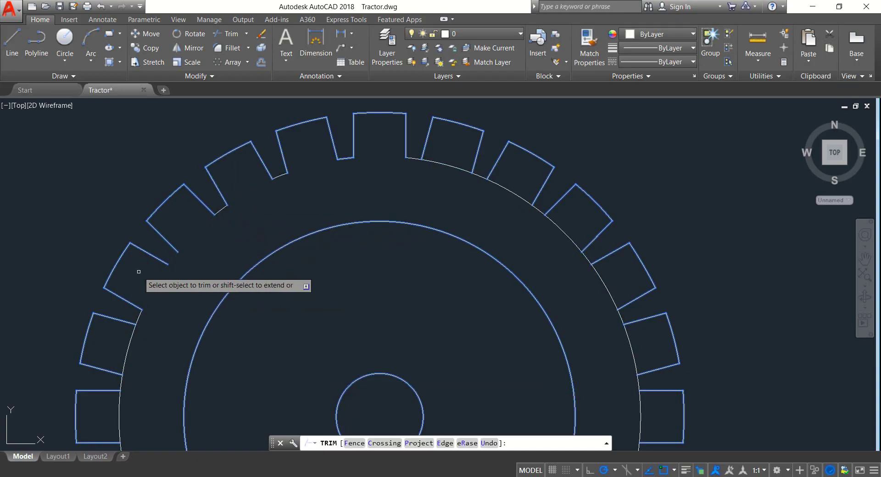
click(152, 344)
click(115, 347)
click(140, 410)
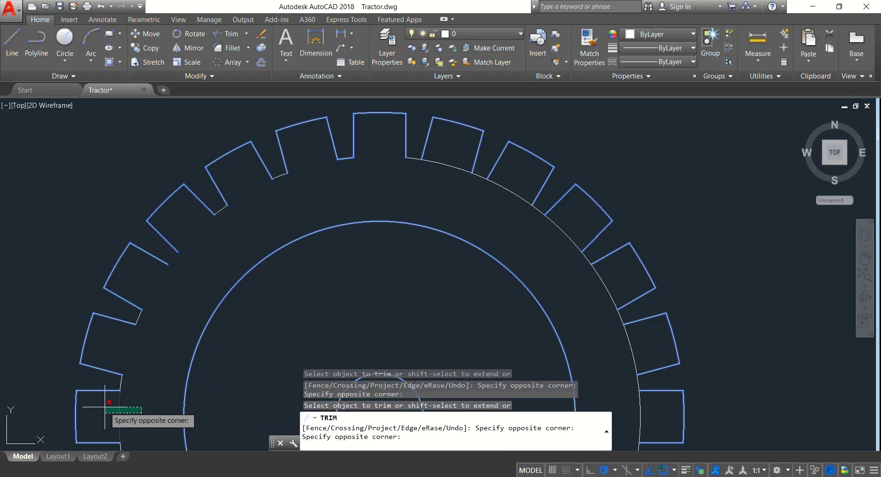
click(105, 408)
Trim the outer circle's arcs at the bases of the upper-right teeth, down to and including the horizontal right tooth.
click(463, 189)
click(439, 148)
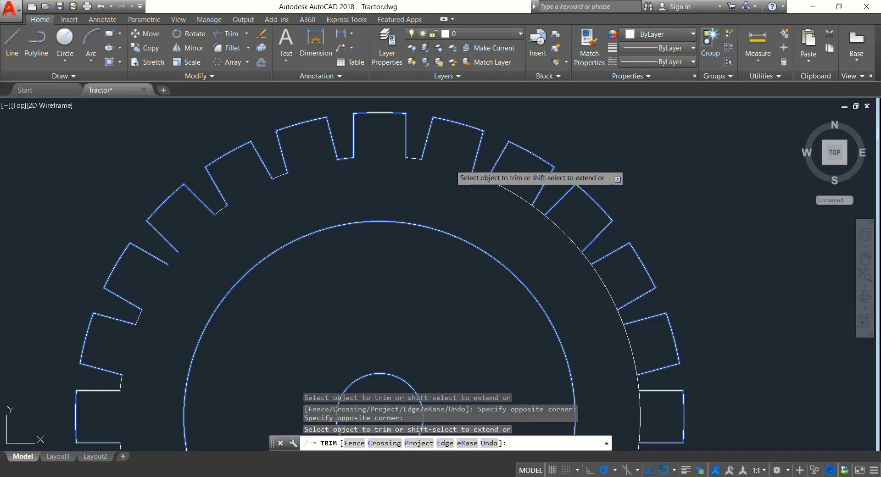
click(503, 202)
click(513, 192)
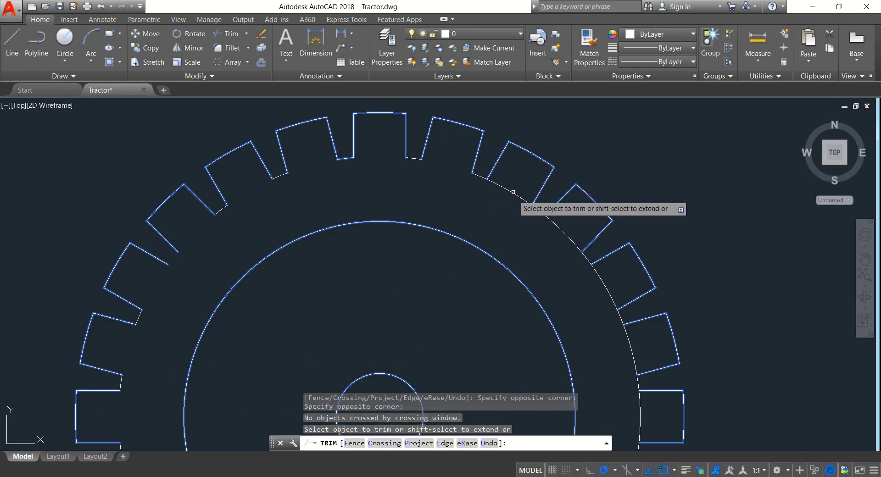
click(518, 218)
click(502, 186)
click(580, 254)
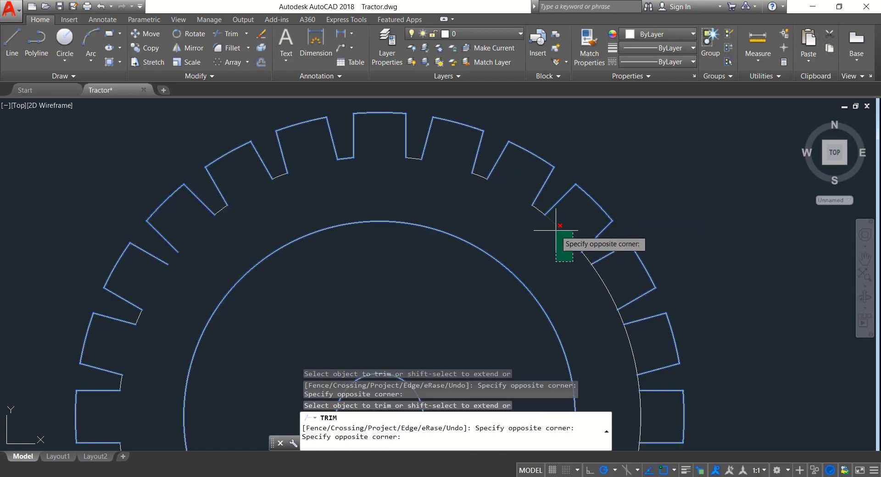
click(569, 242)
click(606, 277)
click(601, 285)
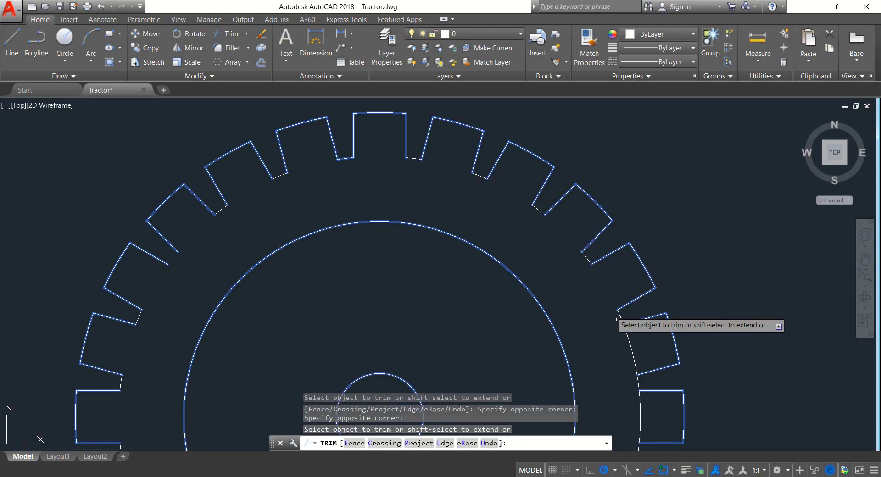
click(644, 351)
click(613, 351)
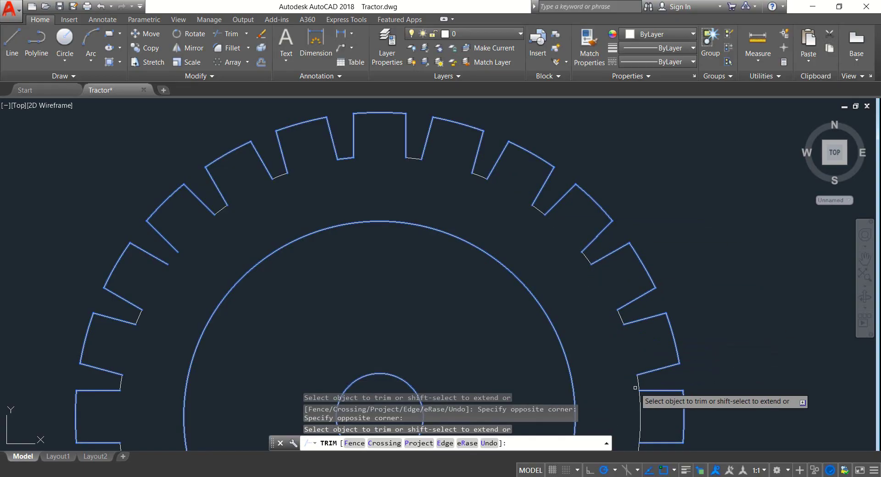
click(656, 409)
click(626, 409)
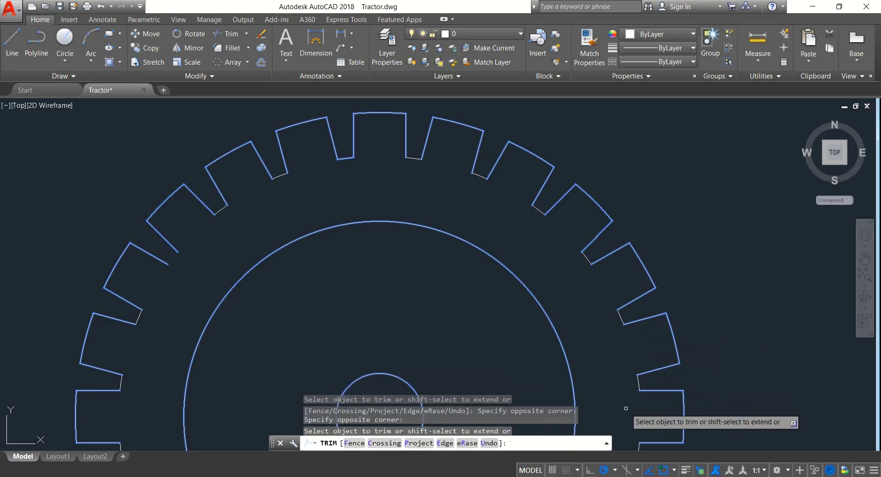
Trim the outer circle's arcs at the bases of the lower-right teeth, from below the horizontal right tooth to beside the bottommost tooth.
mouse_move(626, 409)
middle_down()
mouse_move(639, 236)
mouse_move(608, 213)
middle_up()
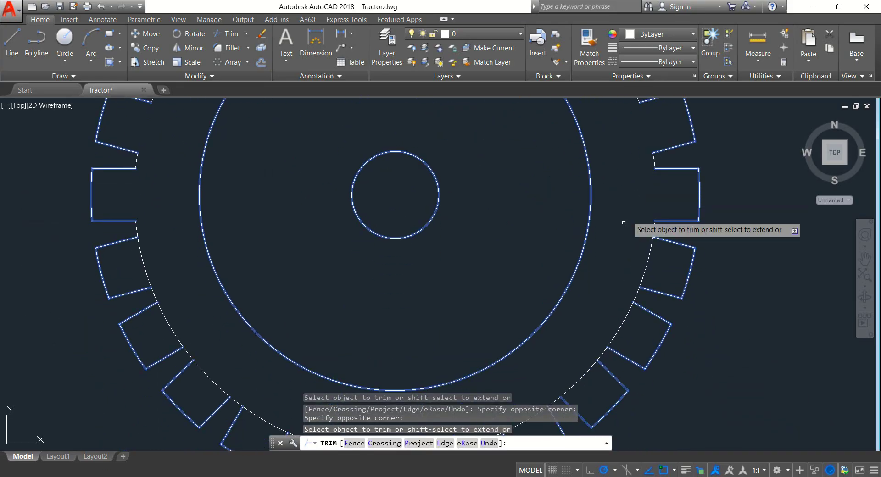
middle_drag(607, 308, 642, 226)
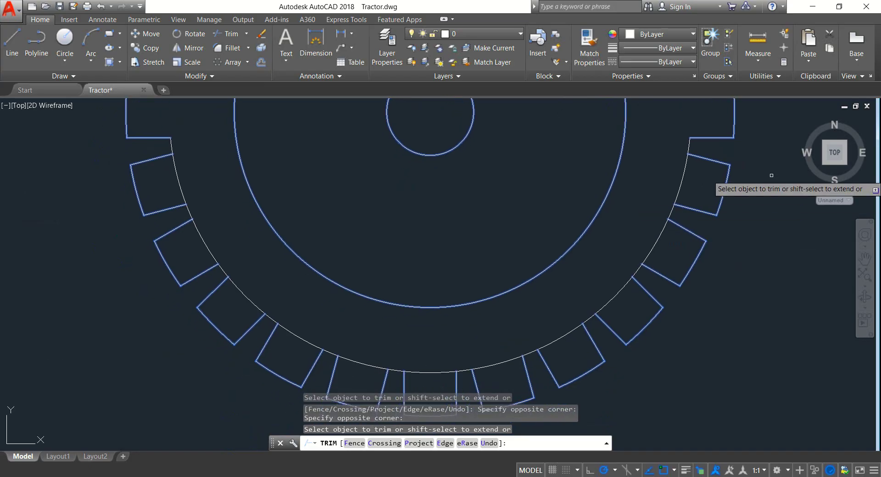
click(695, 187)
click(668, 166)
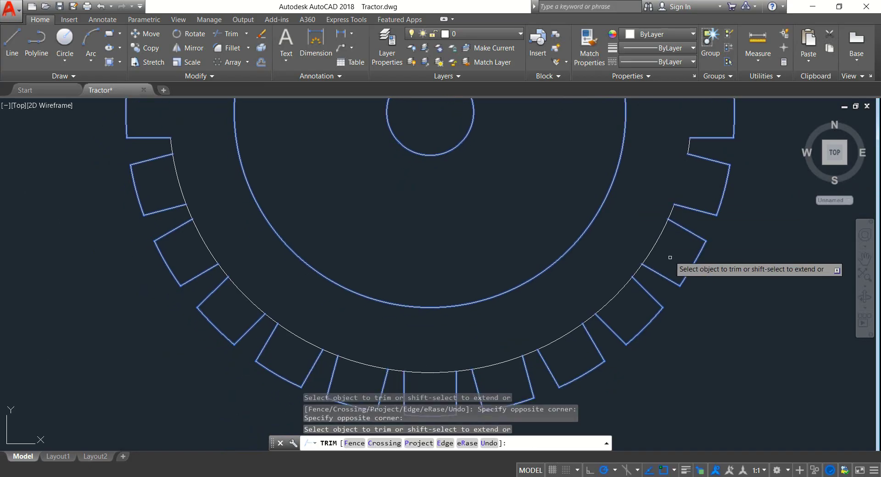
click(671, 258)
click(640, 281)
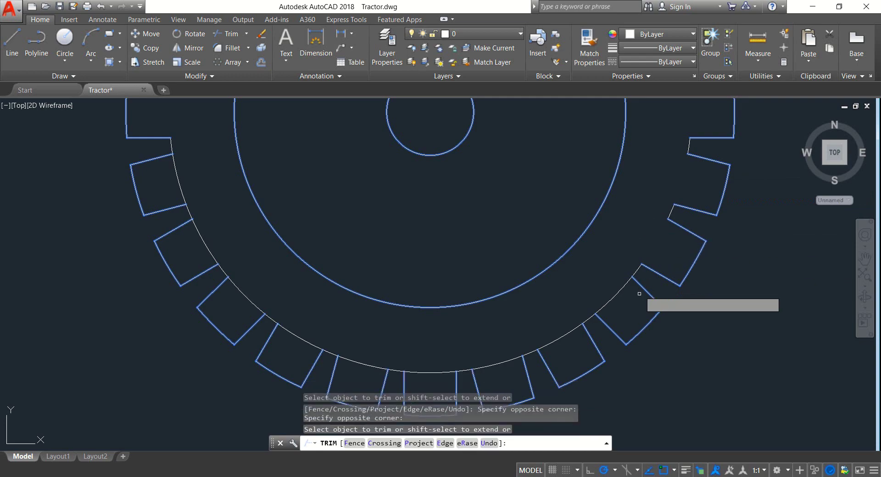
click(559, 361)
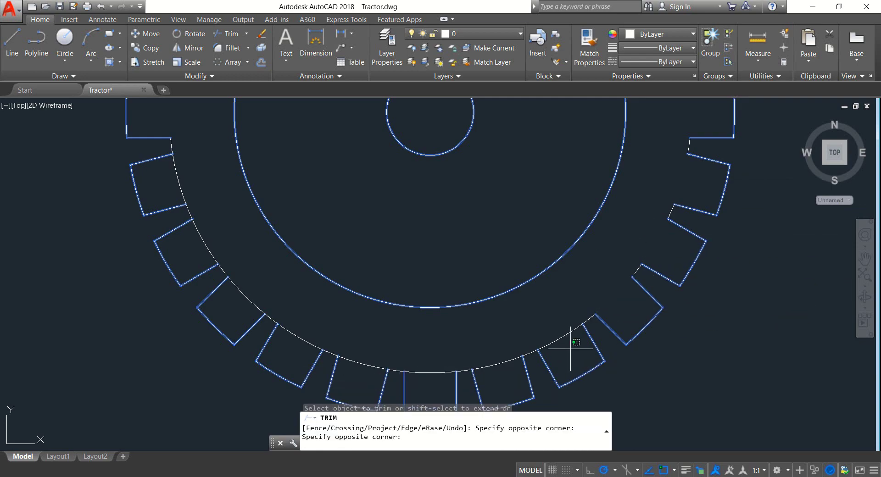
click(544, 314)
click(510, 370)
click(480, 353)
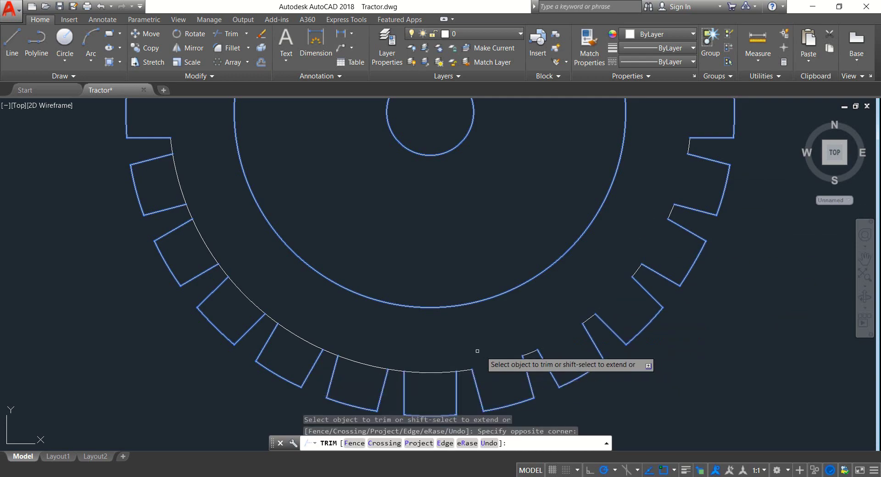
Trim the remaining outer circle arcs at the bases of the bottommost and lower-left teeth, and finish trimming.
click(435, 369)
click(422, 360)
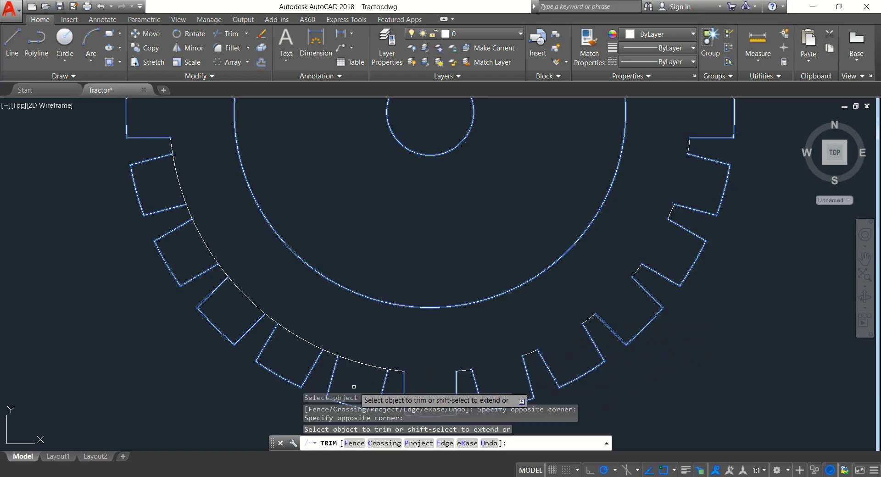
click(367, 365)
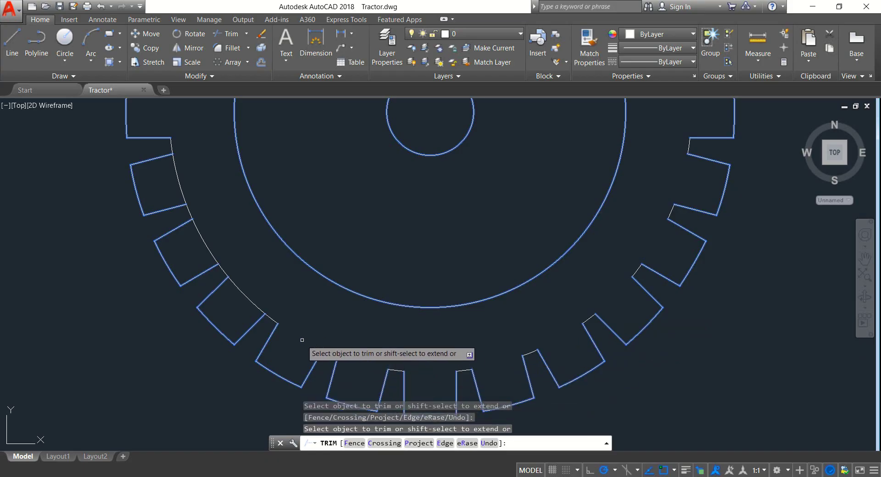
click(250, 298)
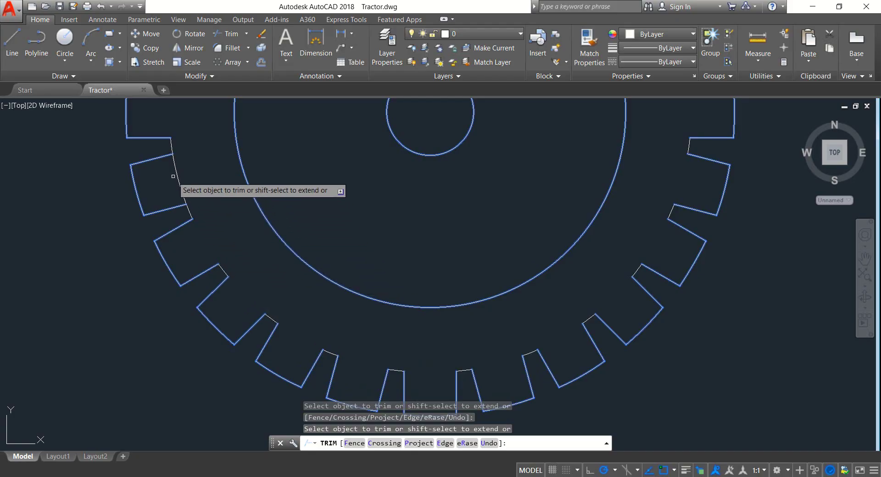
click(181, 162)
click(175, 170)
key(Return)
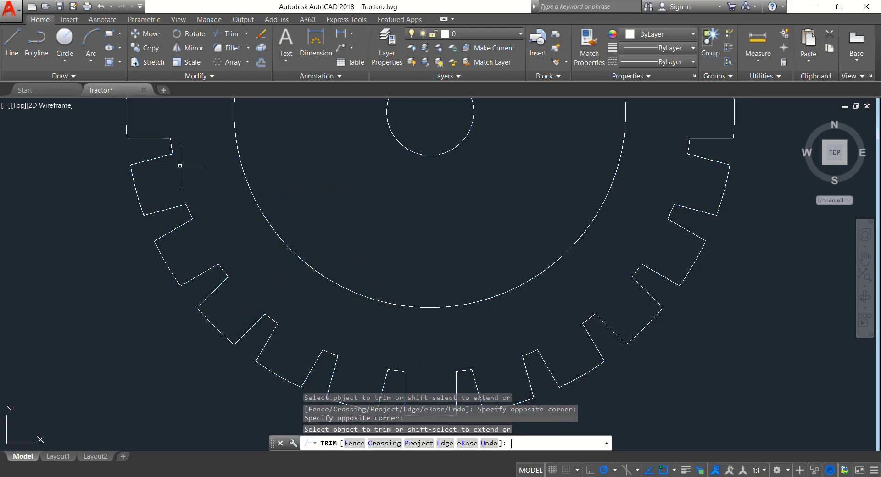
Draw a horizontal line 285 units long from the wheel's centre to the right.
scroll(299, 250, down, 4)
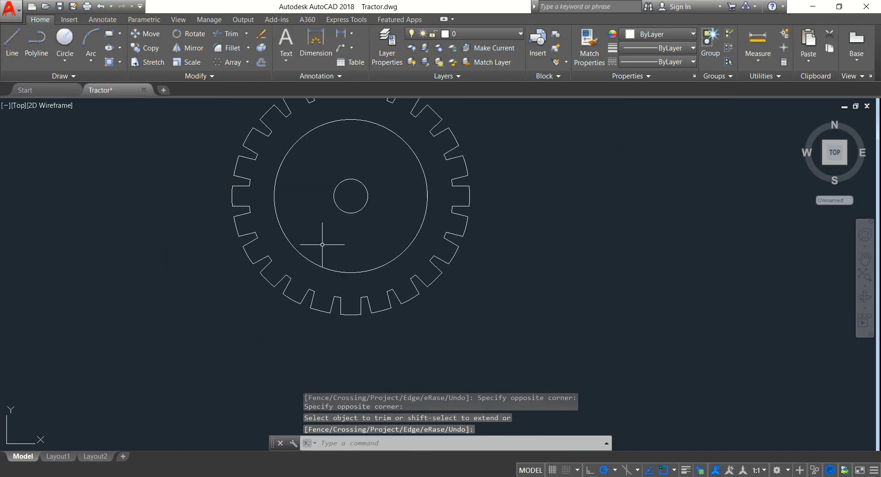
mouse_move(322, 245)
middle_down()
mouse_move(333, 278)
mouse_move(343, 280)
middle_up()
middle_drag(323, 293, 287, 321)
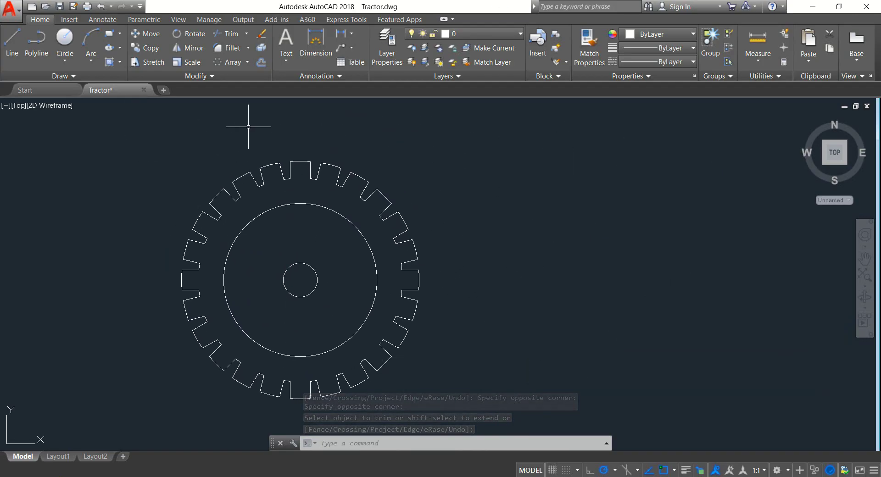
click(12, 40)
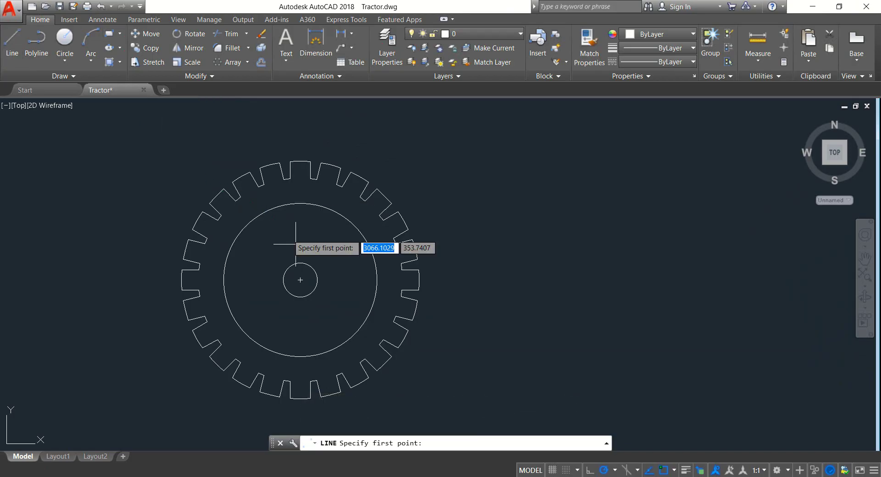
click(300, 280)
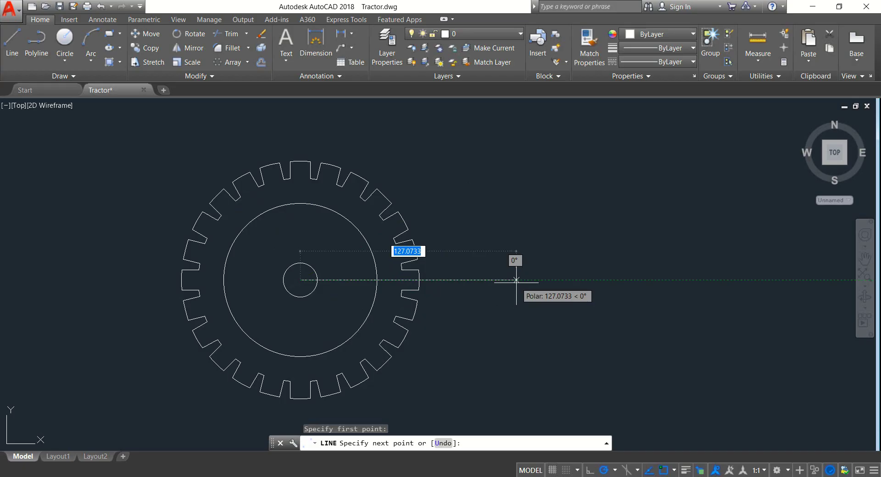
text(2)
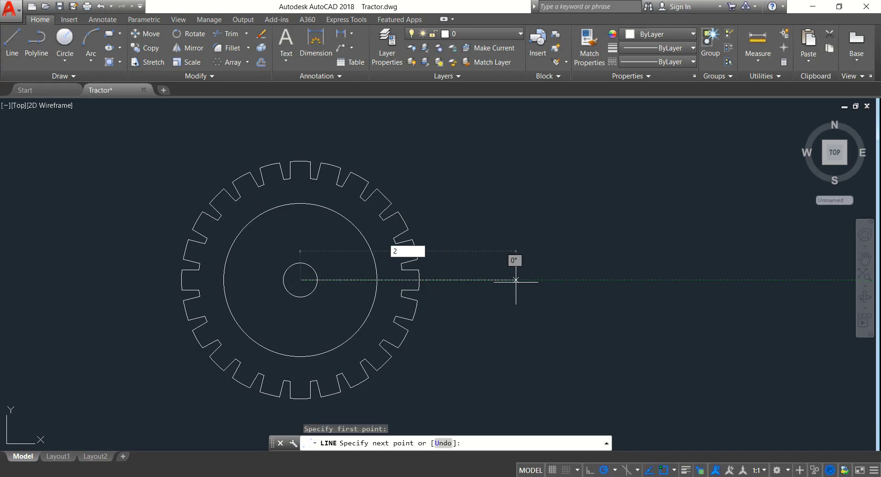
text(85)
key(Return)
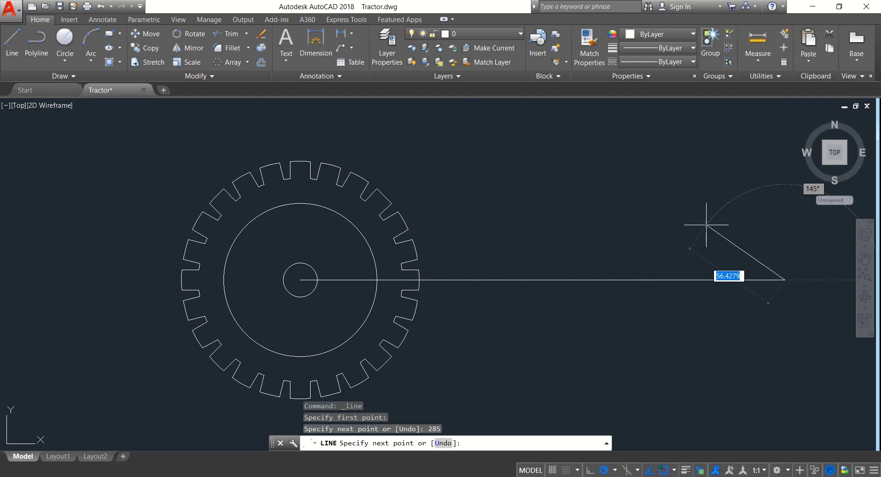
Continue from the horizontal line's right end with two vertical segments upward, each 35 units long.
middle_drag(706, 226, 596, 226)
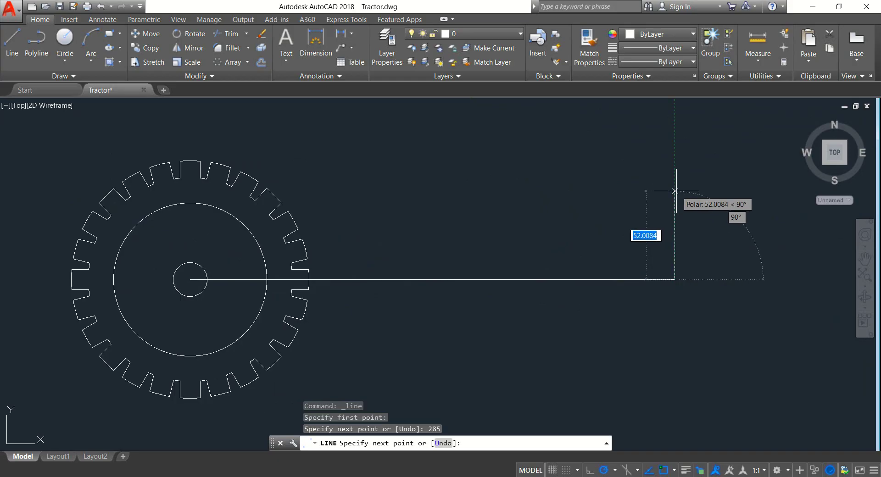
text(3)
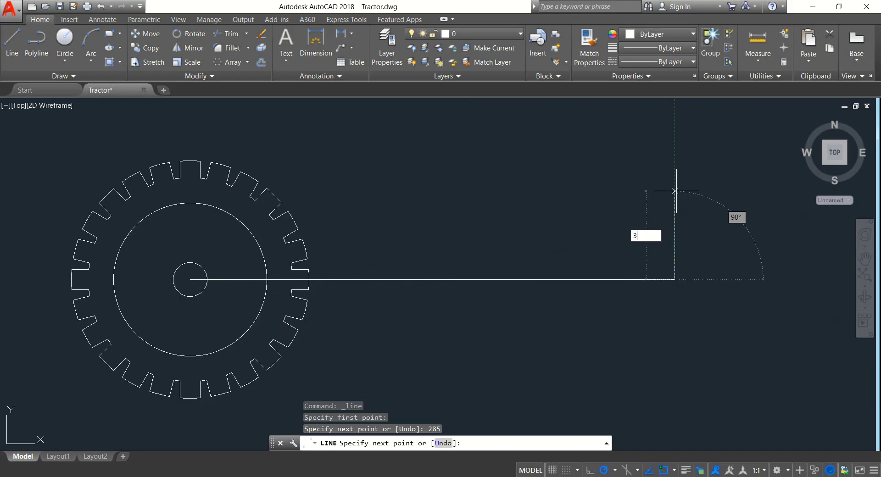
text(5)
key(Return)
text(35)
key(Return)
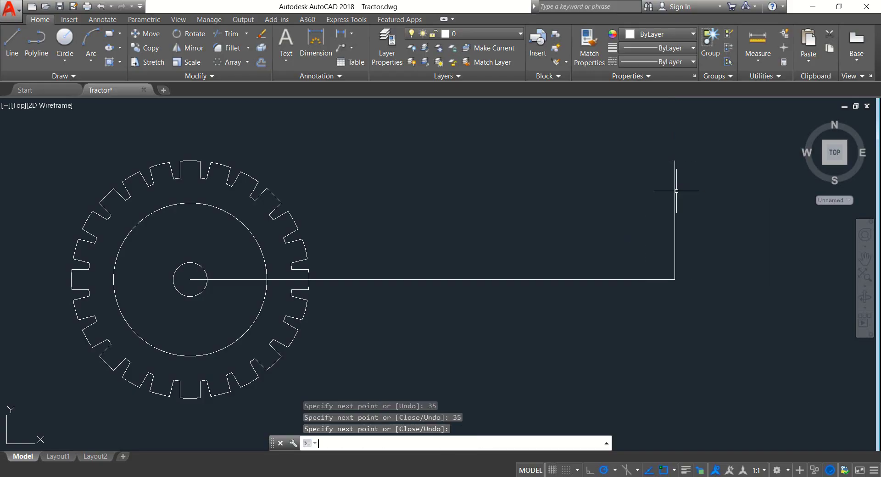
key(Return)
Erase both vertical segments above the horizontal line's right end.
middle_drag(651, 175, 616, 209)
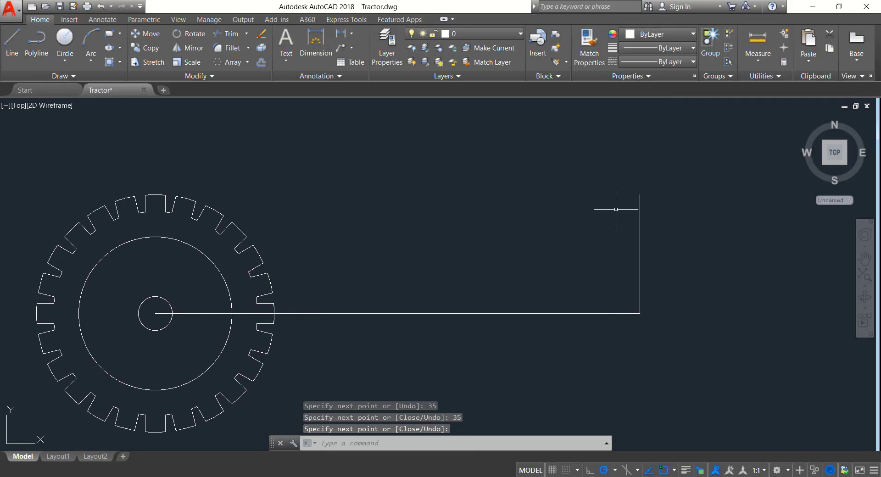
click(675, 242)
click(626, 203)
key(Delete)
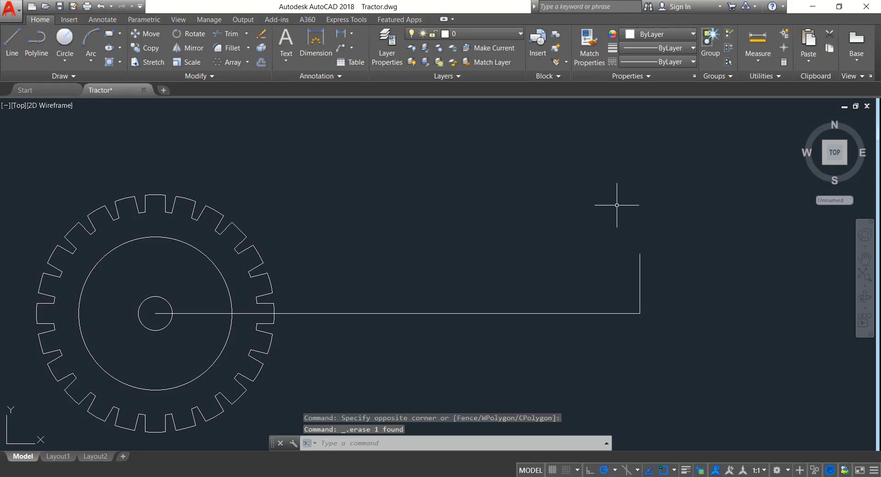
click(640, 265)
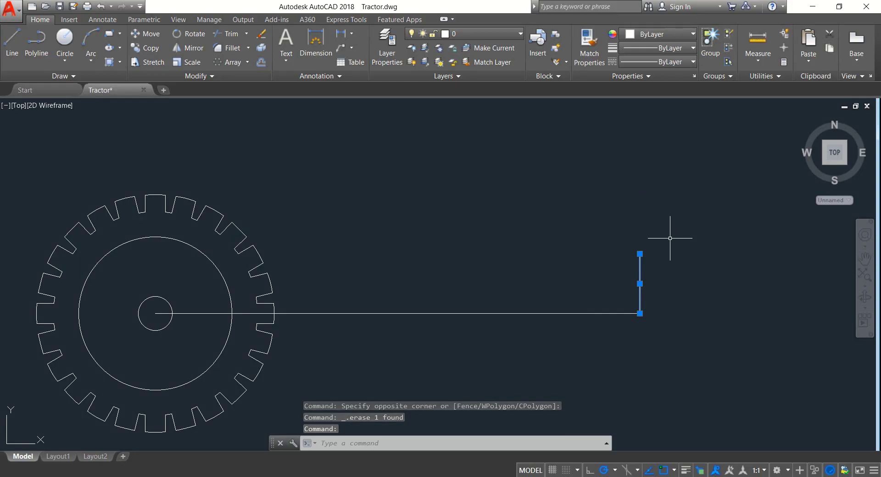
key(Escape)
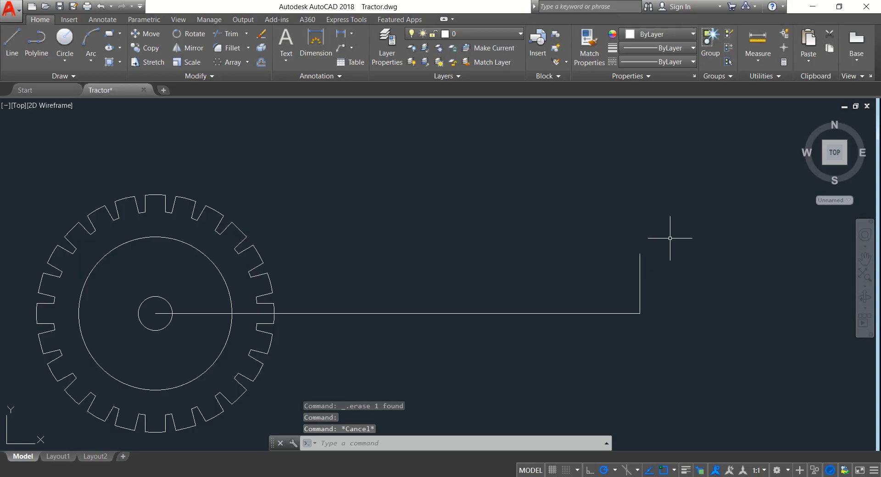
click(687, 286)
click(621, 223)
key(Delete)
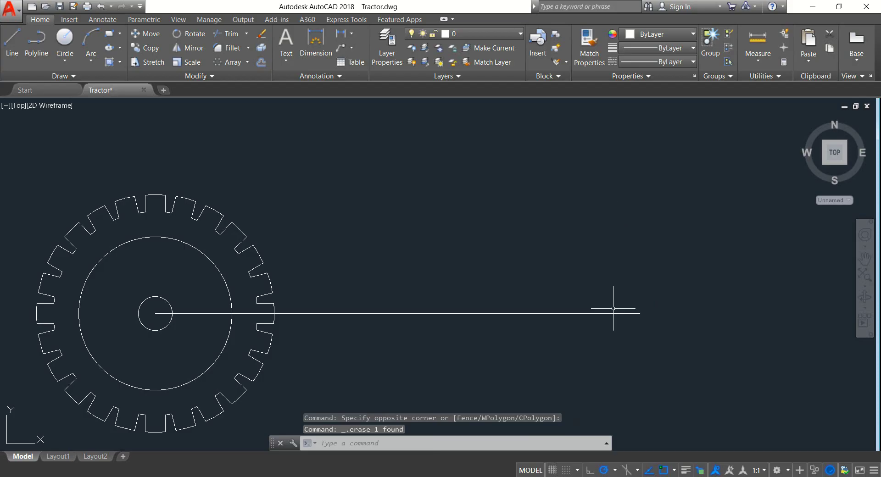
Draw a single vertical line 35 units long upward from the horizontal line's right end.
click(12, 44)
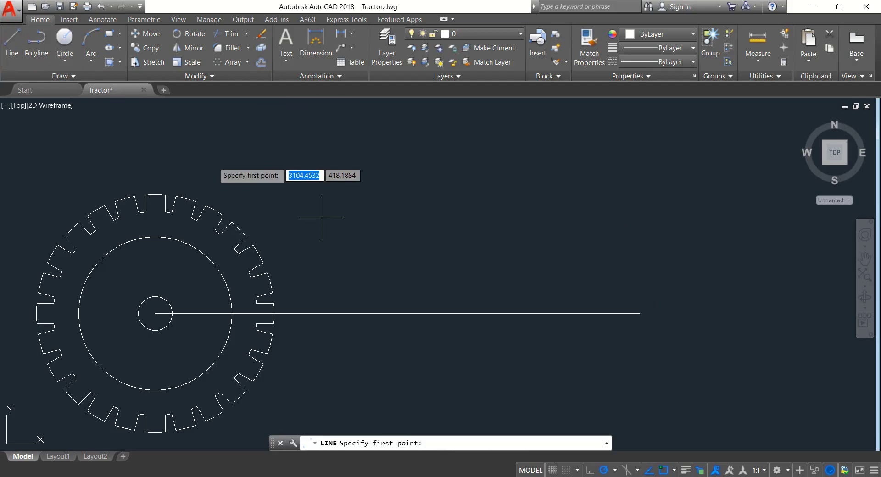
click(640, 314)
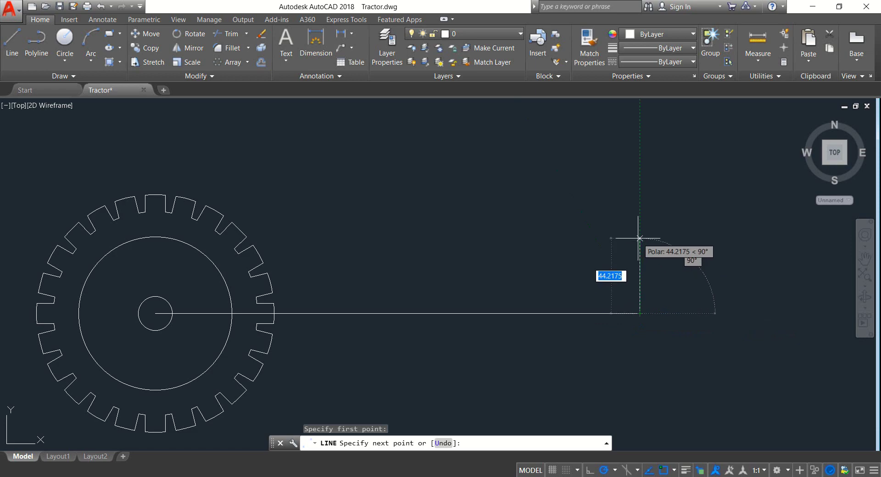
text(35)
key(Return)
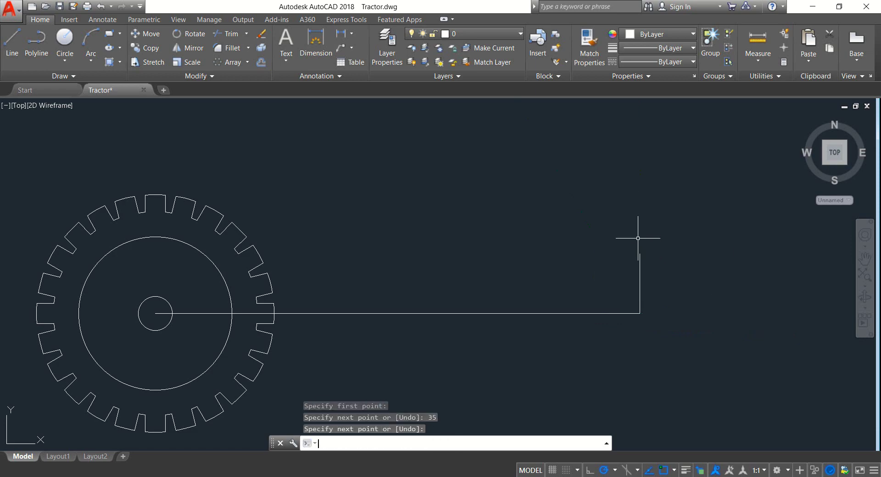
key(Return)
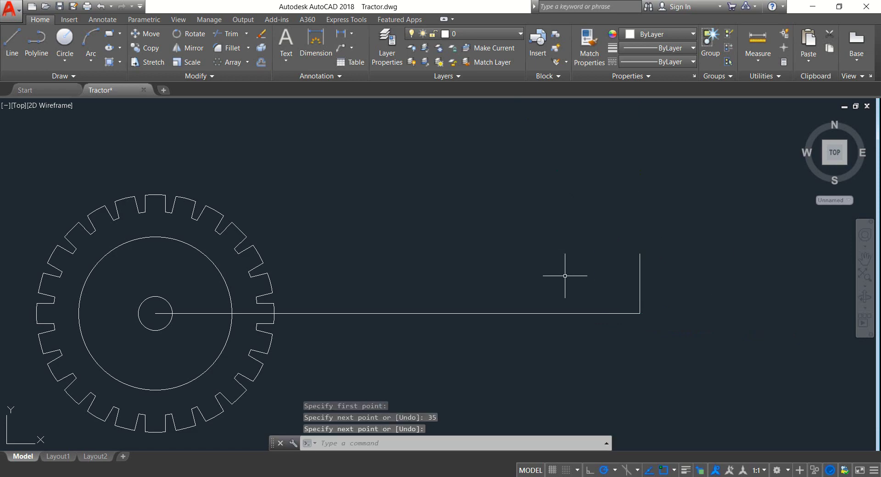
Draw a circle of radius 15 centred on the upper end of the vertical line.
click(65, 40)
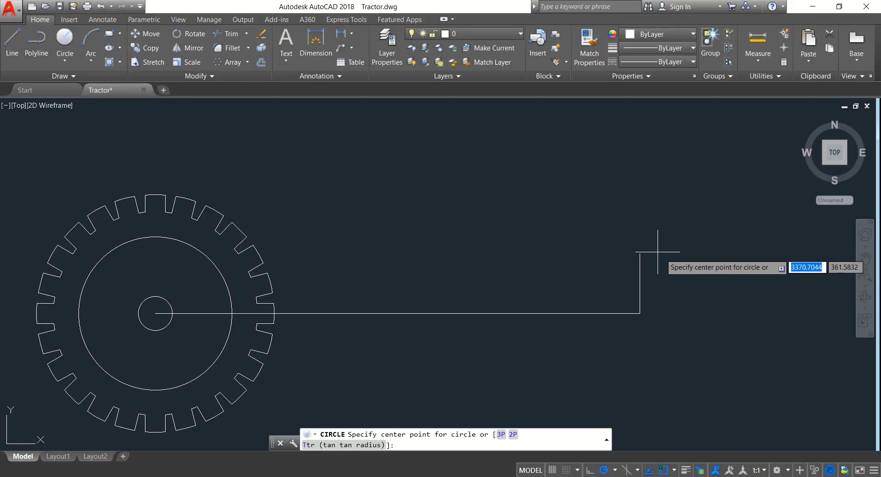
click(640, 254)
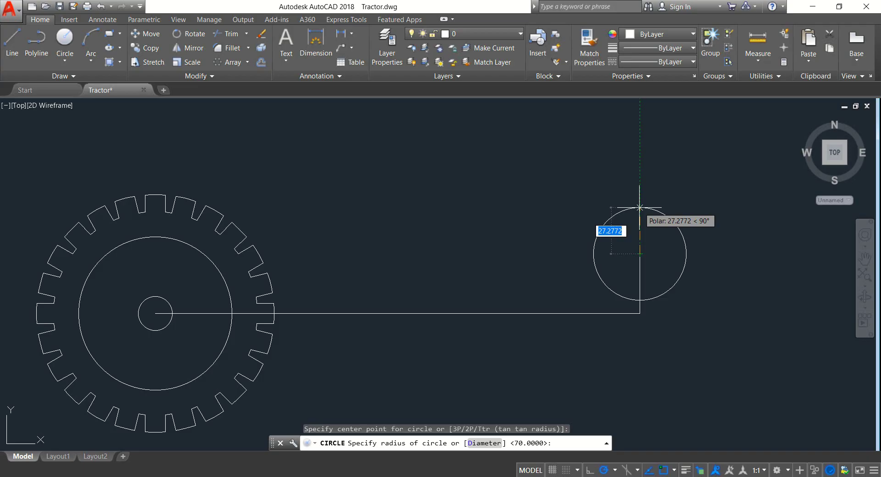
text(15)
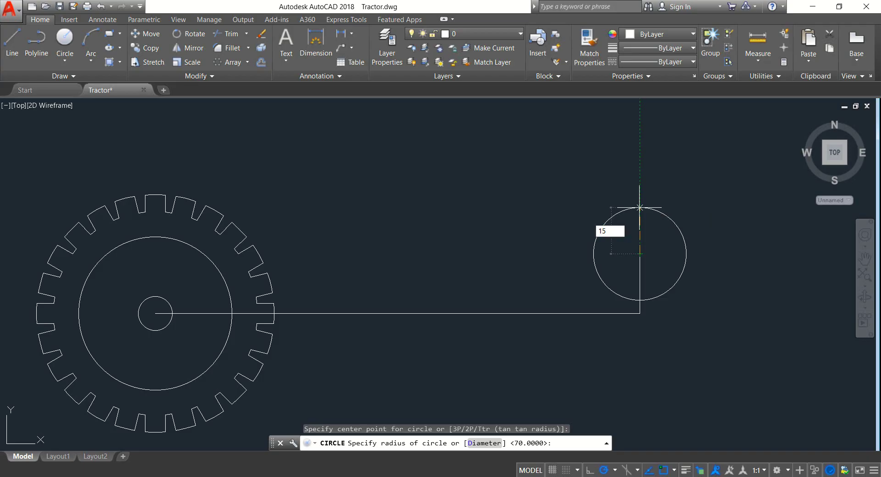
key(Return)
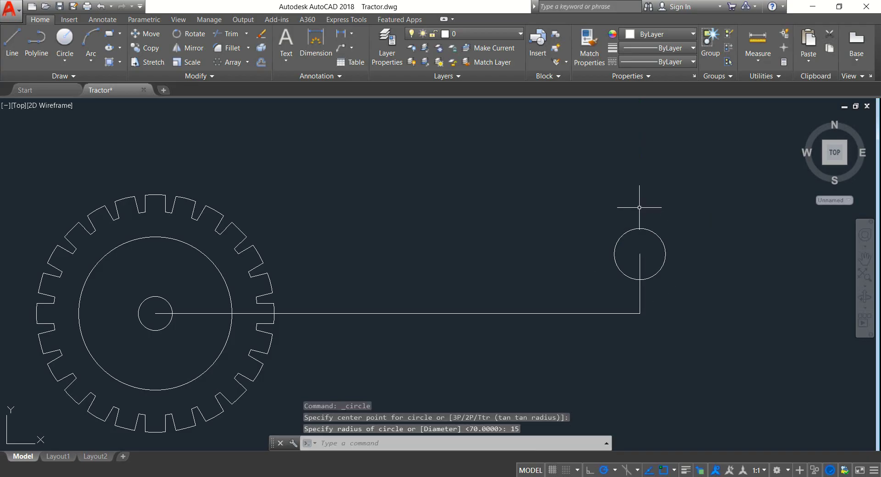
Draw a circle of radius 67.5 concentric with the second wheel's 15-radius hub circle.
click(62, 37)
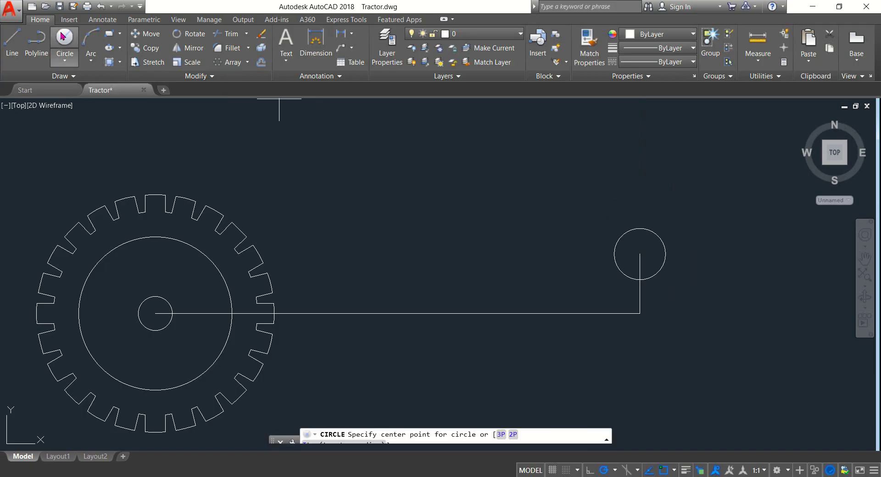
click(640, 254)
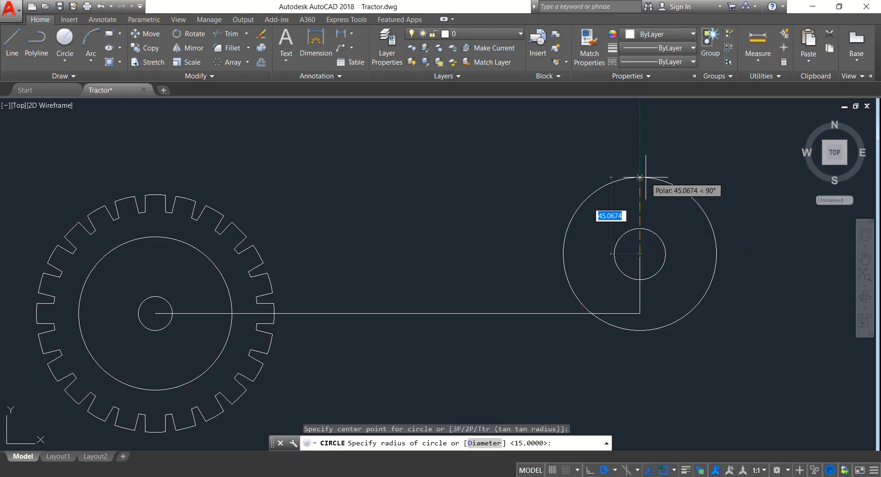
text(6)
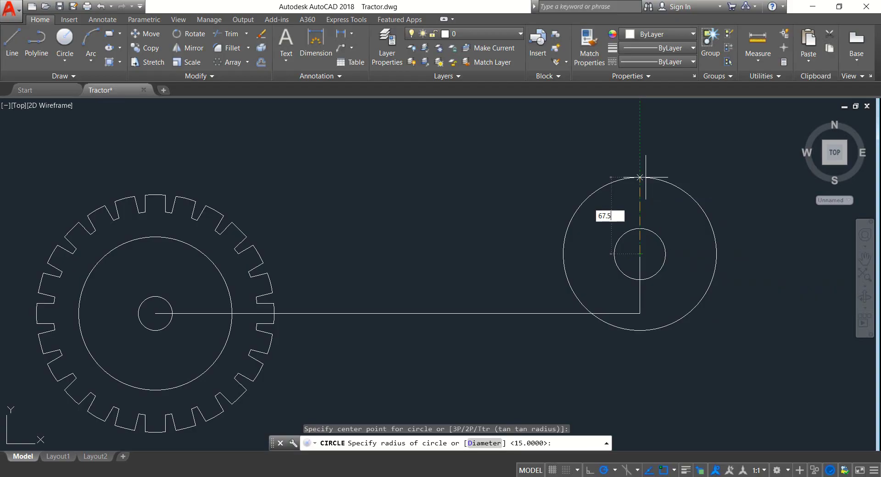
text(7.5)
key(Return)
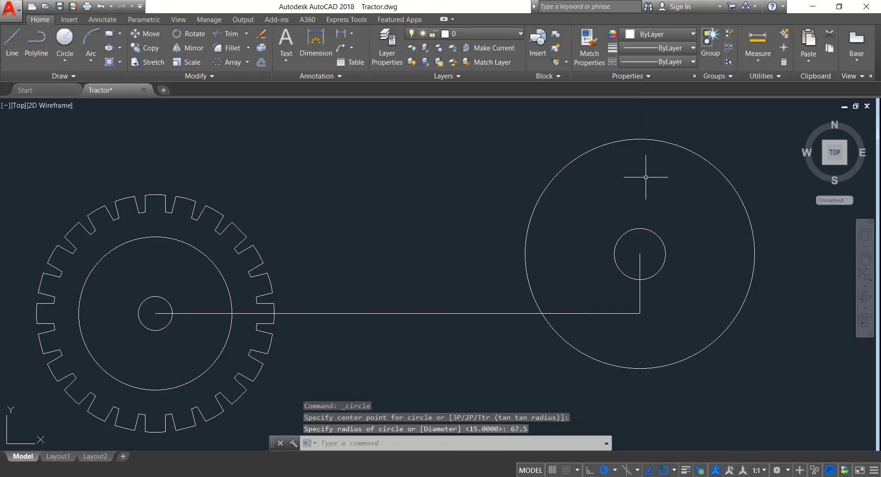
Draw another circle of radius 90 from the second wheel's centre.
key(Return)
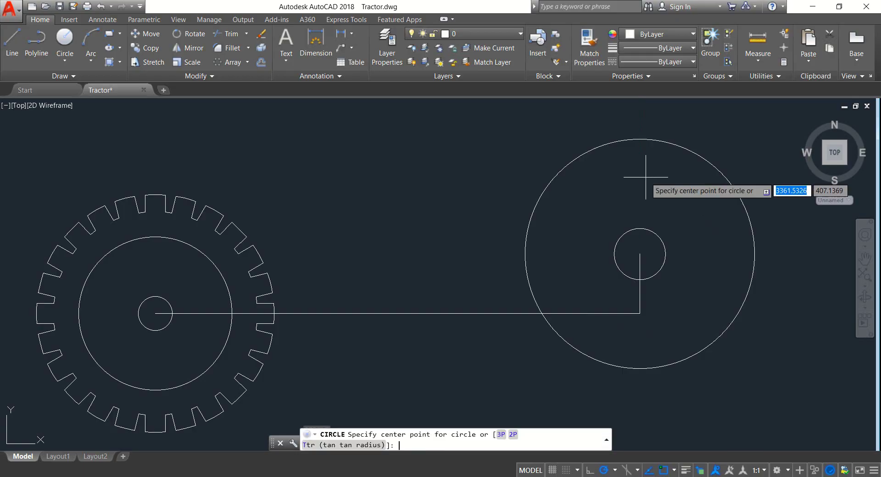
click(640, 253)
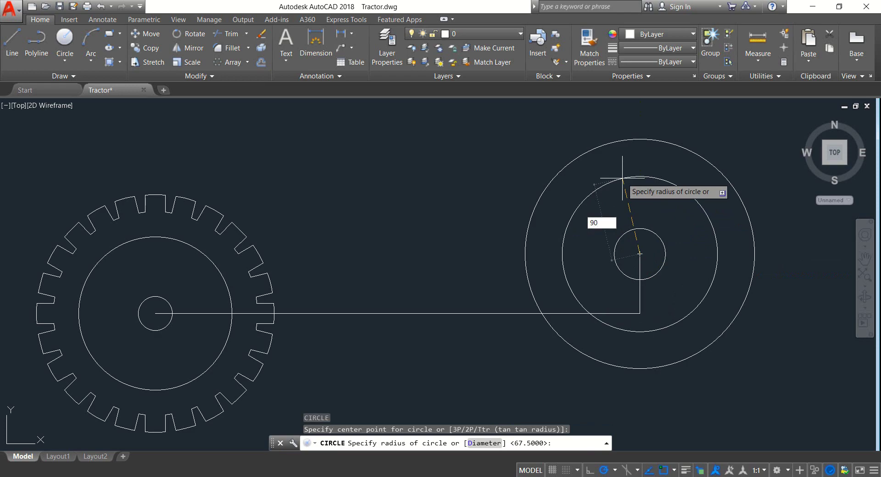
key(Return)
Draw the second wheel's outermost circle with radius 105 about the same centre.
text(c)
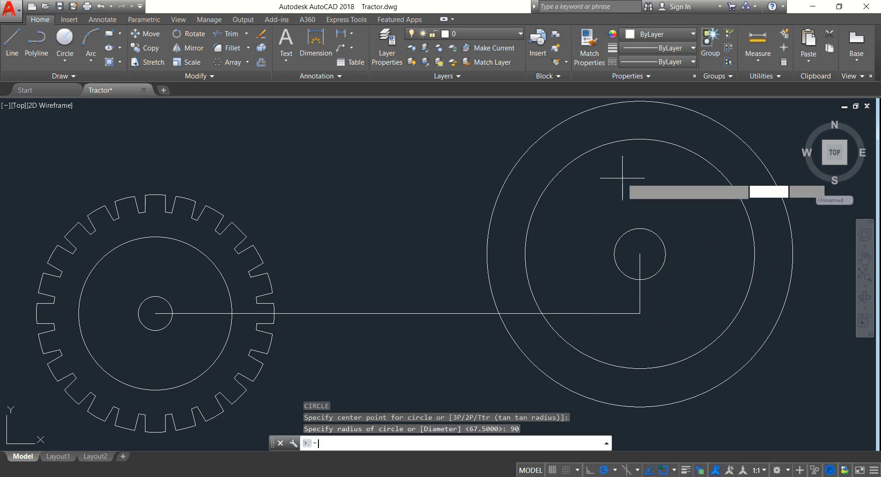
key(Return)
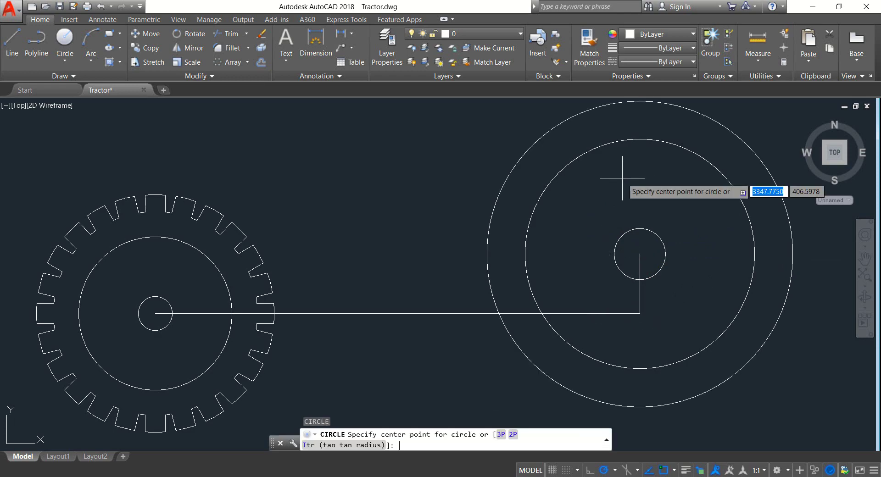
click(640, 254)
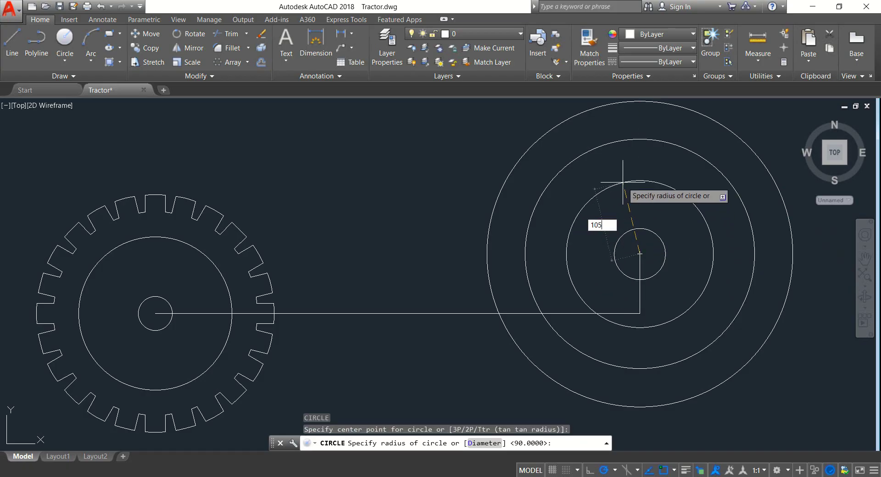
text(105)
key(Return)
Draw a vertical line from the second wheel's centre up to the top of its outermost circle.
scroll(622, 183, down, 2)
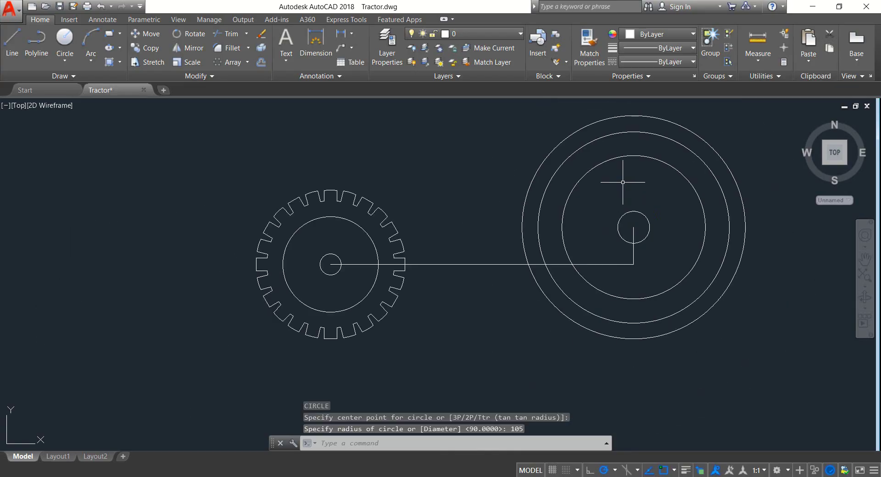
middle_drag(626, 181, 426, 221)
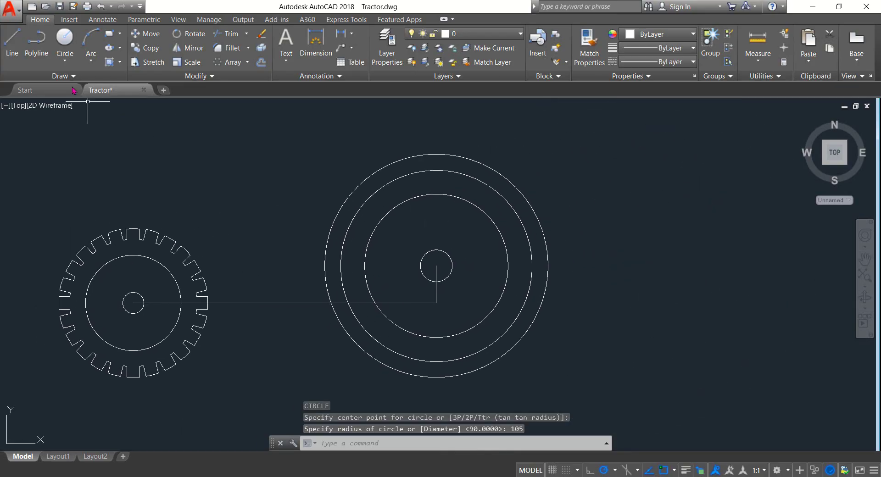
click(12, 41)
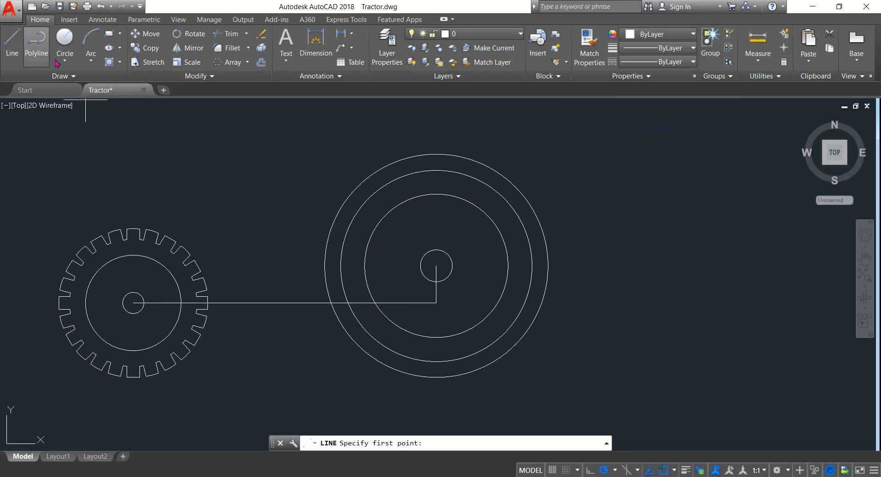
click(436, 266)
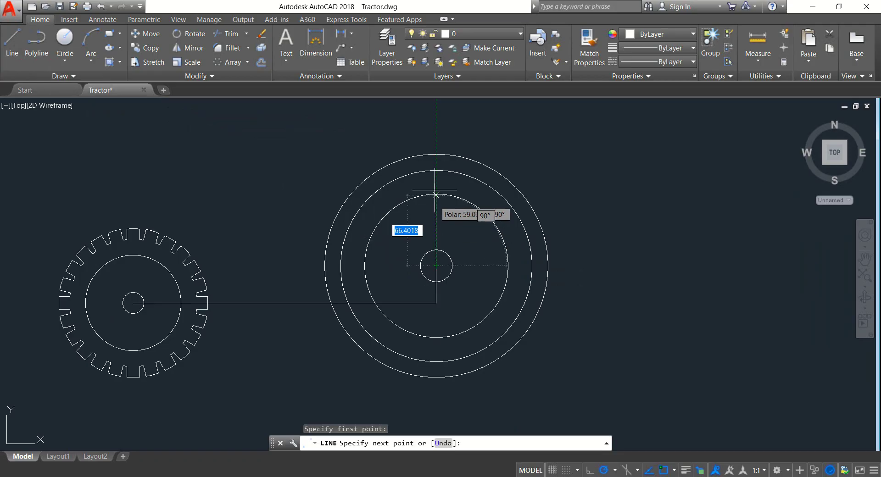
click(436, 154)
right_click(436, 155)
click(452, 161)
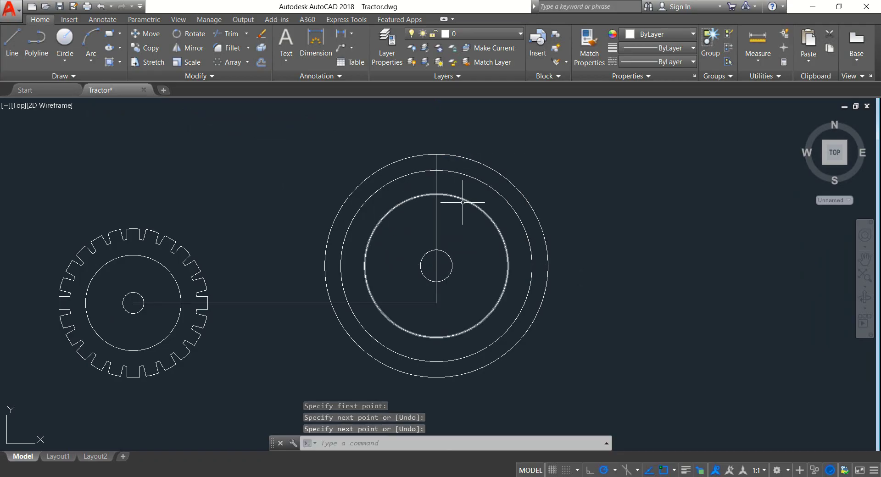
Offset the second wheel's vertical radius line by 9 to both its left and right sides.
click(452, 223)
click(416, 207)
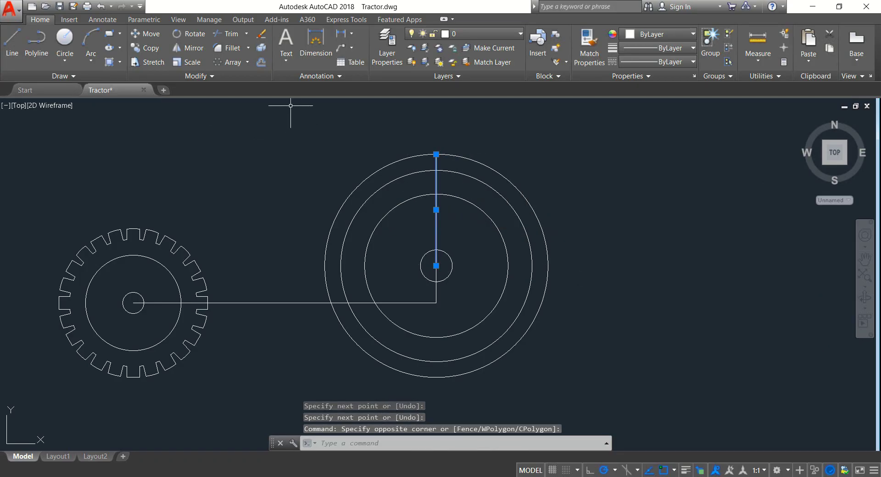
click(261, 62)
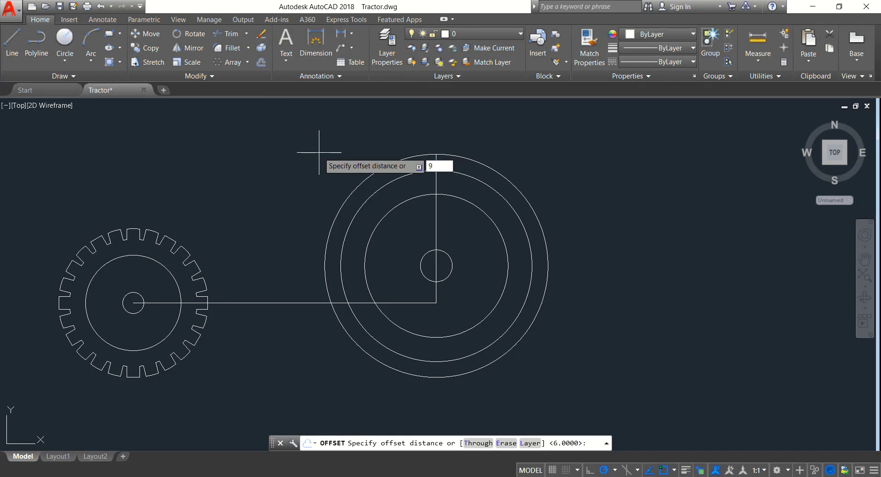
text(9)
key(Return)
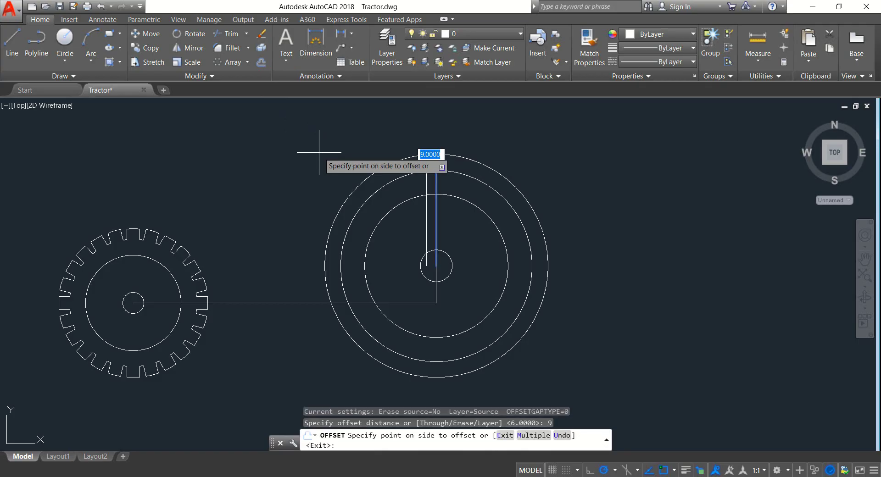
click(415, 219)
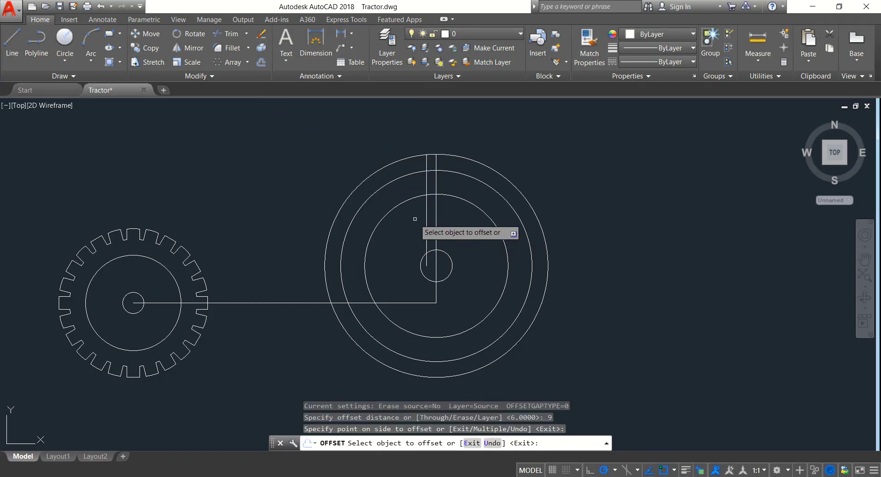
click(437, 214)
click(456, 213)
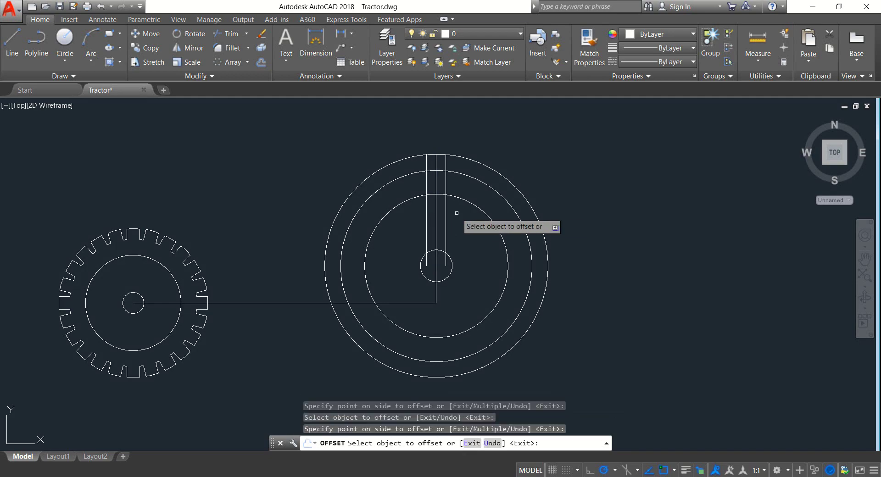
key(Return)
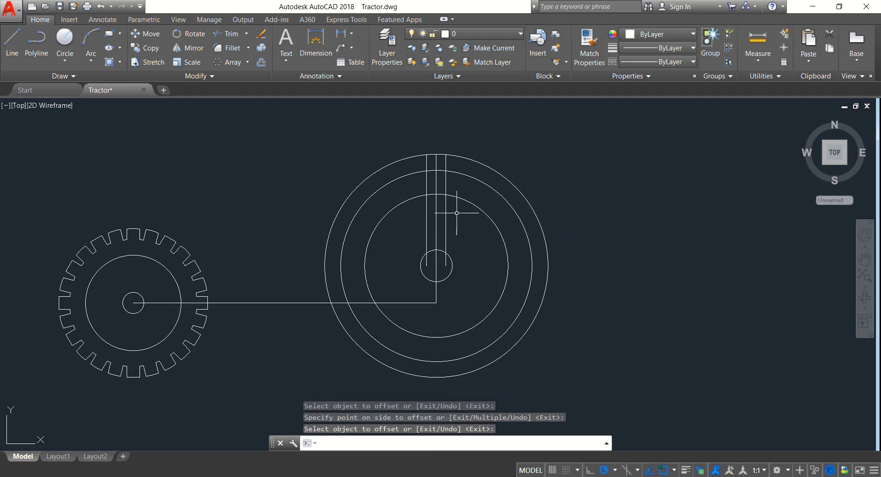
Trim the second wheel's outermost circle, leaving only the short arc between the two offset lines.
click(636, 321)
click(384, 138)
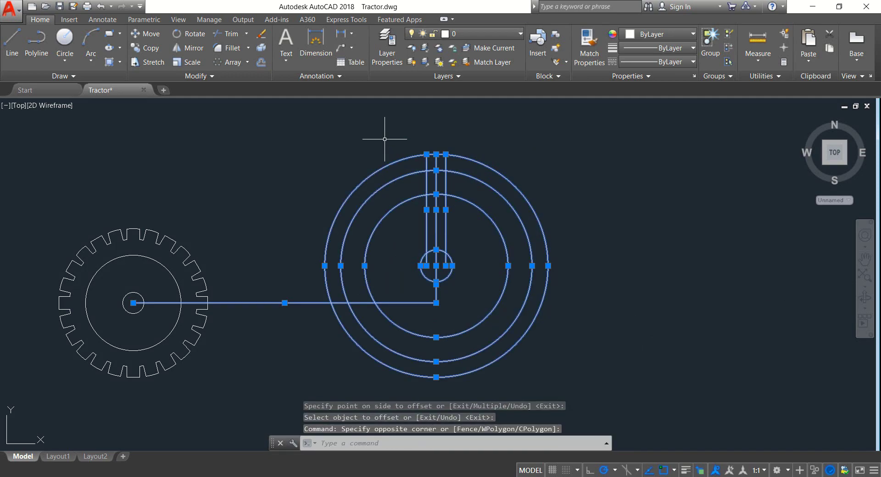
click(228, 34)
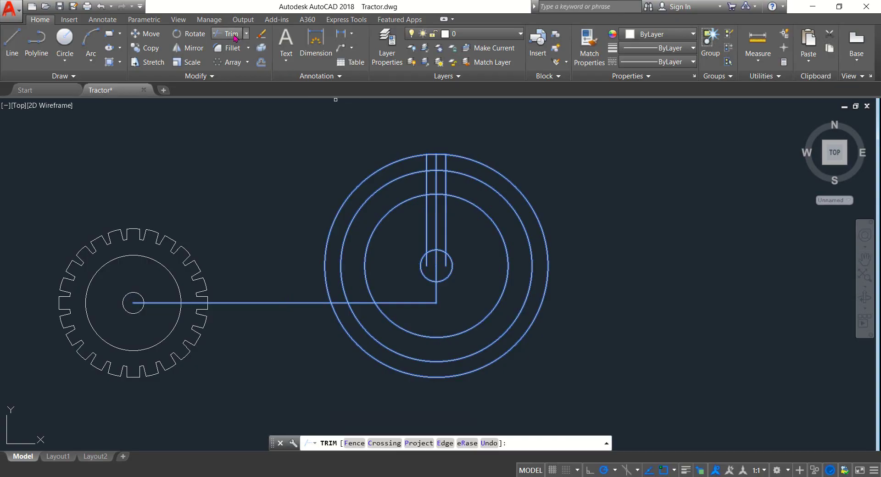
click(507, 161)
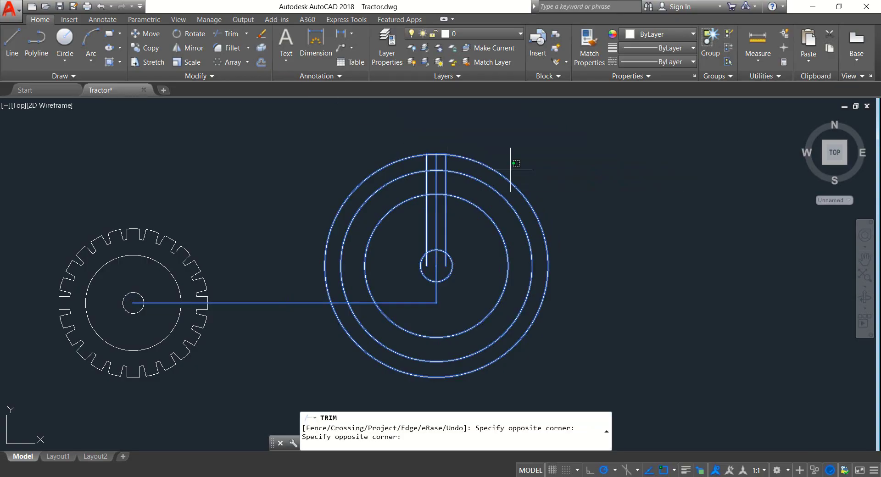
click(485, 170)
click(374, 175)
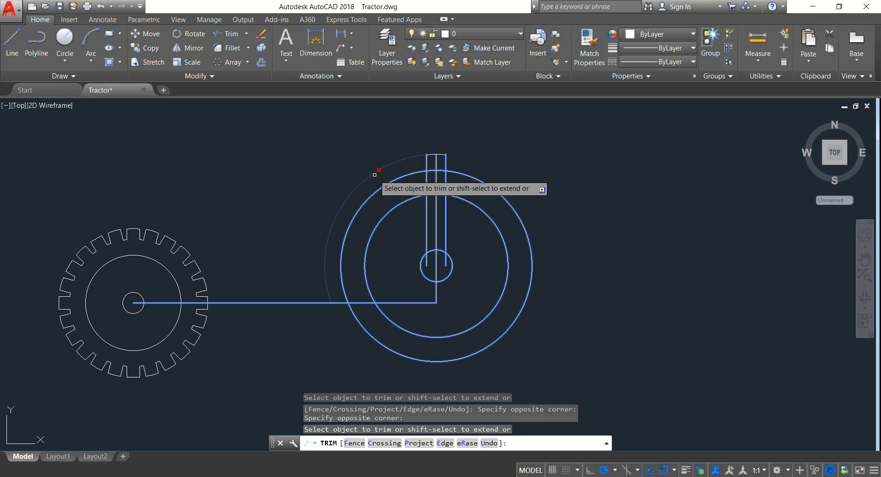
Trim the short ends of both offset lines that project above the tooth's top arc.
scroll(406, 163, up, 12)
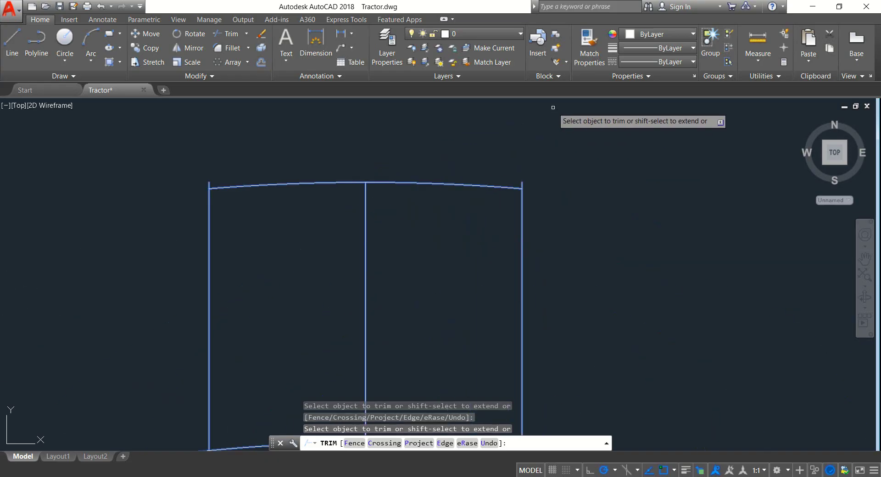
scroll(513, 178, up, 3)
click(554, 334)
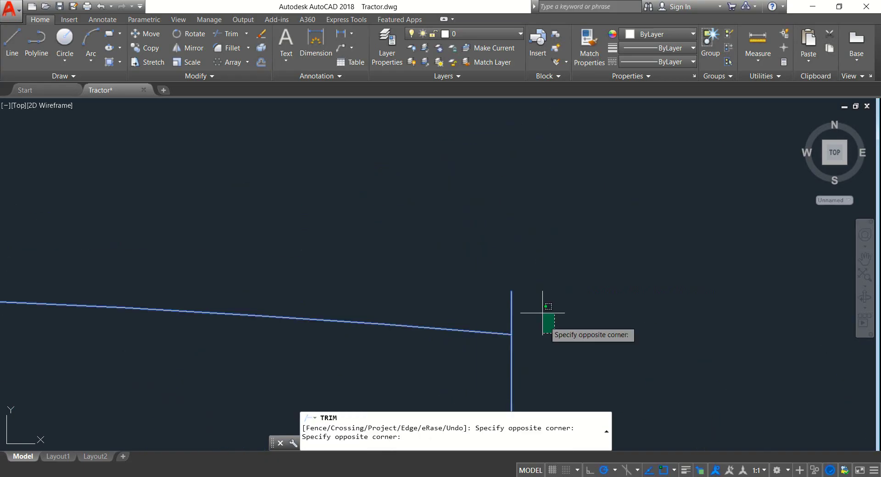
click(507, 270)
scroll(508, 270, down, 3)
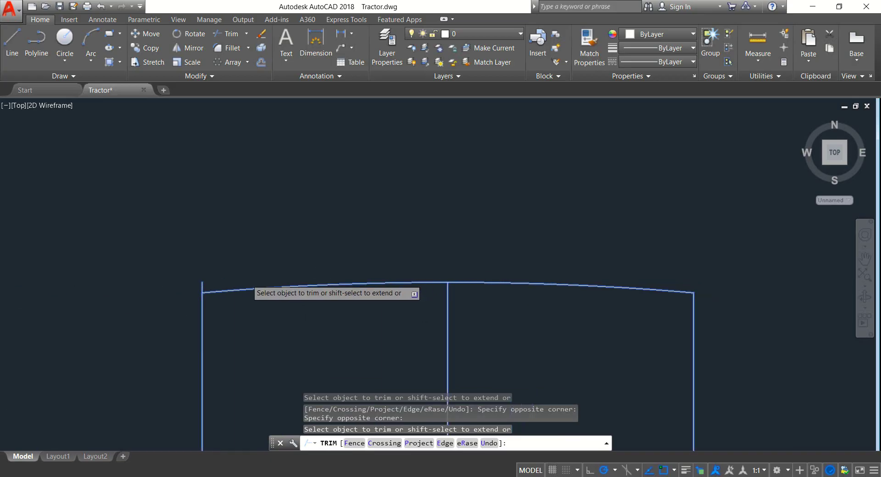
click(184, 303)
click(119, 281)
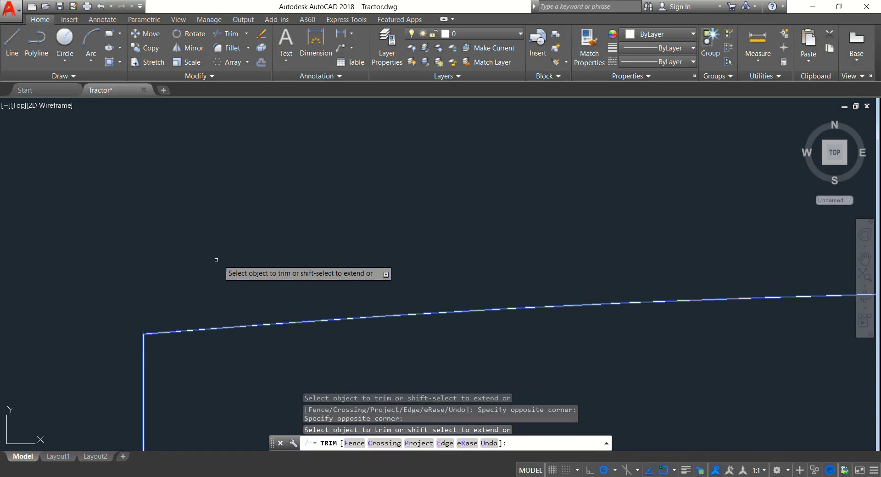
Trim the three vertical lines between the 90 and 67.5 radius circles.
scroll(222, 261, down, 2)
scroll(224, 260, down, 4)
click(276, 335)
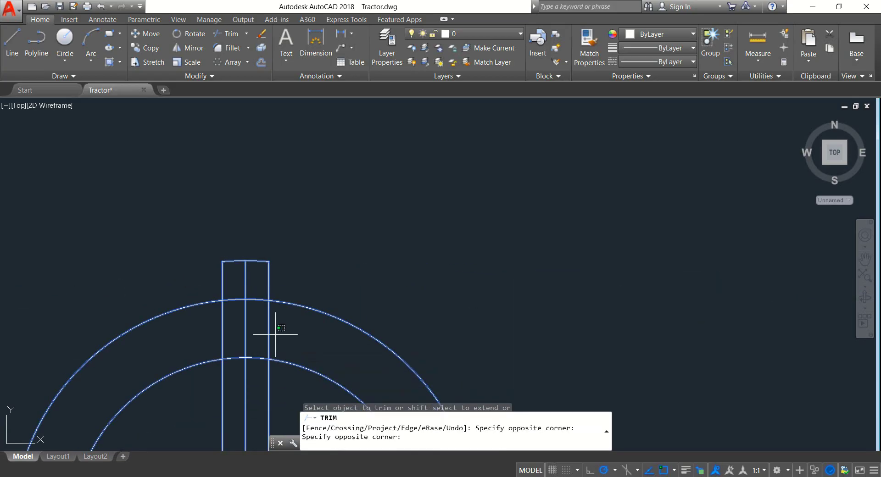
click(204, 318)
key(Return)
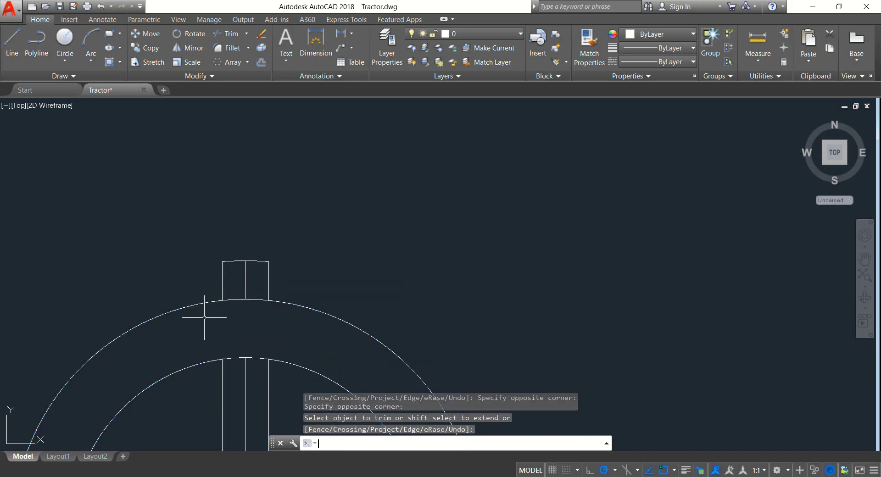
Erase the three leftover vertical lines inside the 67.5 radius circle.
scroll(266, 334, down, 2)
middle_drag(282, 376, 333, 273)
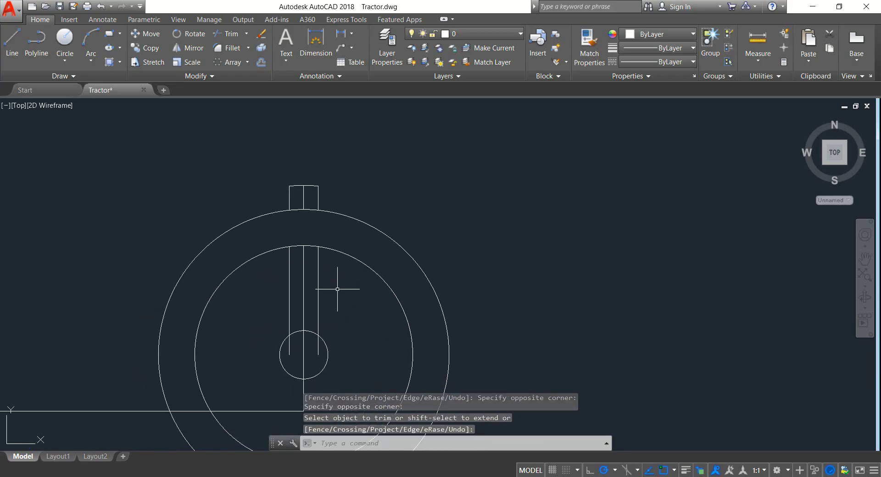
click(345, 291)
click(271, 271)
key(Delete)
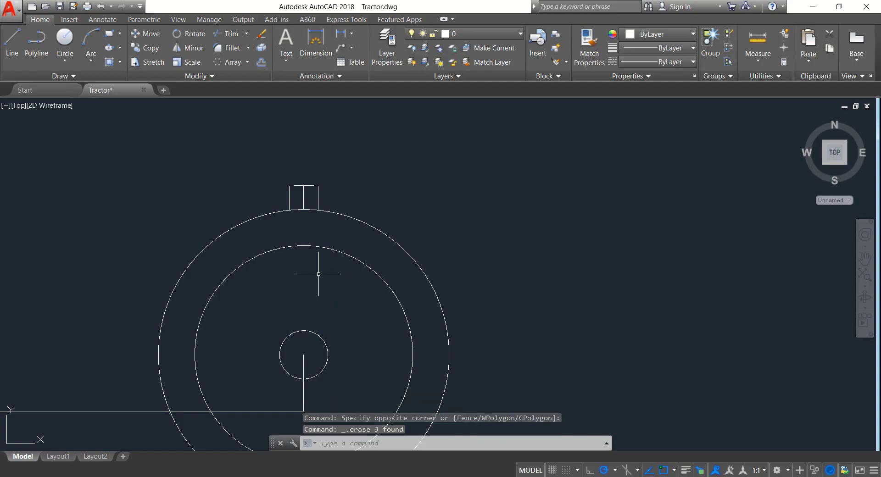
Erase the middle vertical line inside the tooth on top of the second wheel.
scroll(318, 275, down, 2)
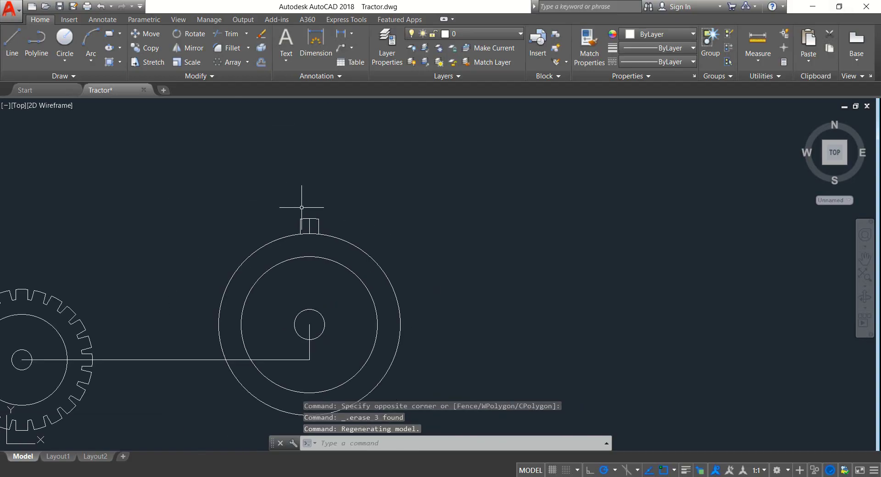
scroll(311, 231, up, 5)
click(310, 231)
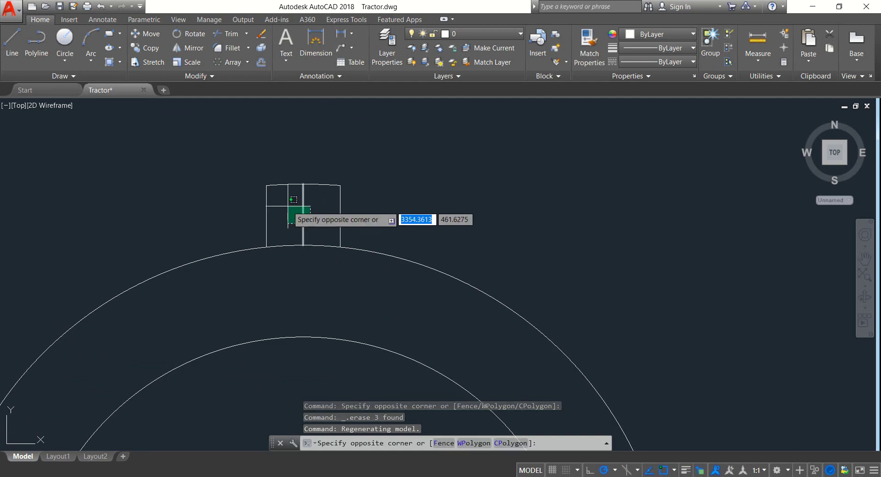
click(288, 207)
key(Delete)
scroll(288, 206, down, 4)
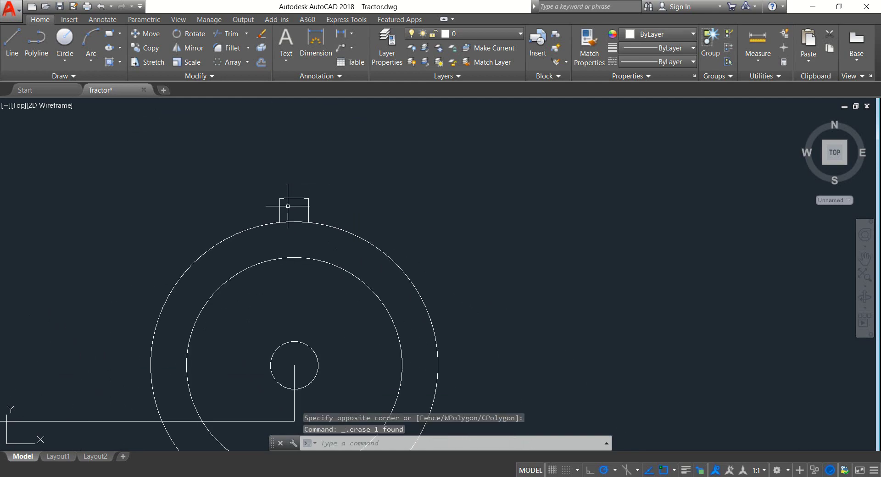
Polar-array the tooth on top of the second wheel around the wheel's center with 24 items over 360 degrees.
click(323, 208)
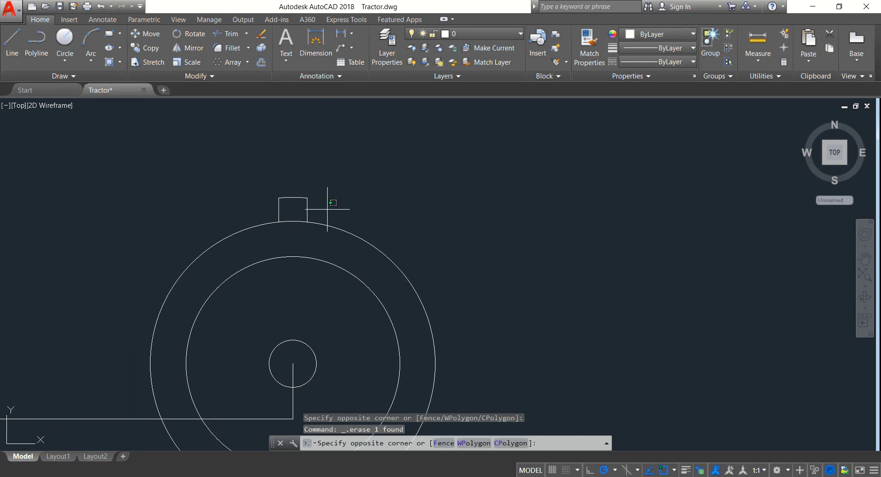
click(255, 183)
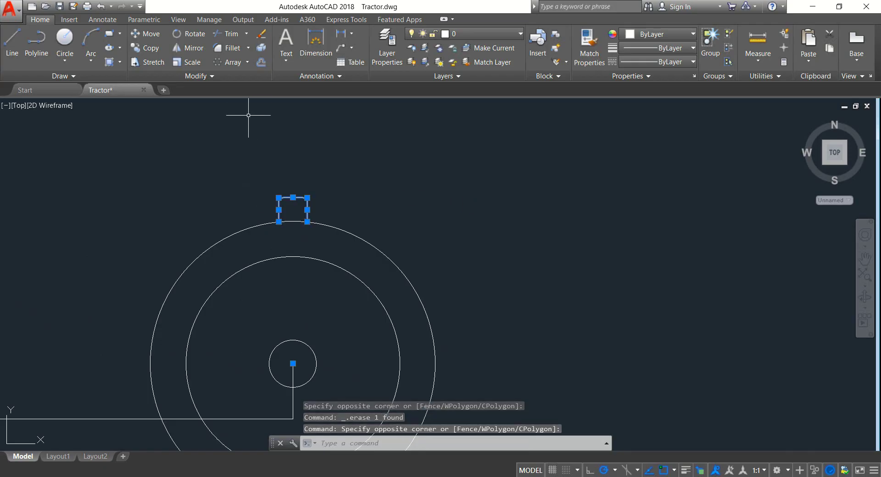
click(229, 63)
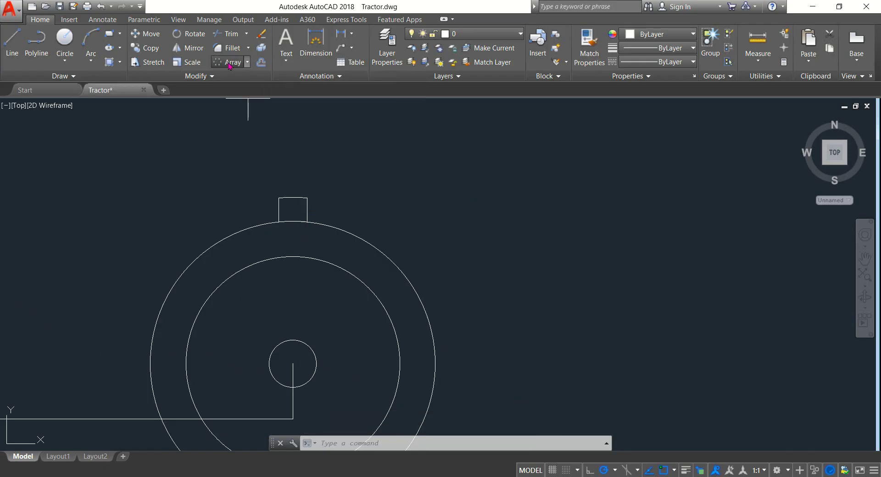
click(292, 364)
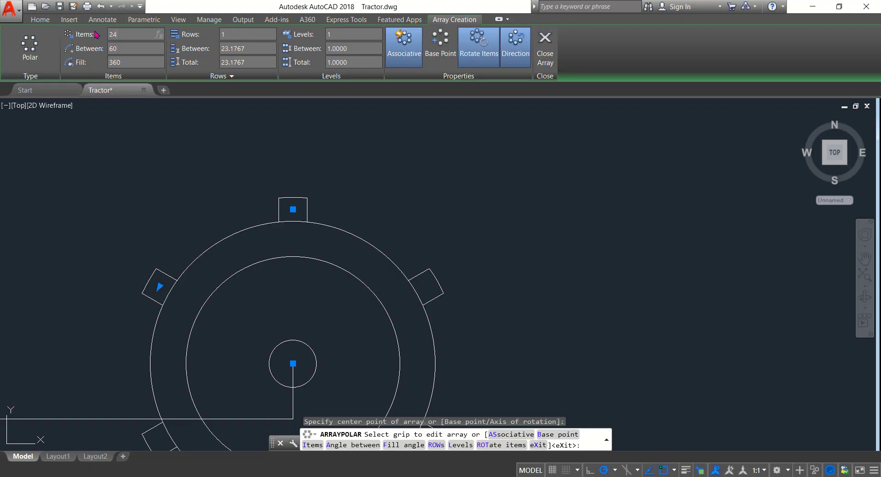
key(Return)
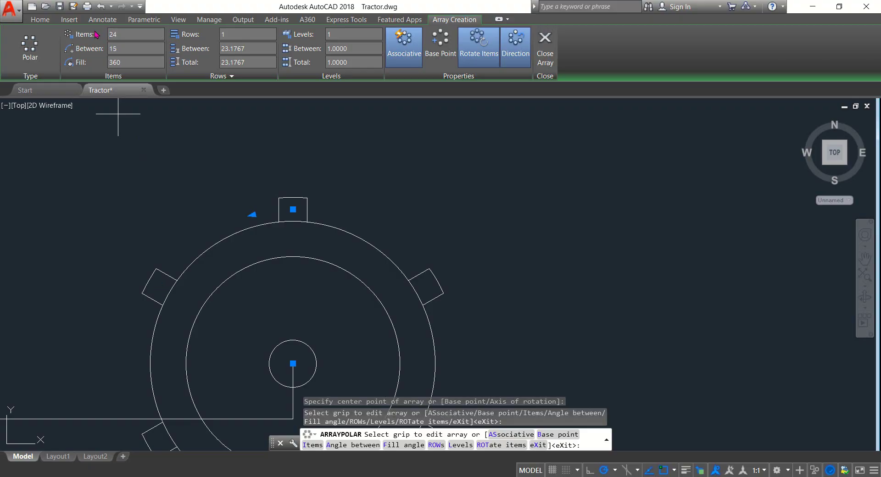
click(545, 54)
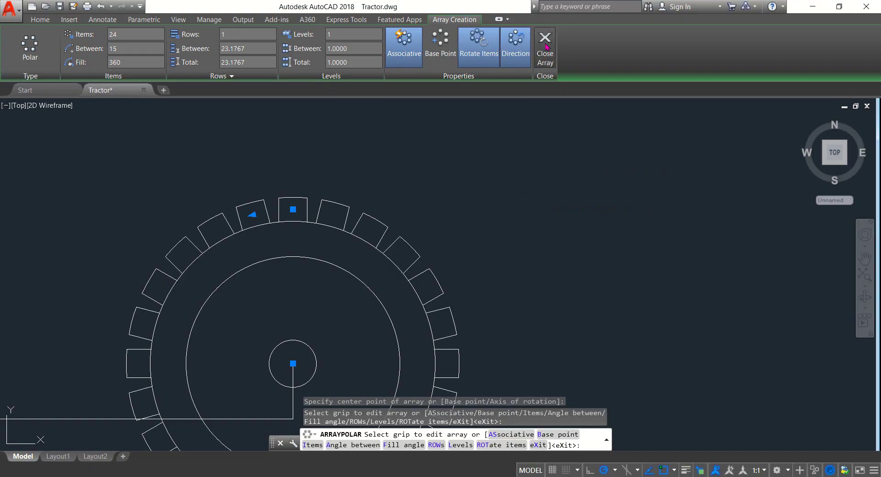
scroll(513, 202, down, 2)
mouse_move(481, 236)
middle_down()
mouse_move(493, 133)
mouse_move(494, 170)
middle_up()
scroll(535, 277, up, 1)
click(570, 355)
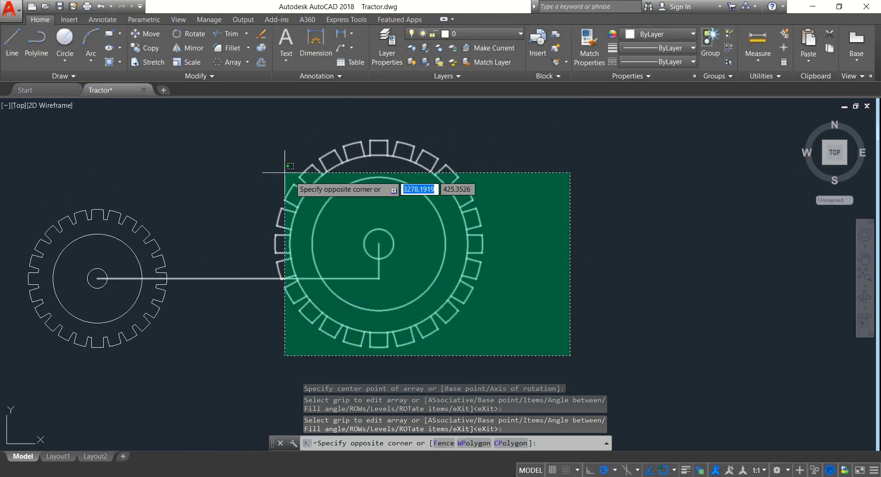
click(231, 128)
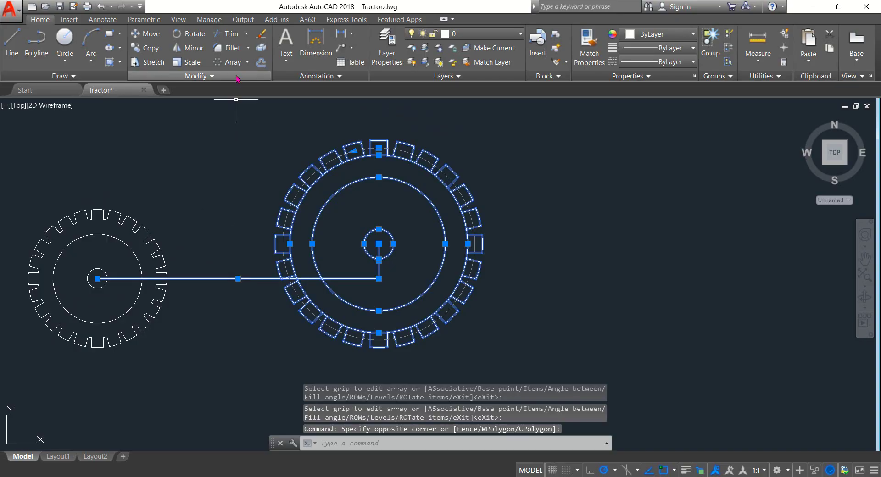
click(228, 33)
scroll(426, 173, up, 5)
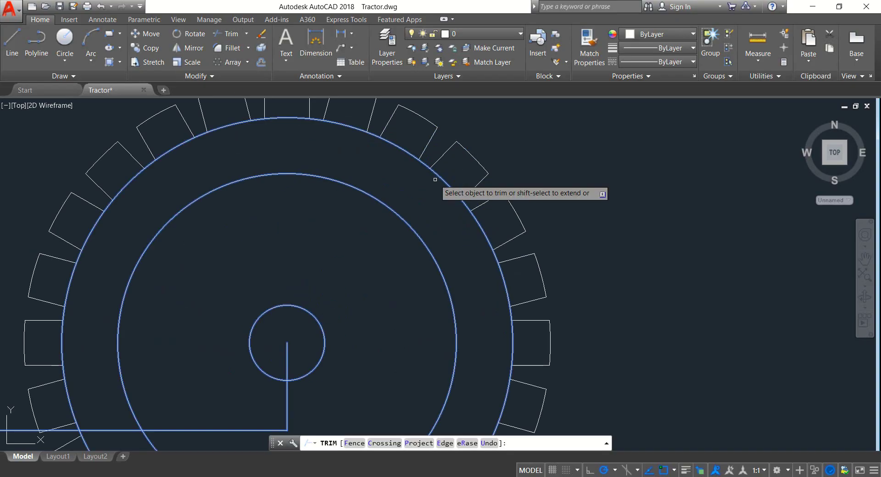
scroll(428, 240, down, 2)
middle_drag(432, 261, 550, 234)
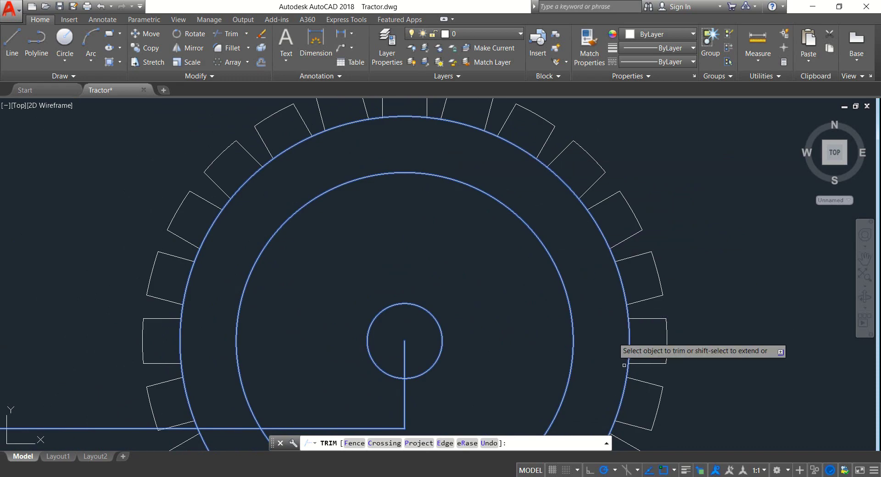
click(643, 420)
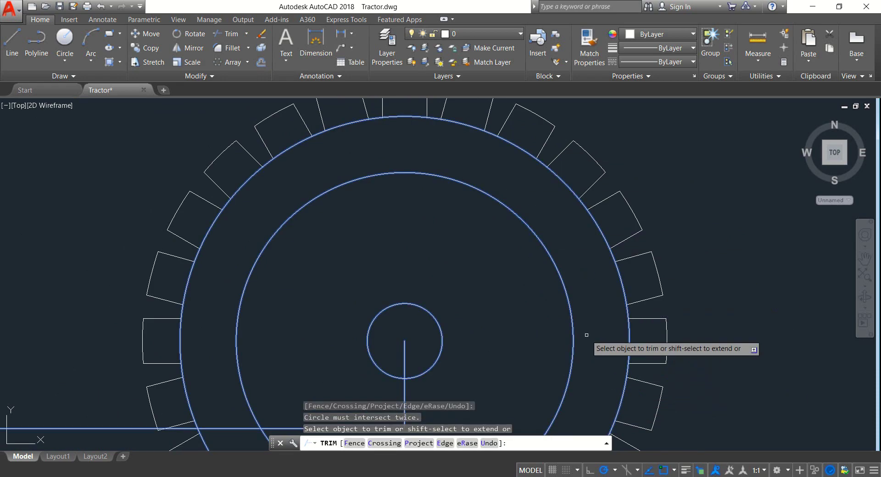
key(Escape)
scroll(586, 335, down, 4)
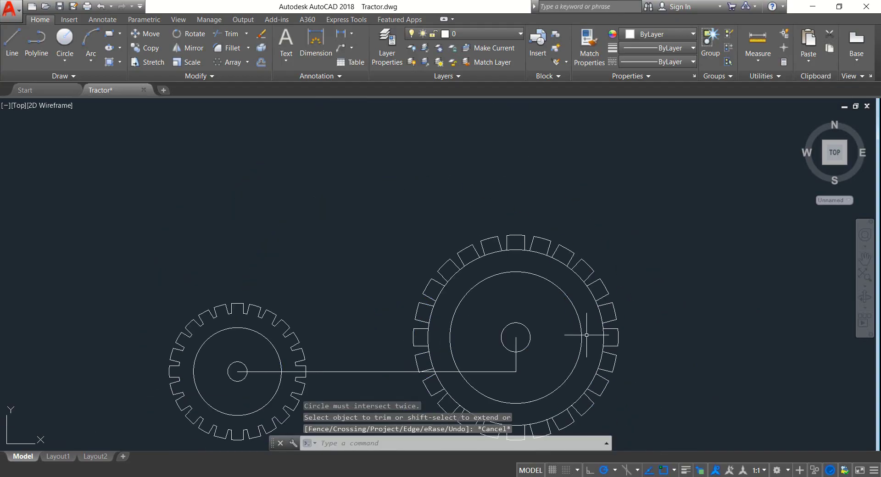
Explode the larger wheel's tooth array into separate lines and arcs.
scroll(587, 335, down, 2)
middle_drag(570, 358, 561, 291)
click(612, 363)
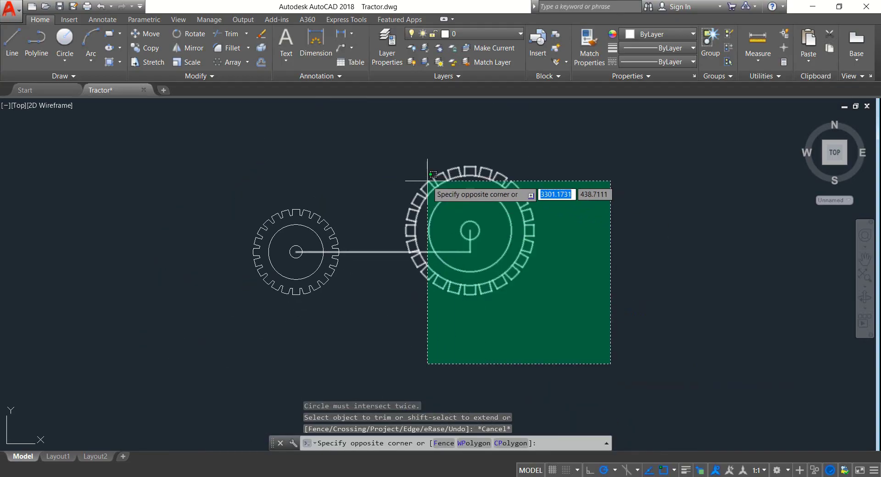
click(384, 146)
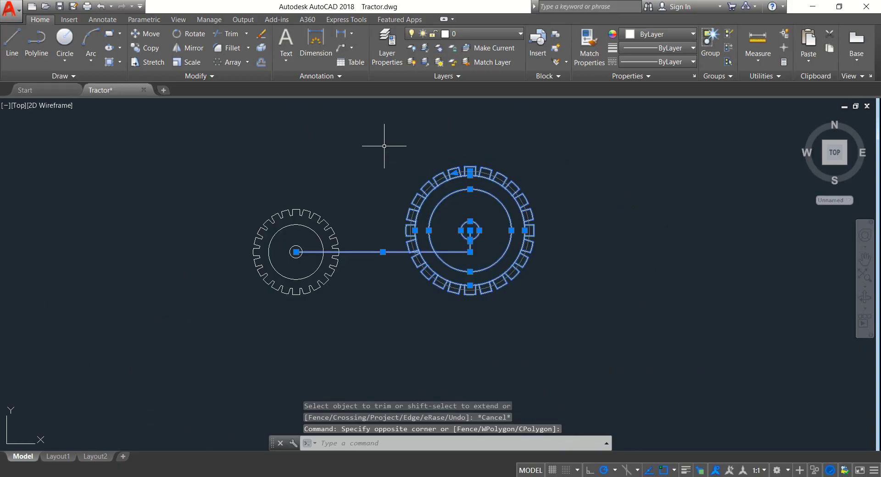
text(ex)
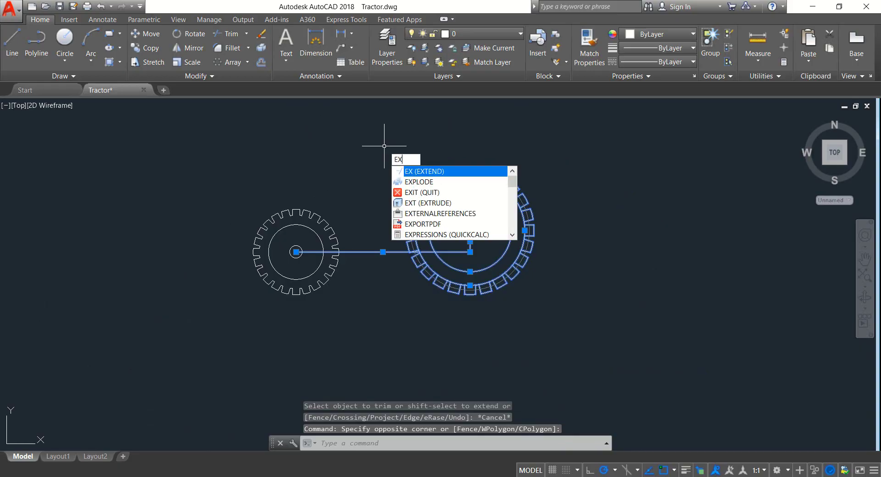
click(425, 183)
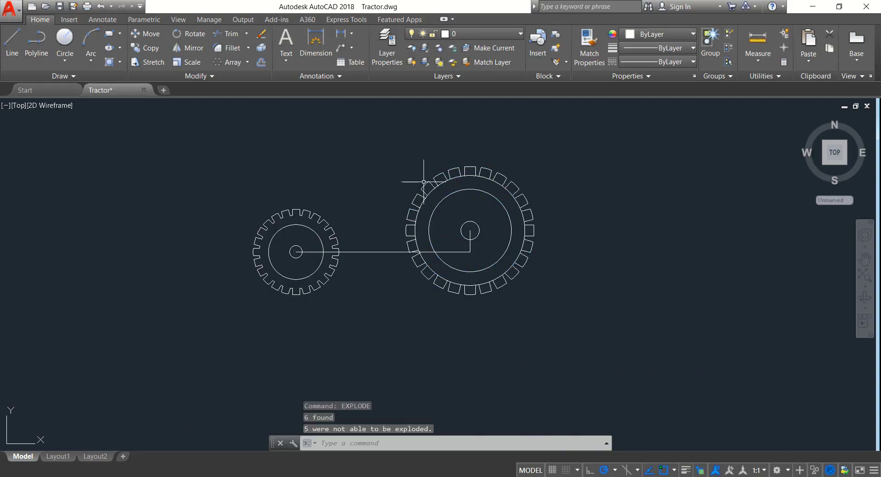
Using the larger wheel's objects as cutting edges, trim the outer circle's arcs beneath the teeth on its right and upper-right sides.
click(587, 341)
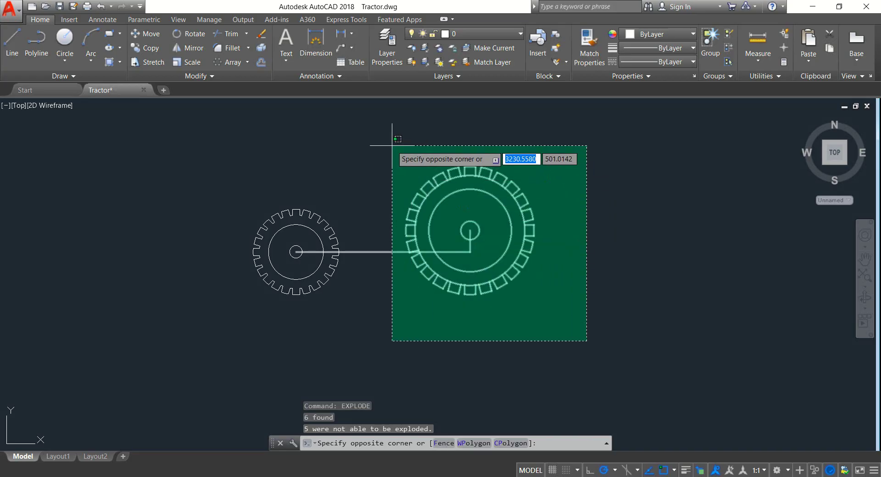
click(392, 146)
click(228, 34)
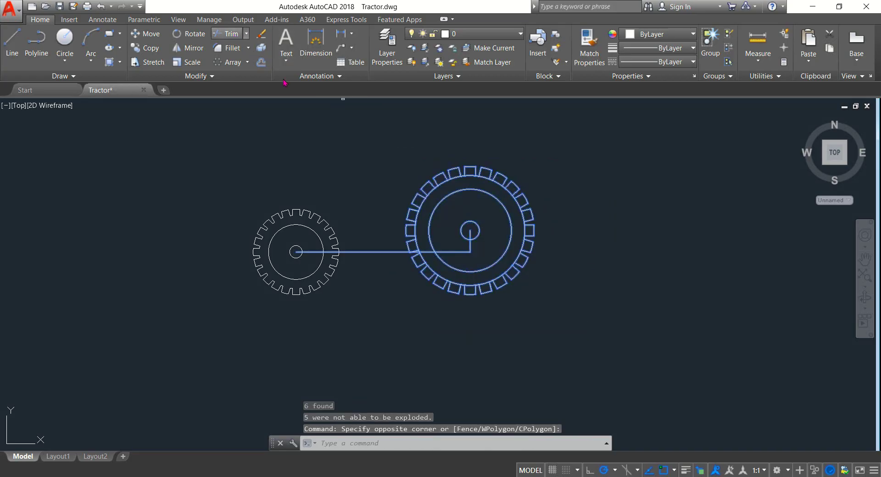
scroll(492, 221, up, 8)
scroll(490, 220, down, 5)
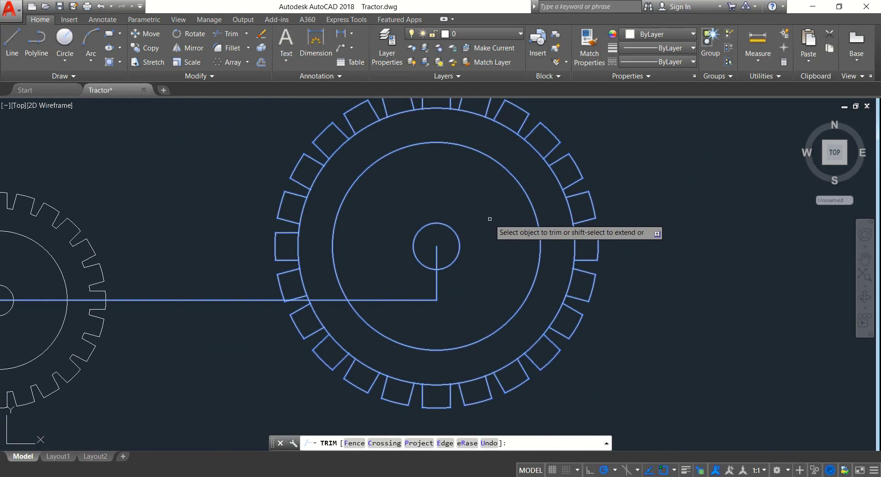
scroll(488, 220, up, 4)
middle_drag(488, 220, 486, 295)
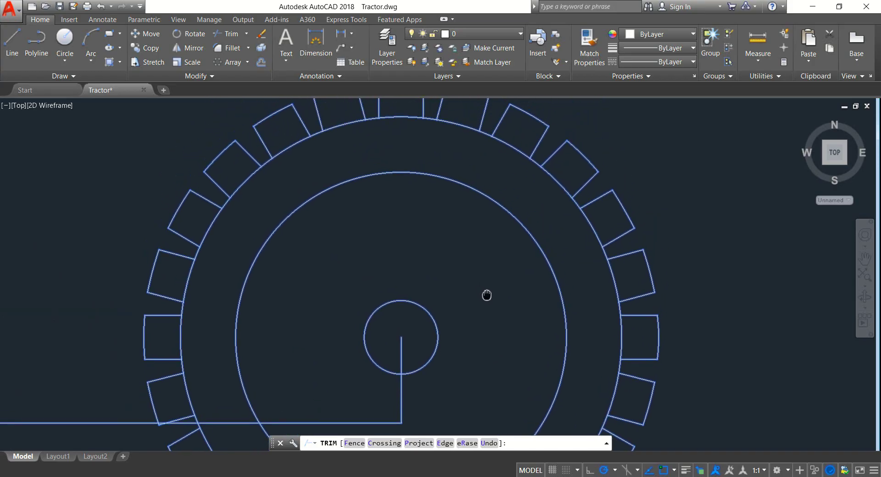
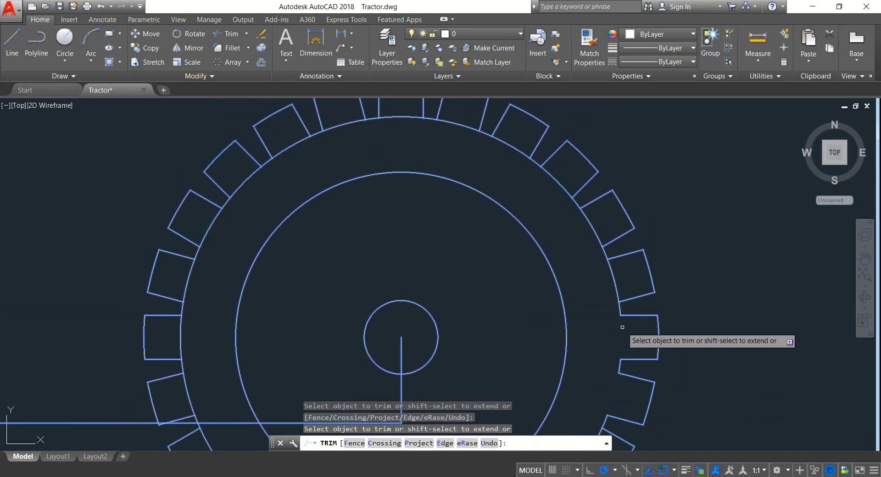
click(618, 283)
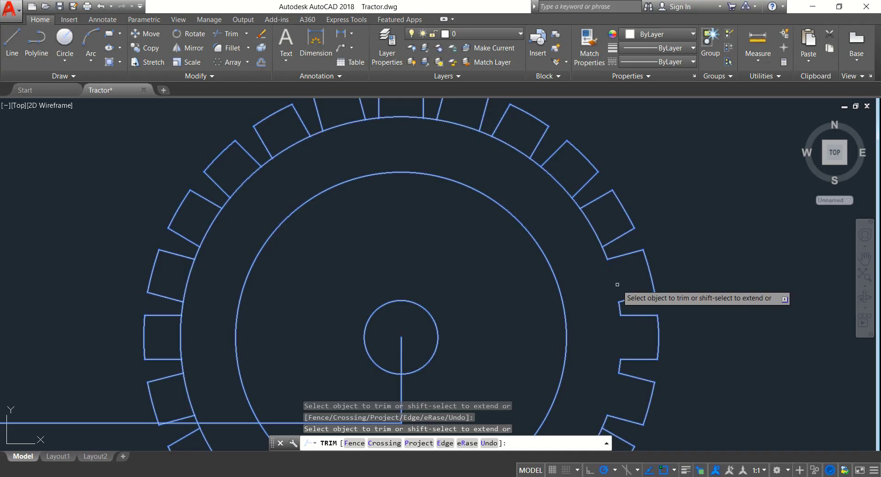
click(599, 236)
click(558, 177)
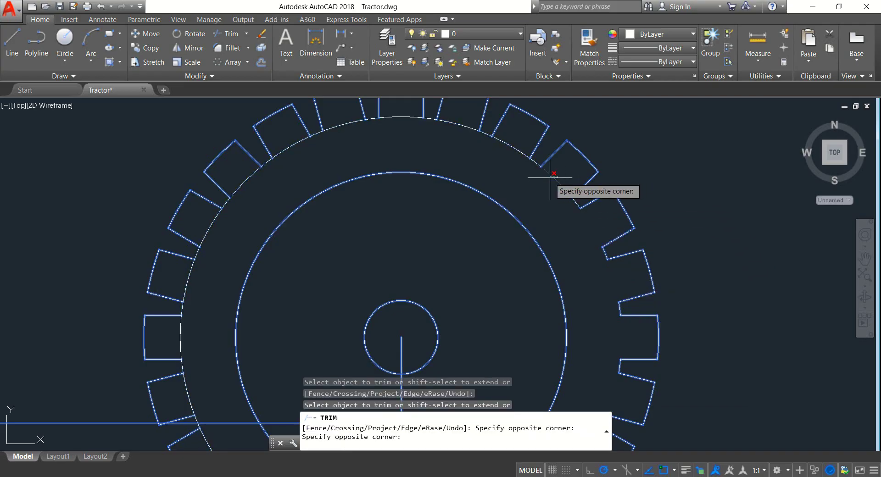
click(528, 163)
click(461, 125)
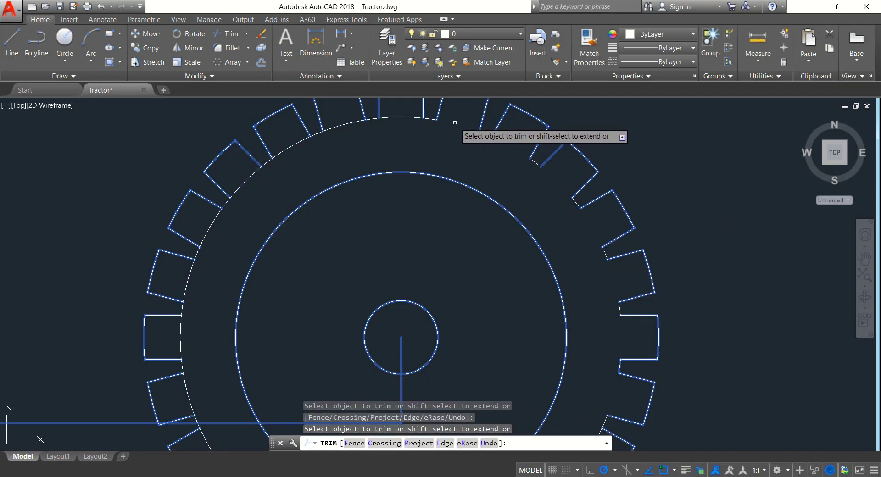
Trim the outer circle's arcs beneath the teeth across the larger wheel's top and down its left side.
click(406, 118)
click(348, 125)
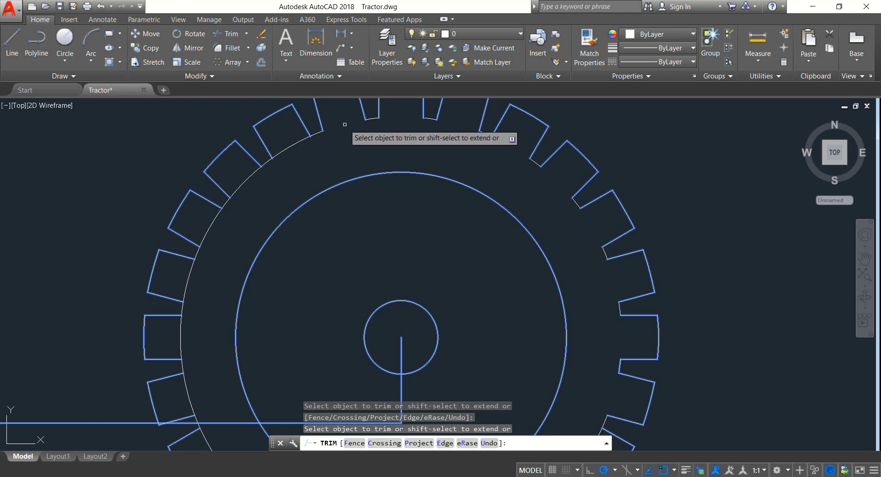
click(292, 147)
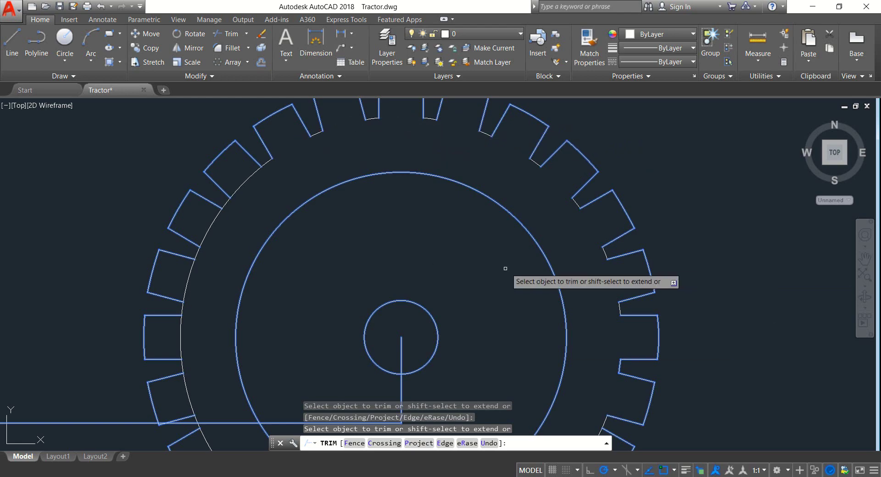
click(245, 190)
click(235, 205)
click(217, 218)
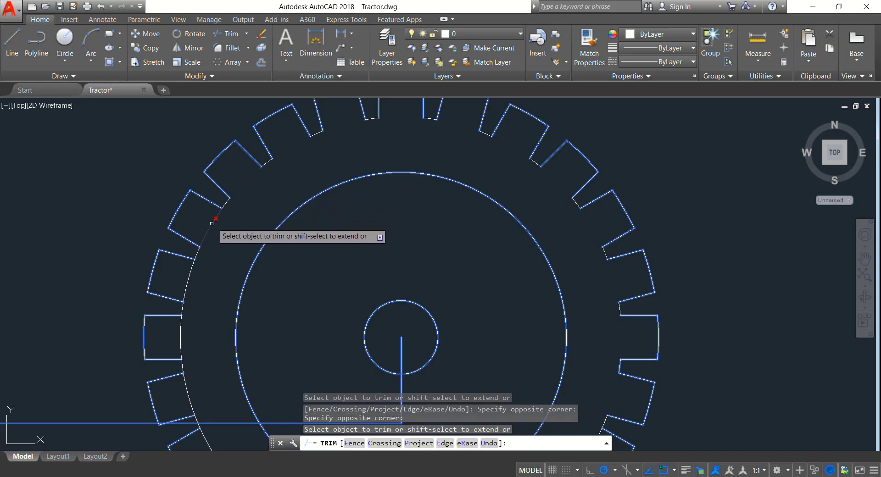
click(191, 278)
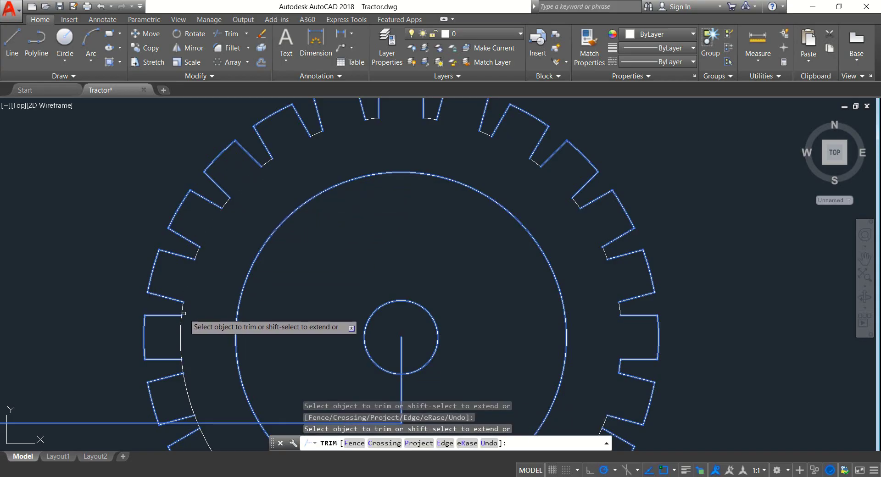
click(182, 337)
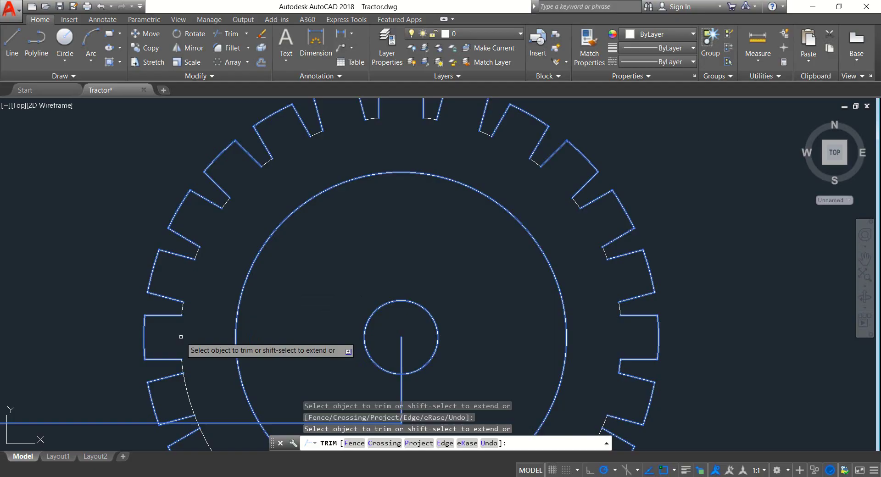
click(188, 406)
click(197, 394)
Trim the outer circle's arcs beneath the teeth along the larger wheel's lower-right side.
middle_drag(228, 337, 229, 244)
middle_drag(427, 360, 434, 234)
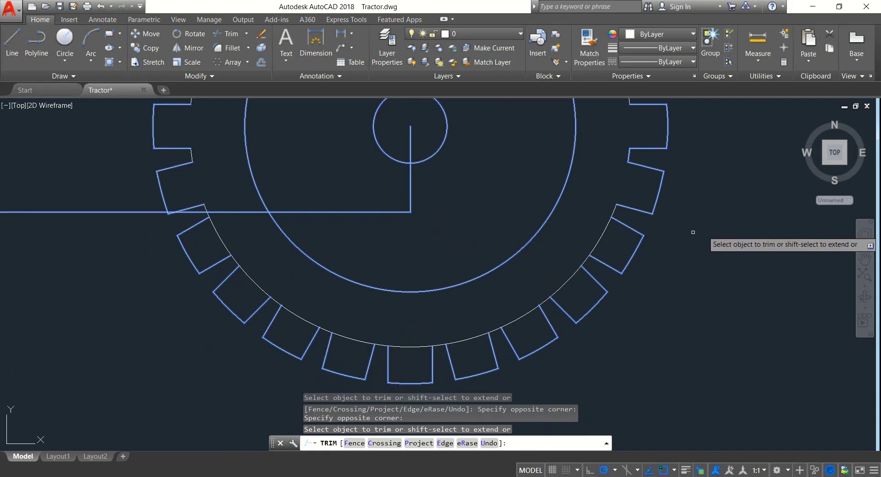
click(596, 243)
click(588, 240)
click(569, 287)
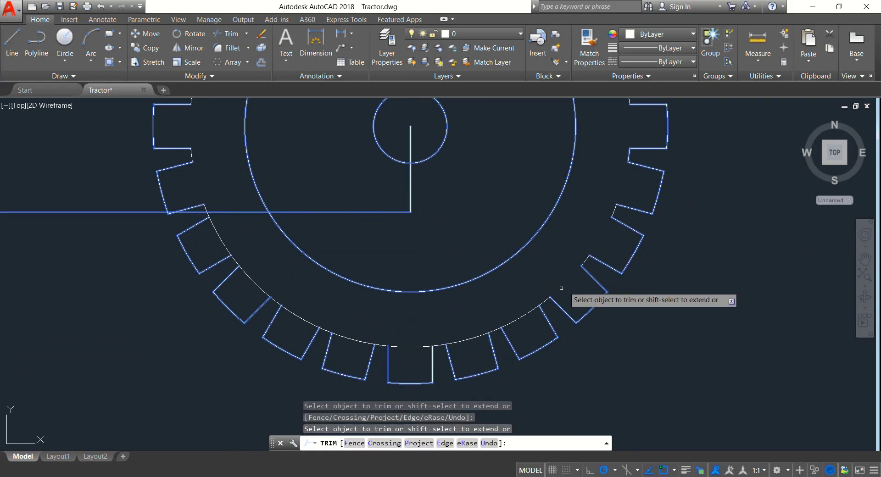
click(516, 318)
click(495, 327)
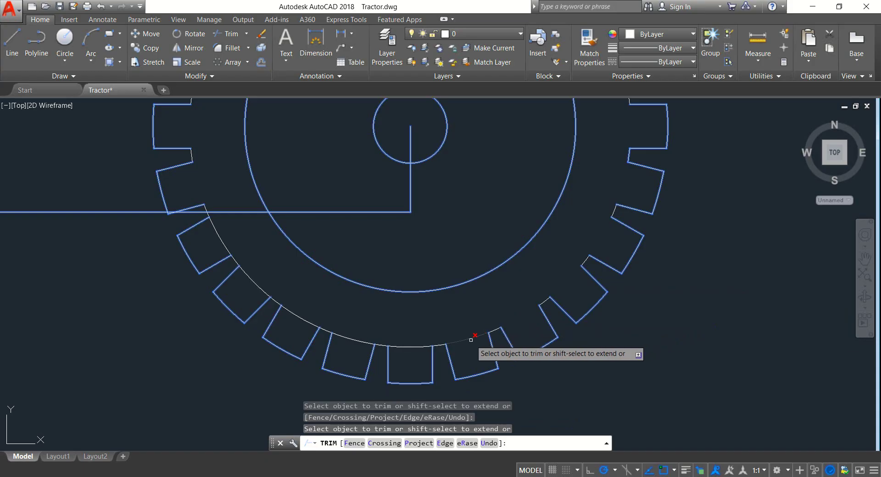
Trim the remaining outer-circle arcs beneath the teeth across the larger wheel's bottom and lower-left side, then end the trim.
click(402, 348)
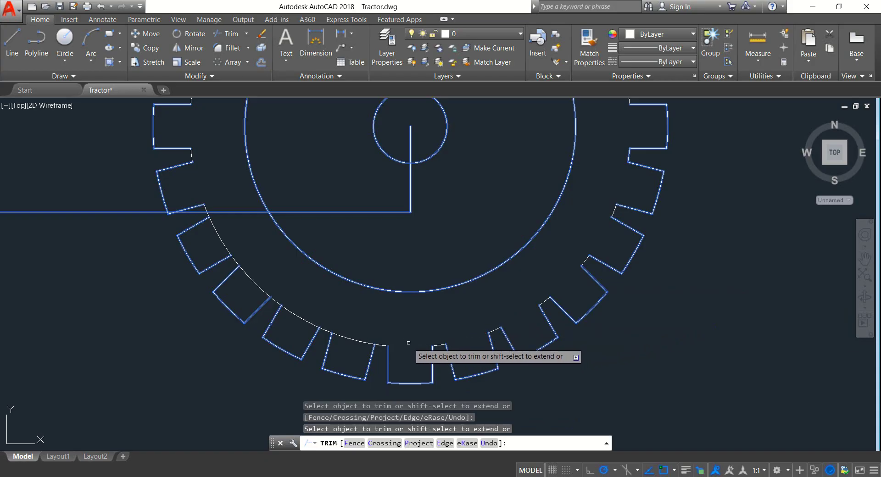
click(352, 340)
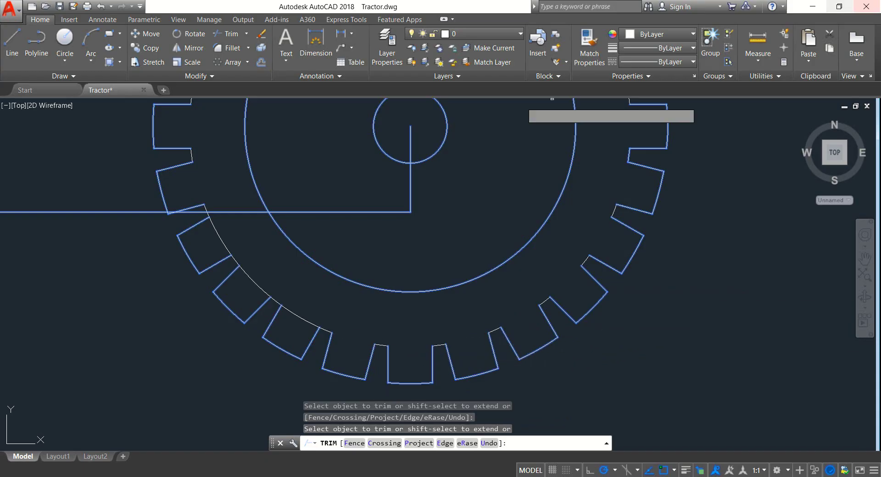
click(293, 314)
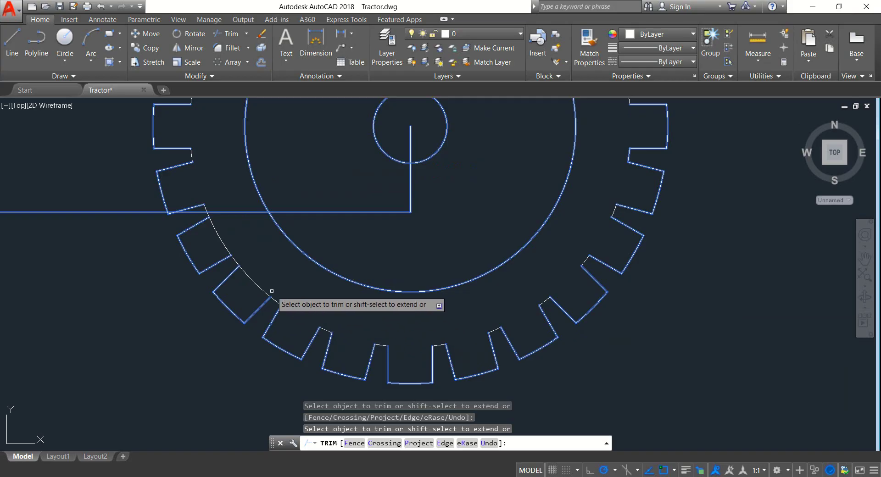
click(260, 285)
click(229, 250)
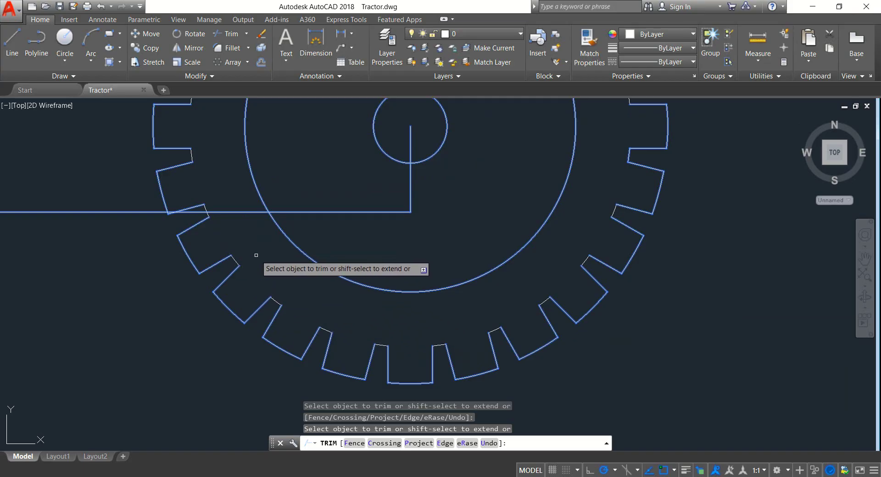
key(Return)
Start the tractor body outline at the smaller wheel's center with lines 66.14 units straight up and 45 units to the left.
scroll(280, 256, down, 4)
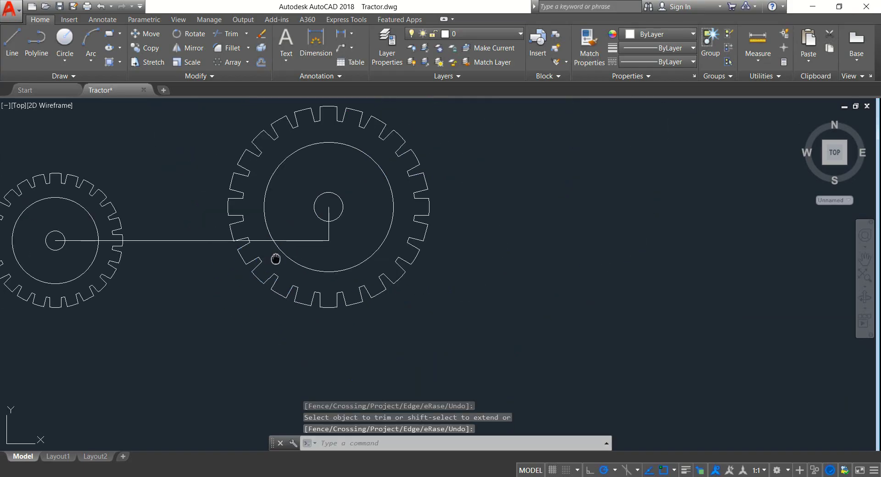
mouse_move(277, 256)
middle_down()
mouse_move(384, 315)
mouse_move(439, 331)
middle_up()
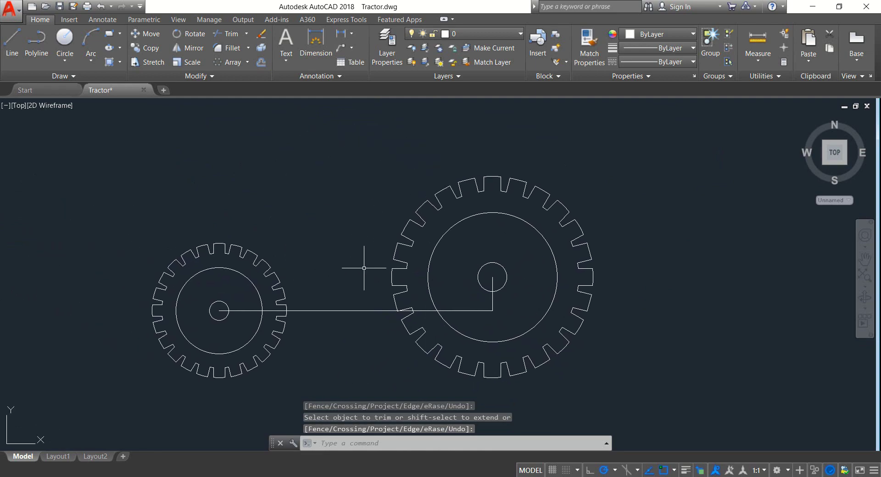
middle_drag(364, 269, 450, 269)
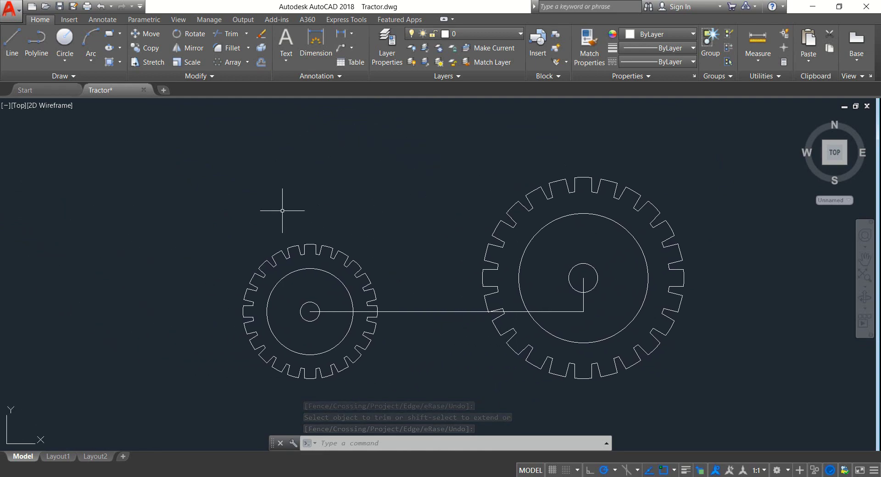
click(12, 43)
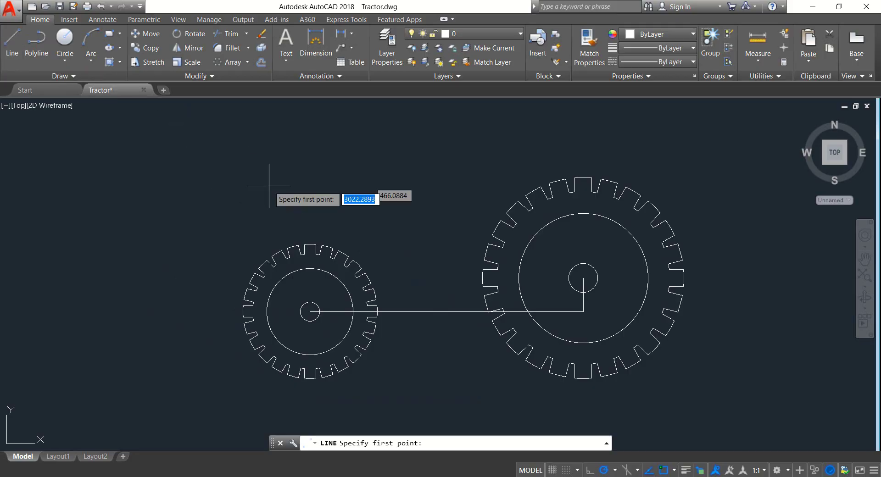
click(310, 312)
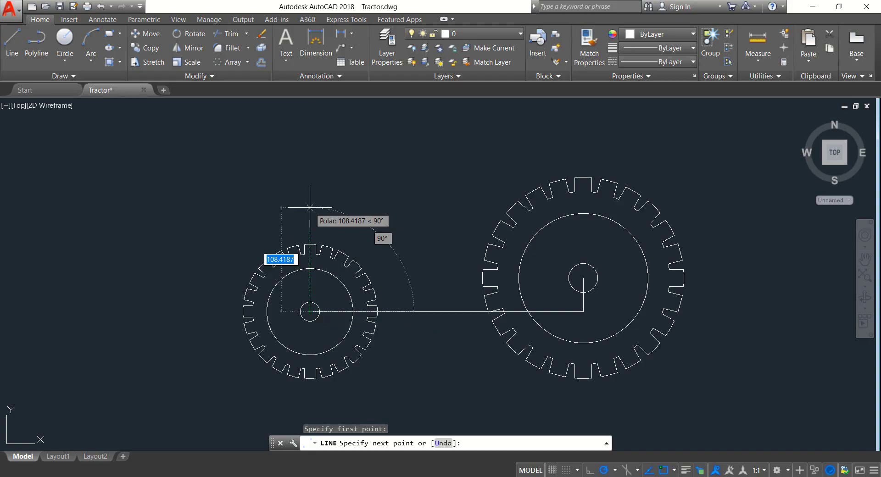
text(6)
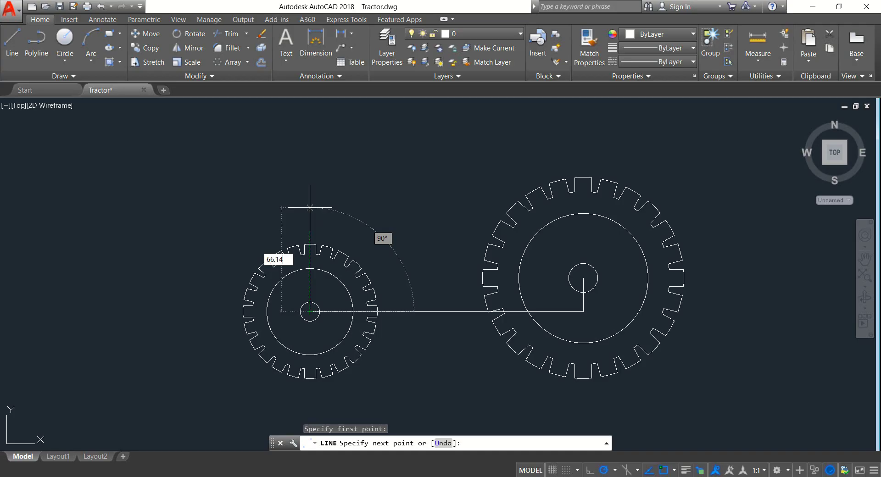
text(6.14)
key(Return)
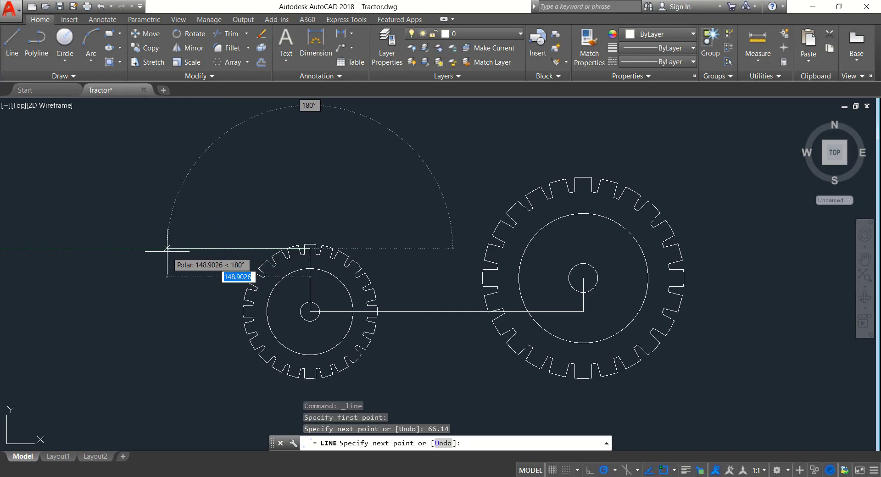
text(45)
key(Return)
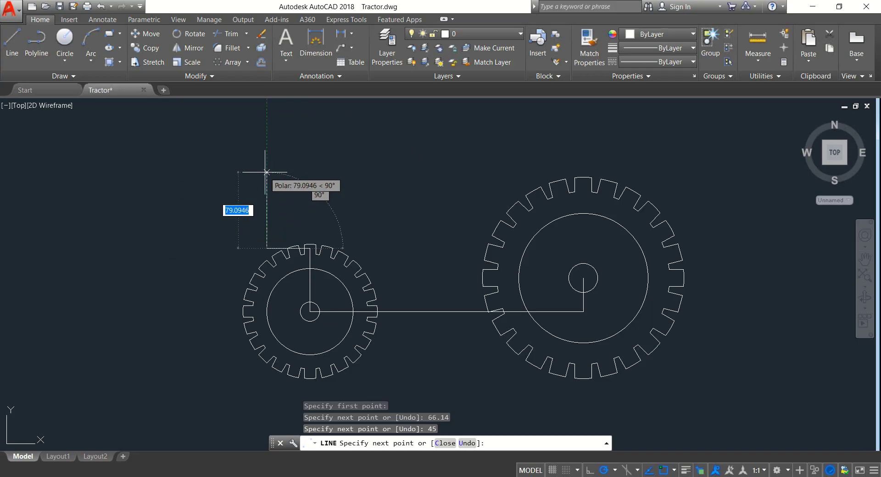
Continue the body outline with the hood's front edge 63.86 units up and its top edge 120 units to the right.
text(63.)
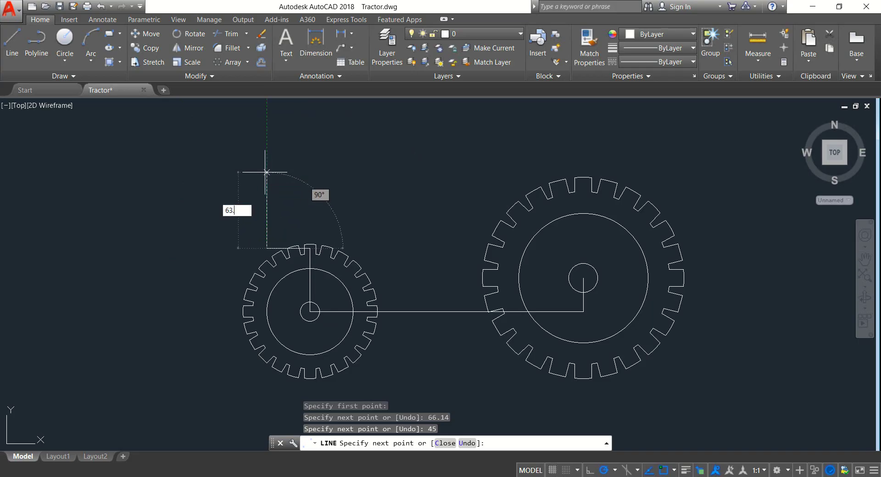
text(86)
key(Return)
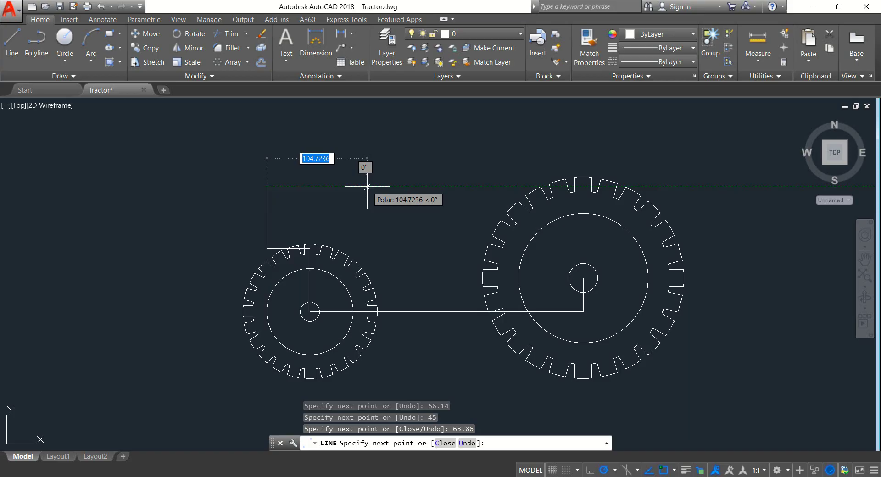
text(1)
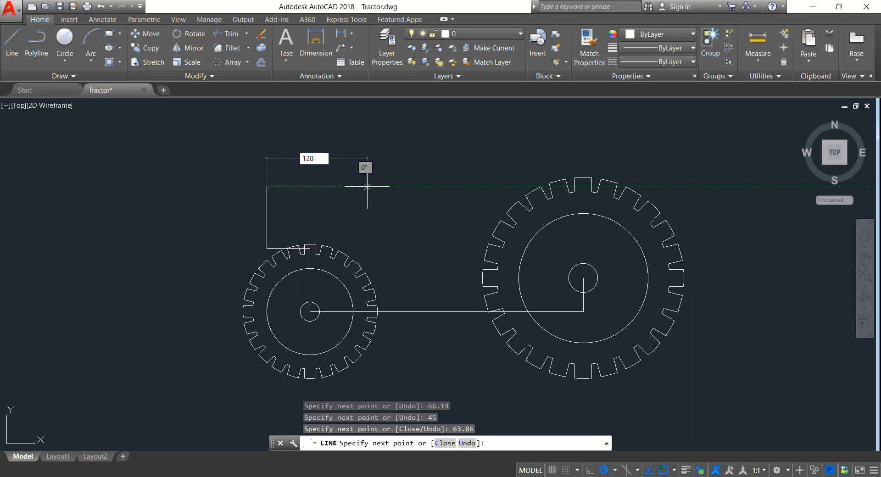
text(20)
key(Return)
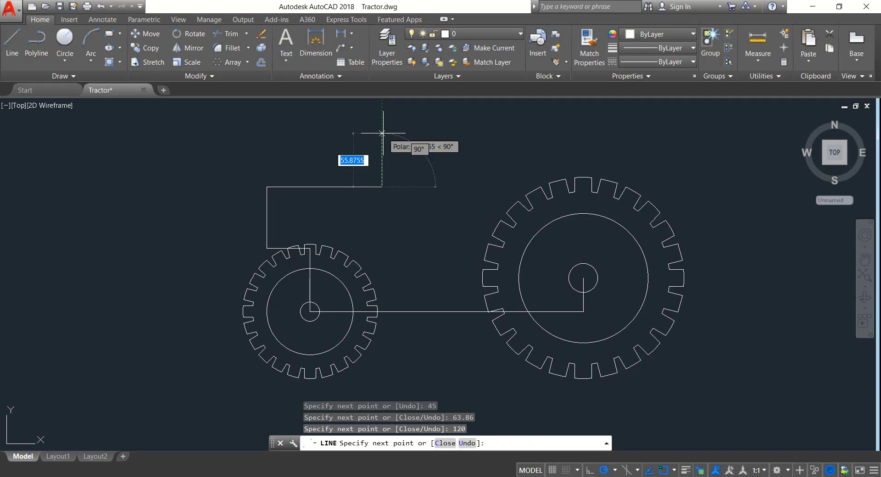
Extend the outline from the hood's rear end 25 units up, 50 units right and 60 units up, and end the line.
text(25)
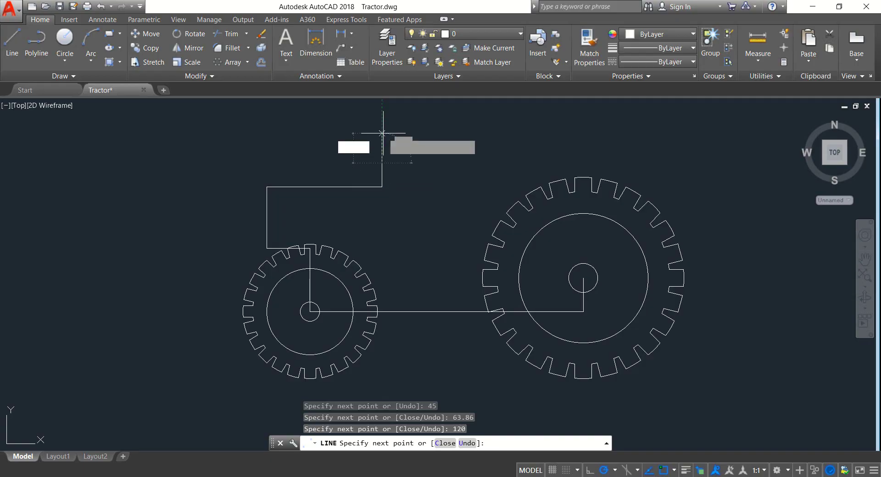
key(Return)
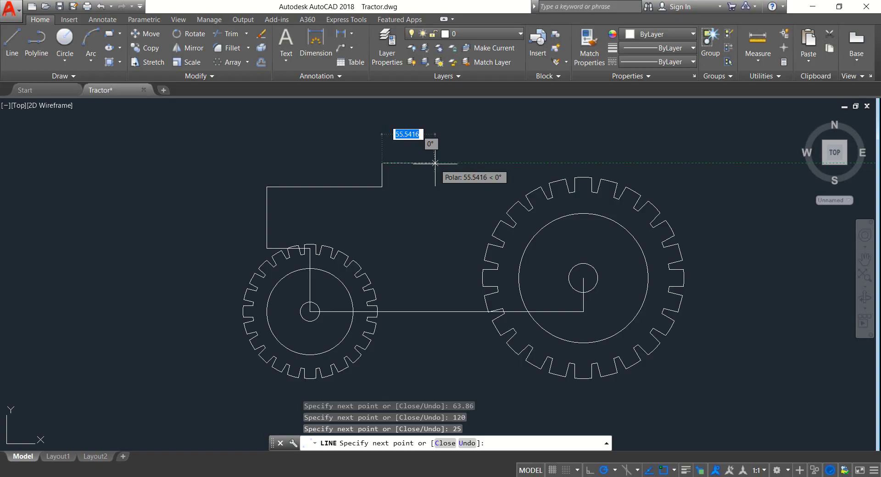
text(50)
key(Return)
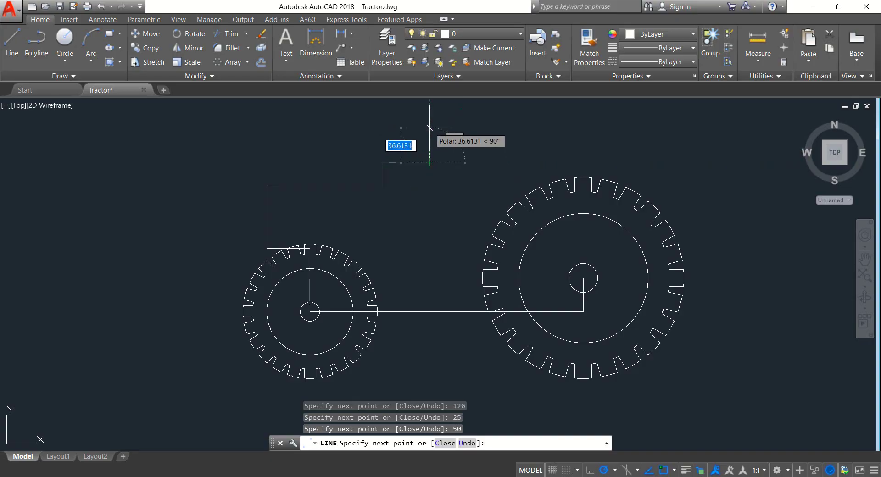
text(6)
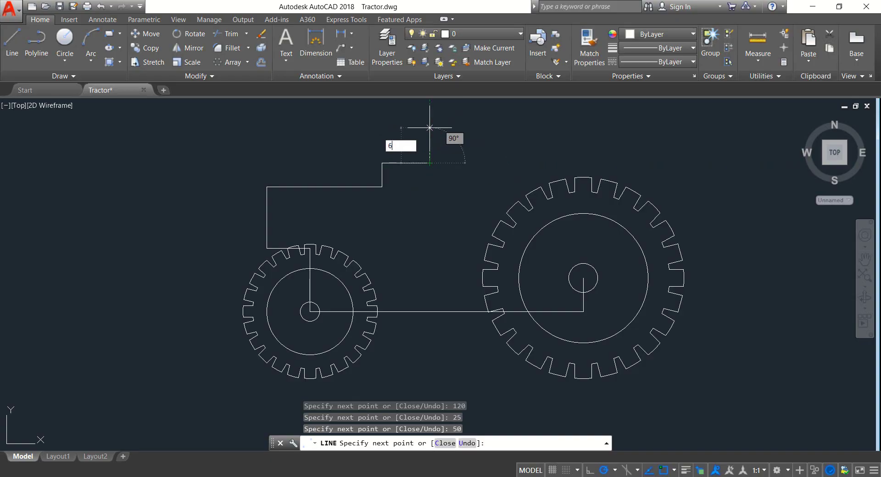
text(0)
key(Return)
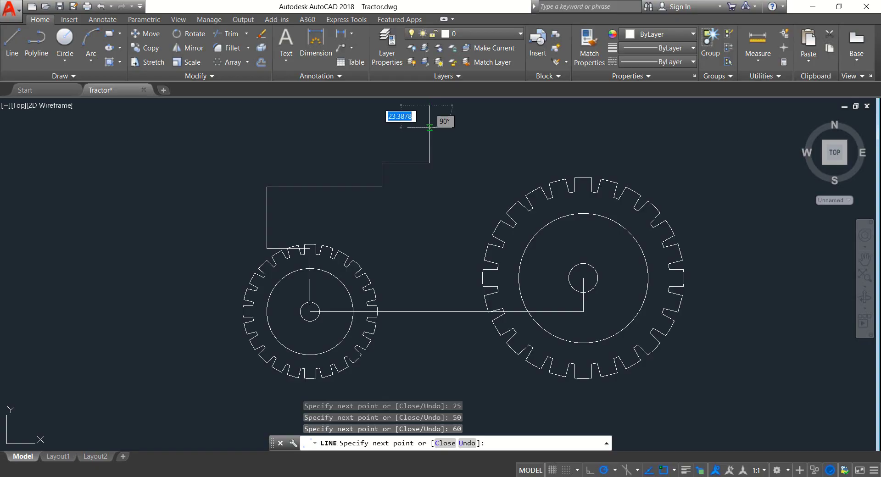
middle_drag(428, 130, 383, 218)
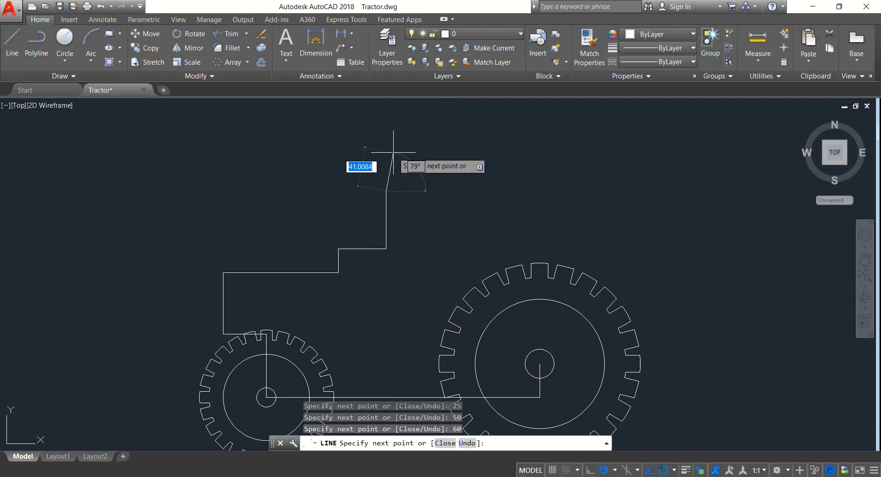
key(Return)
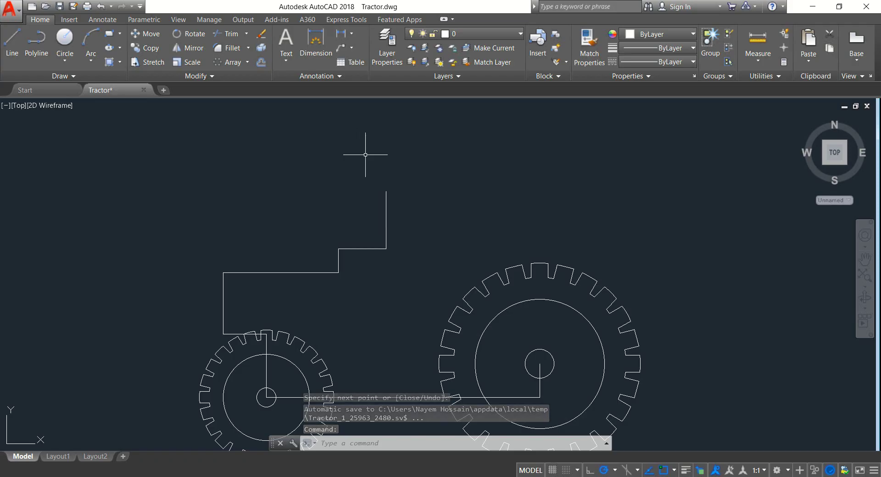
Draw the cab's slanted front line from the outline's upper end, 100 units long at 60°.
click(615, 470)
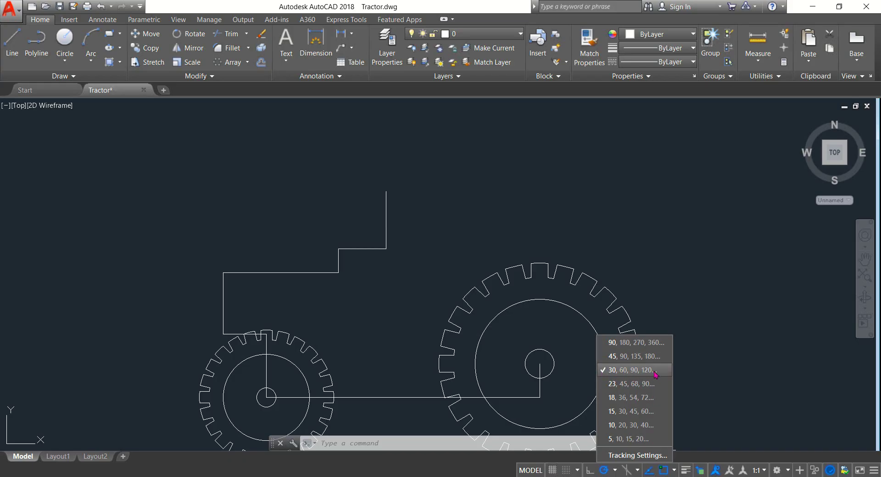
key(Escape)
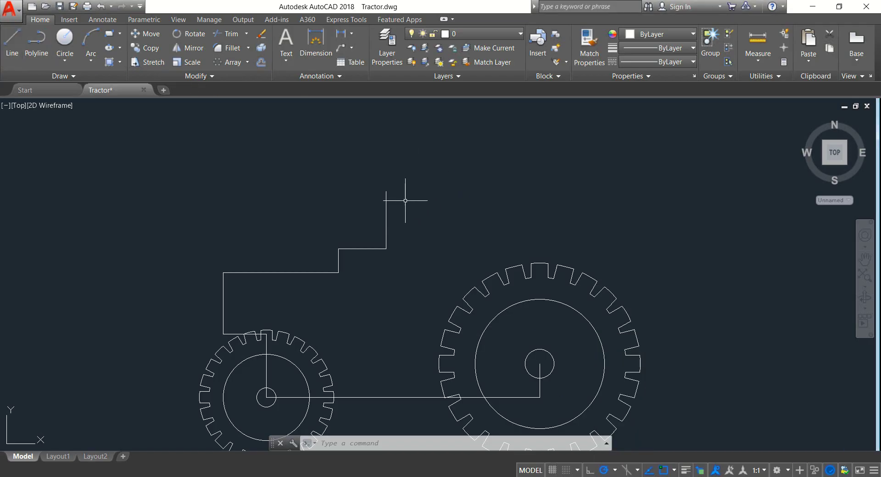
text(l)
key(Return)
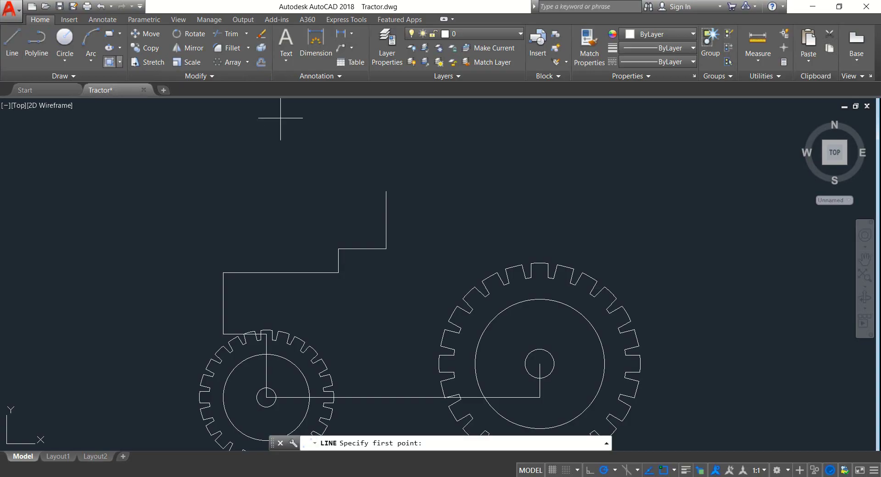
click(386, 191)
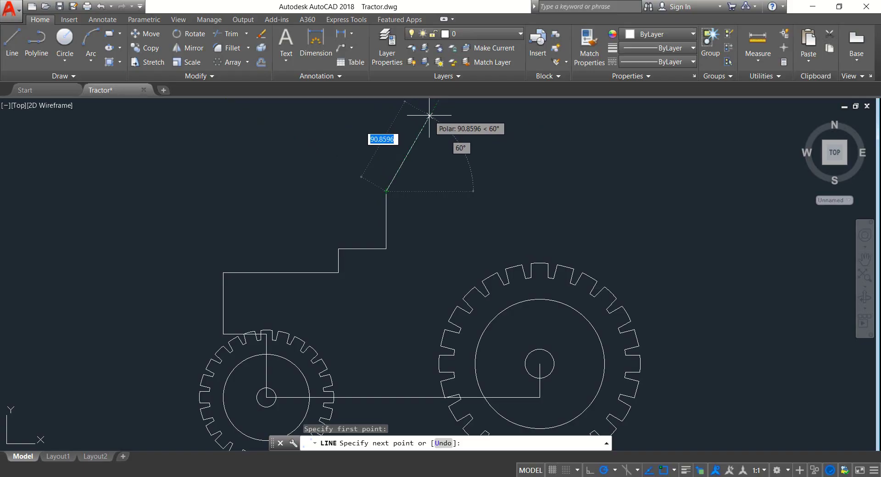
text(100)
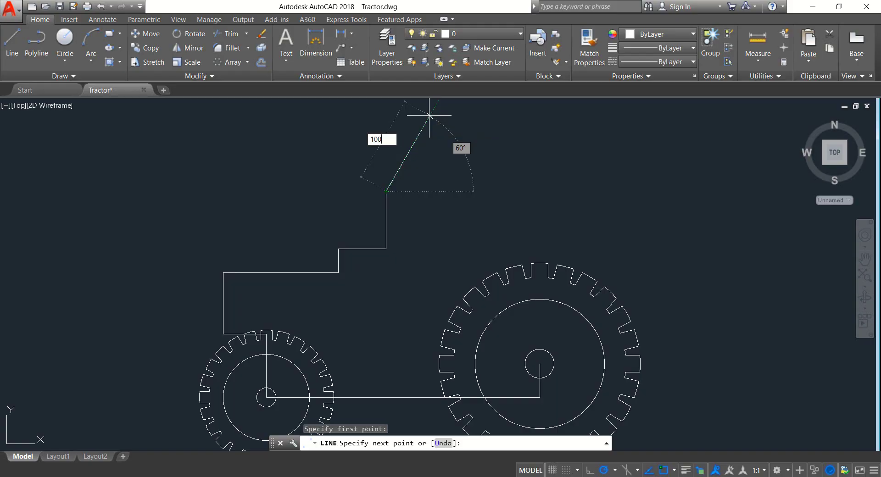
key(Return)
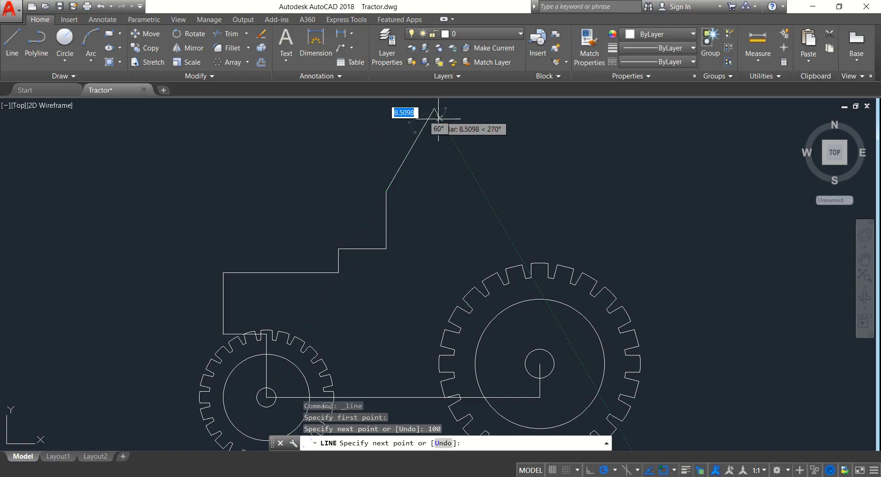
Draw the cab roof as a horizontal line 200 units to the right from the slanted line's upper end.
mouse_move(524, 108)
middle_down()
mouse_move(445, 132)
mouse_move(437, 122)
middle_up()
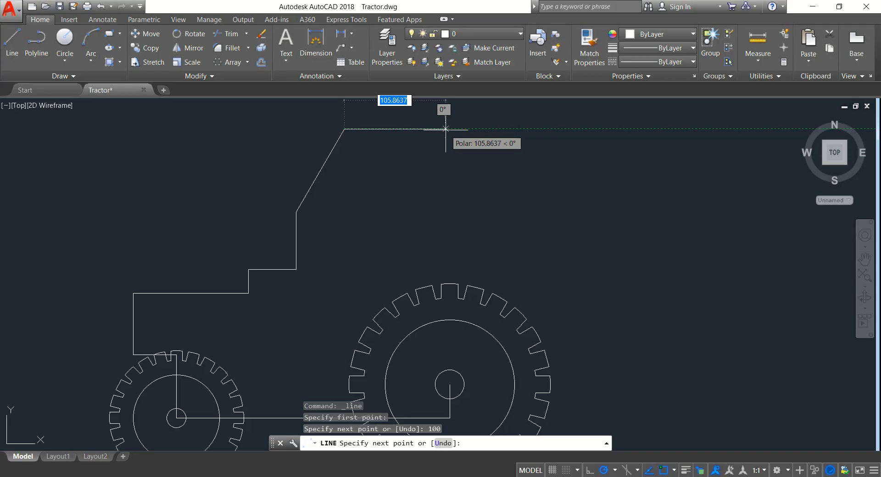
text(200)
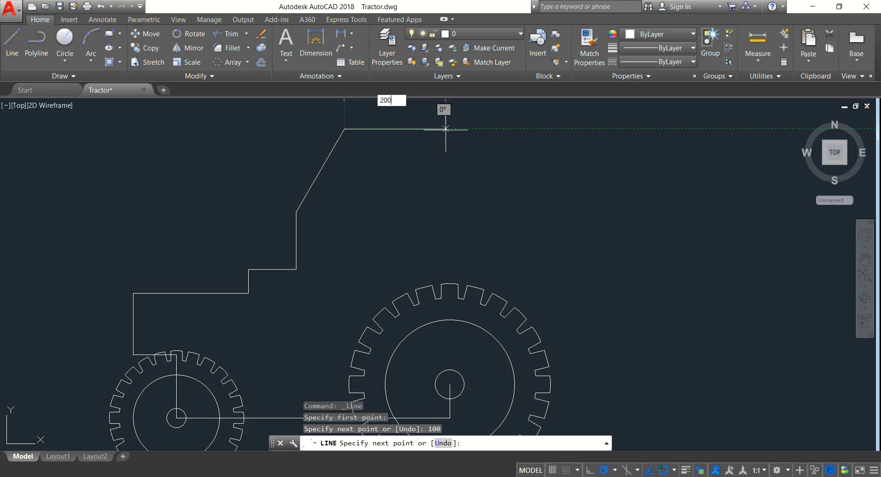
key(Return)
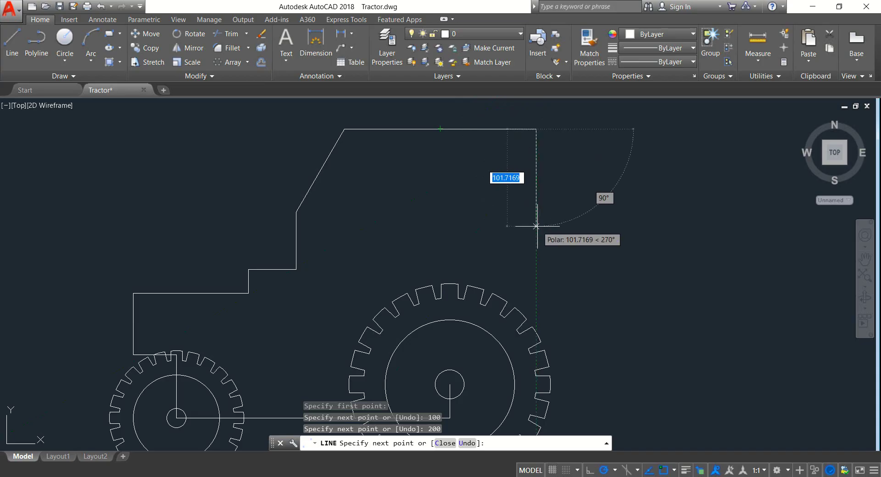
Draw the cab's rear edge 155 units straight down from the roof's rear end and end the line.
text(155)
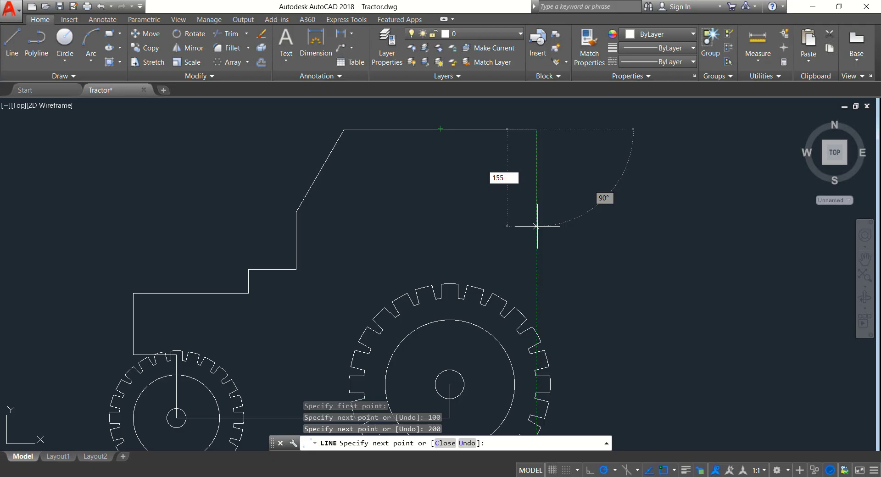
key(Return)
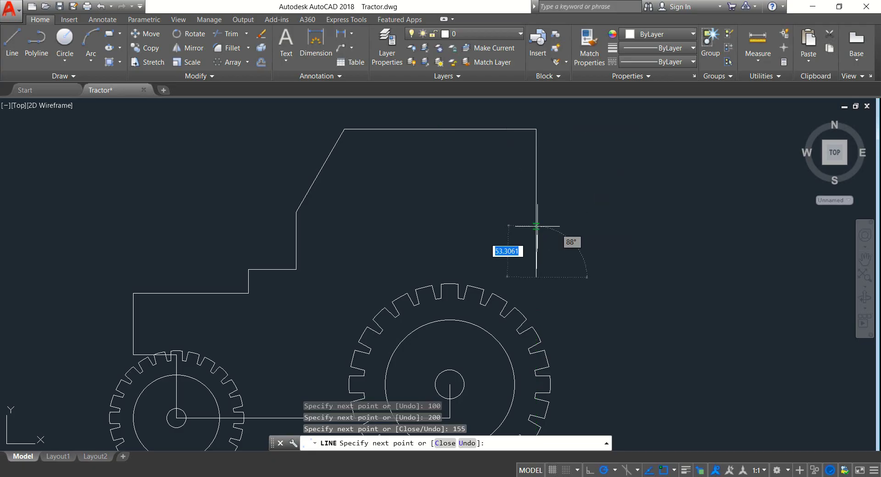
key(Return)
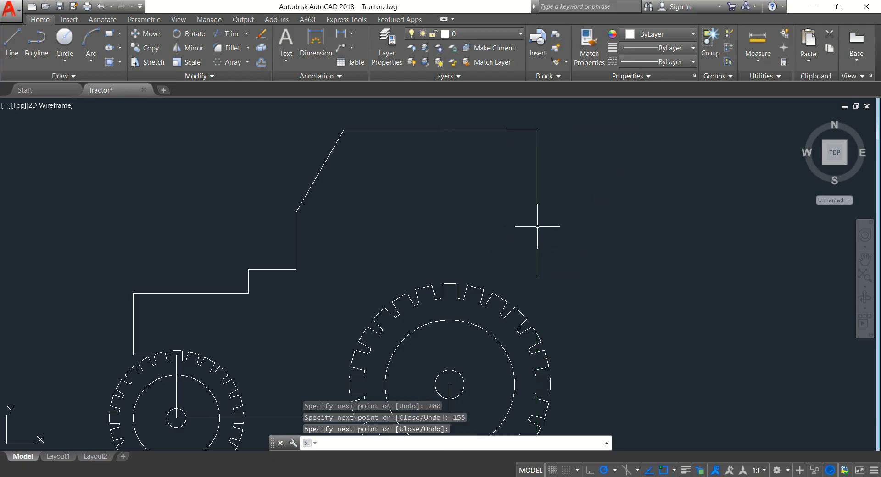
Join the cab's rear edge, roof, slanted front line and the vertical line below it into one polyline.
click(601, 203)
click(450, 119)
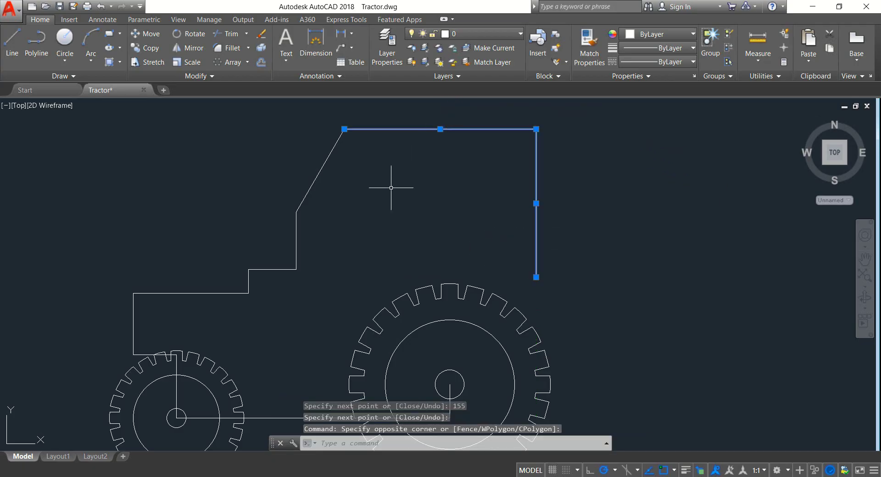
click(385, 224)
click(277, 172)
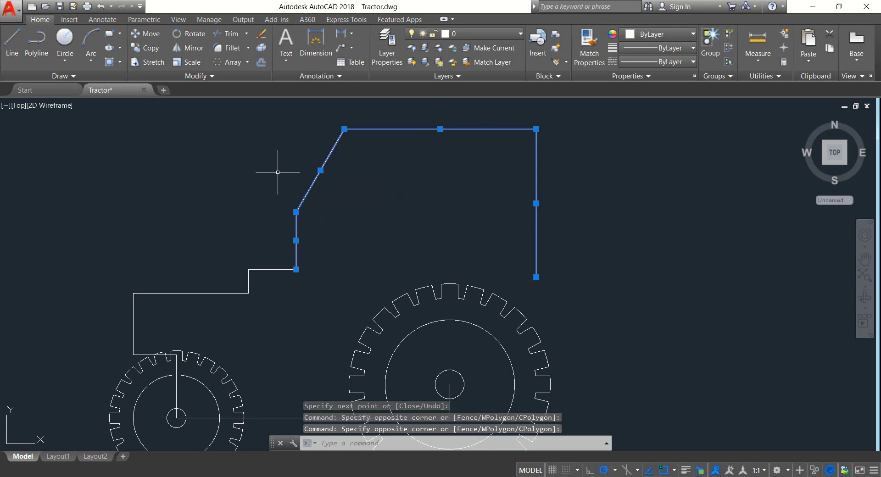
text(J)
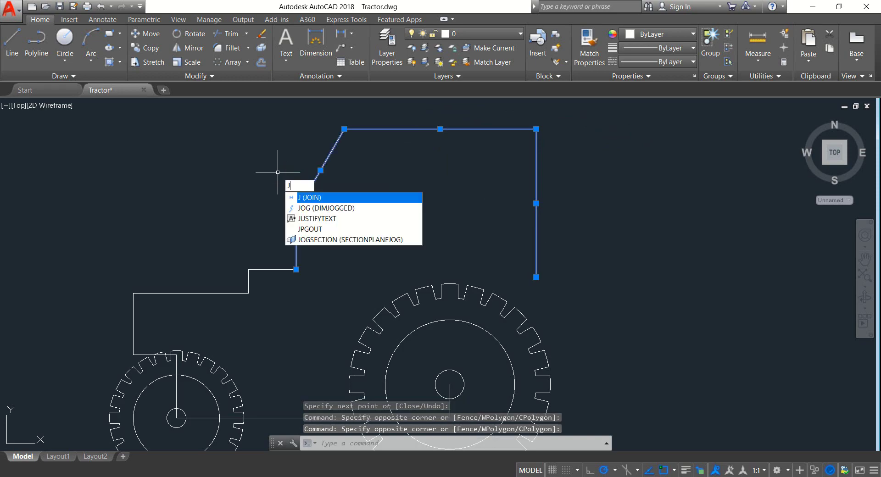
key(Return)
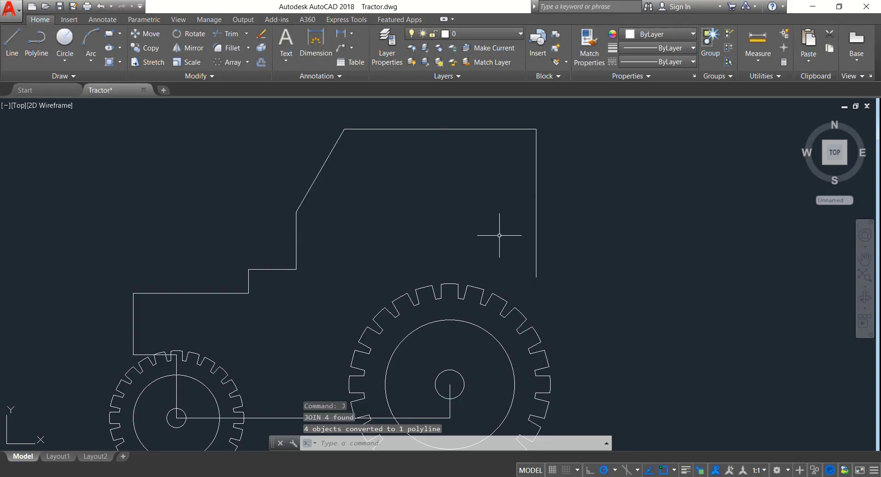
Offset the joined cab outline outward by 10 units.
click(599, 246)
click(529, 171)
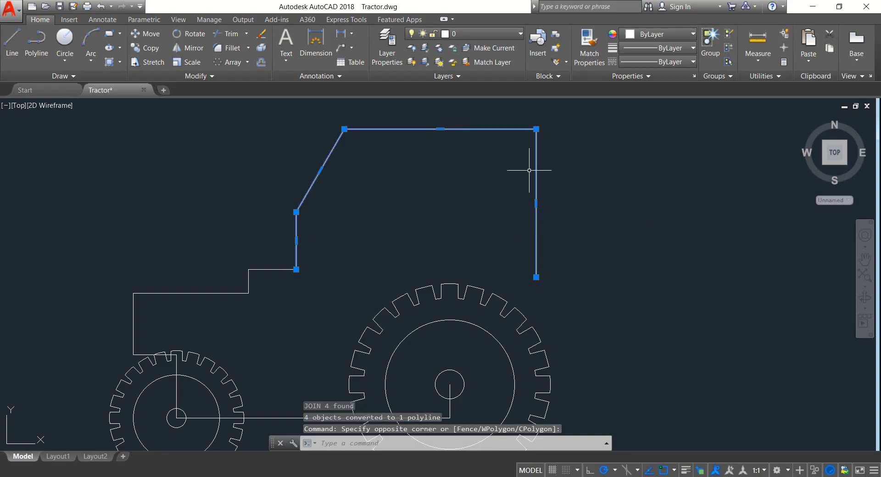
click(261, 62)
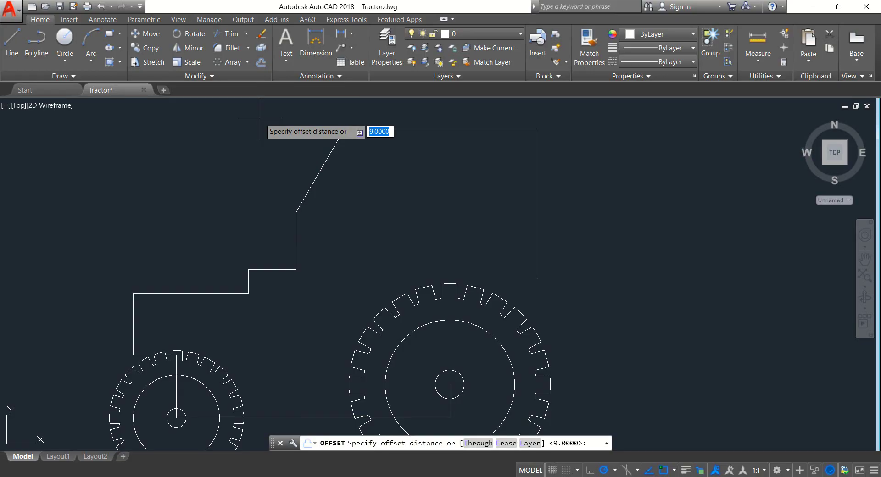
text(10)
key(Return)
click(260, 118)
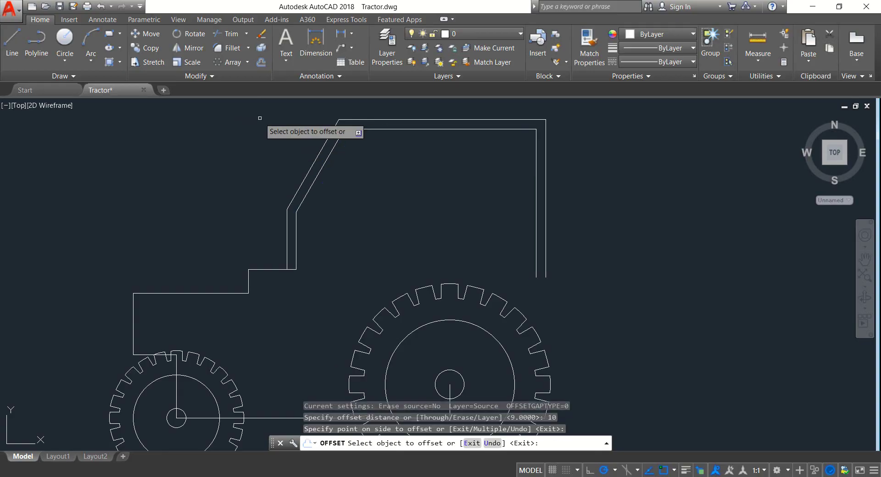
key(Return)
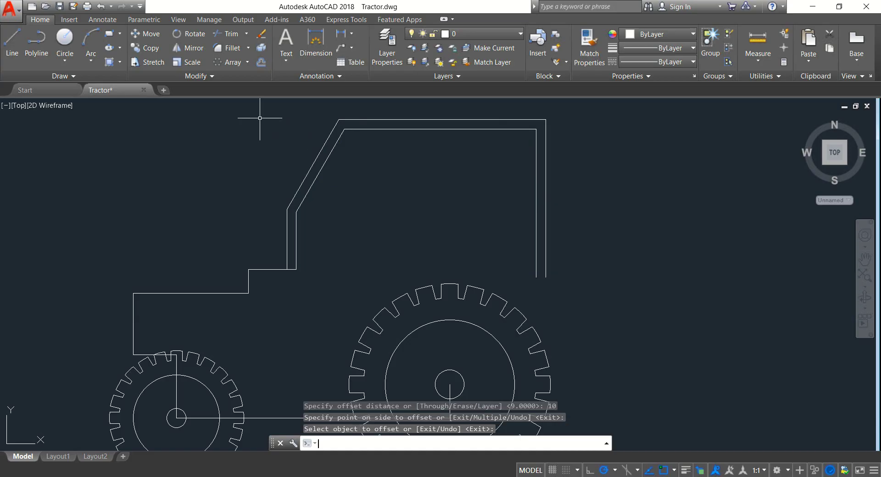
Draw a line from the lower end of the outer rear cab edge, 10 units right and 64 units down.
click(12, 43)
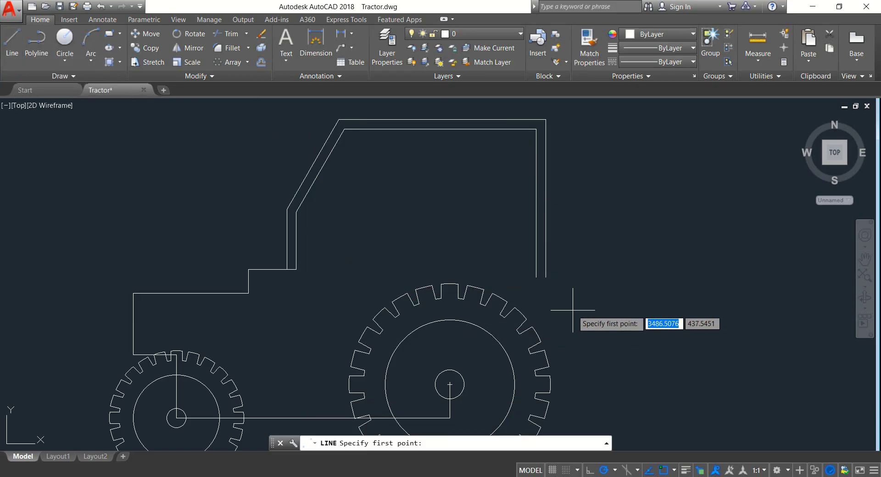
click(545, 277)
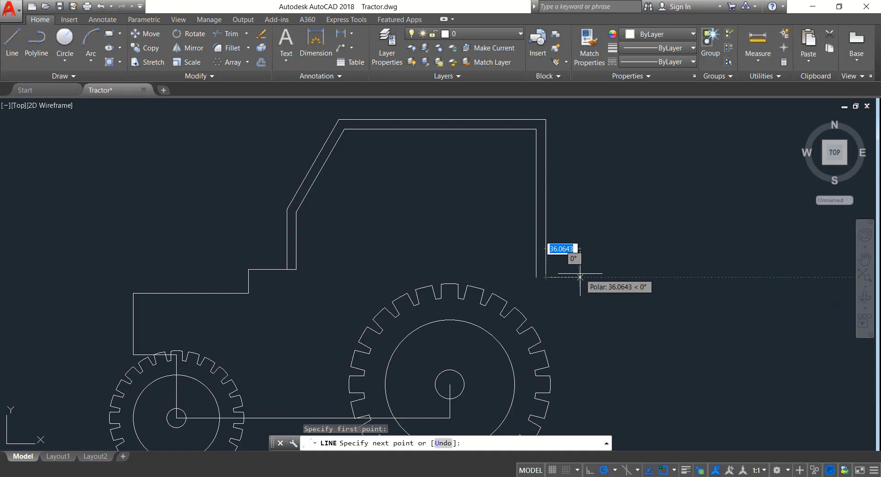
text(1)
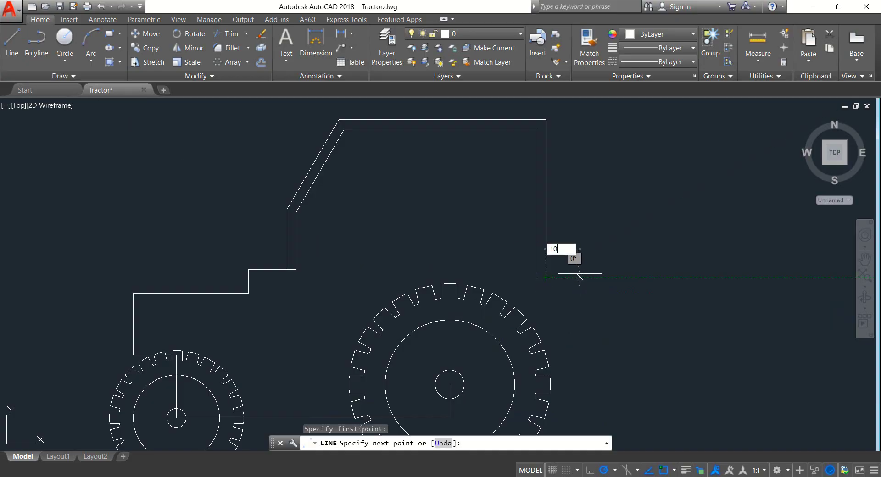
text(0)
key(Return)
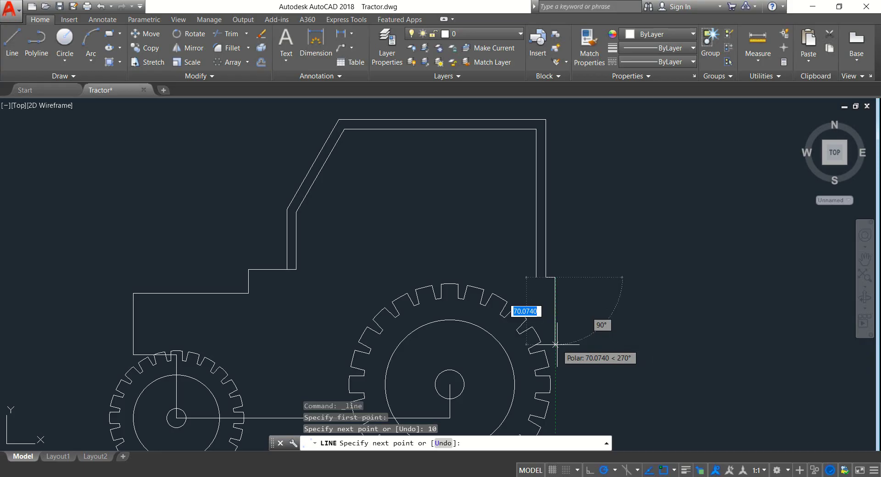
text(64)
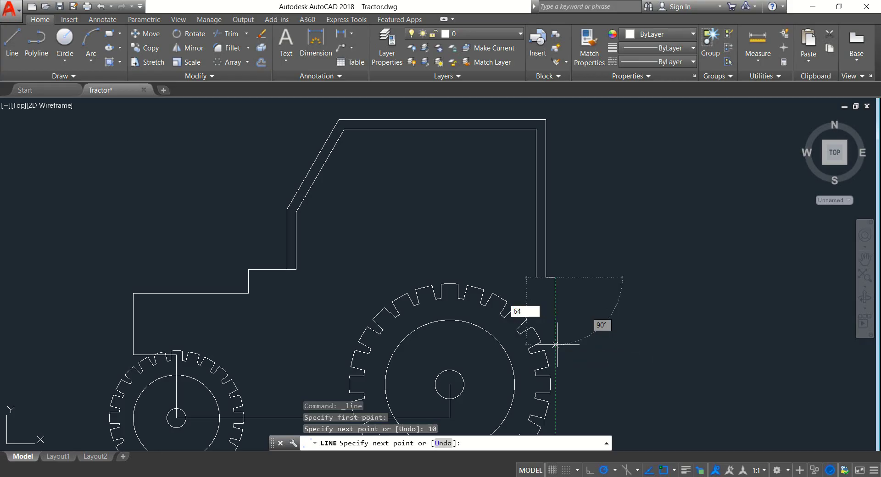
key(Return)
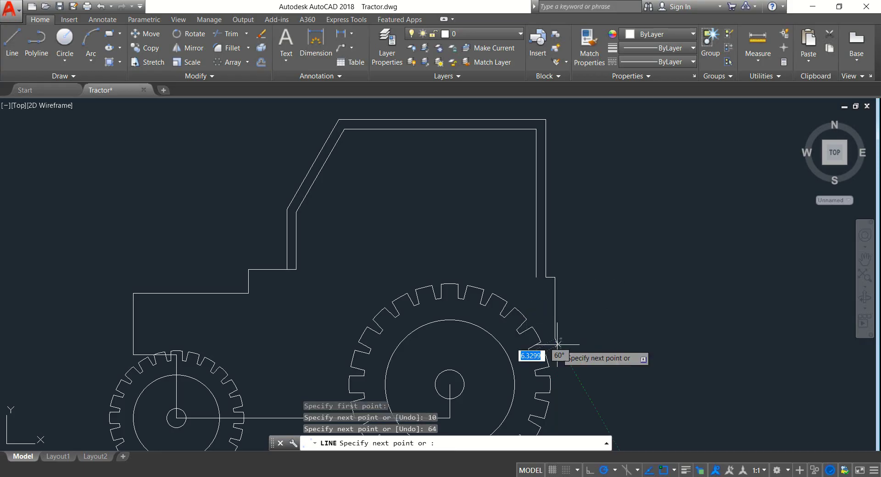
key(Return)
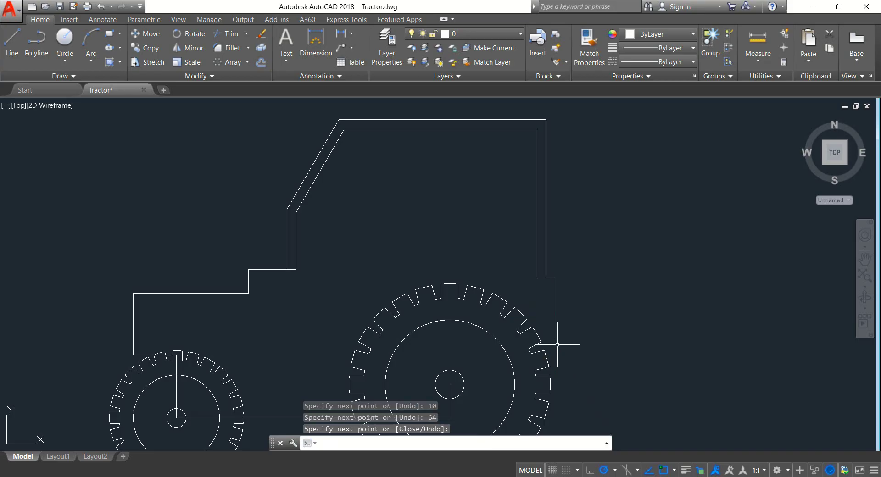
Start the seat outline at the inner rear cab edge's lower end with segments 20 units left, 100 units up and 10 units left.
click(12, 42)
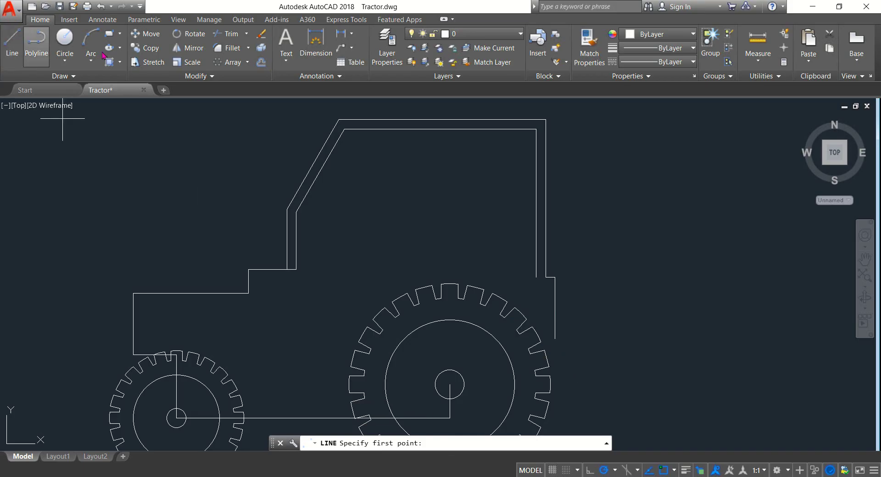
click(536, 276)
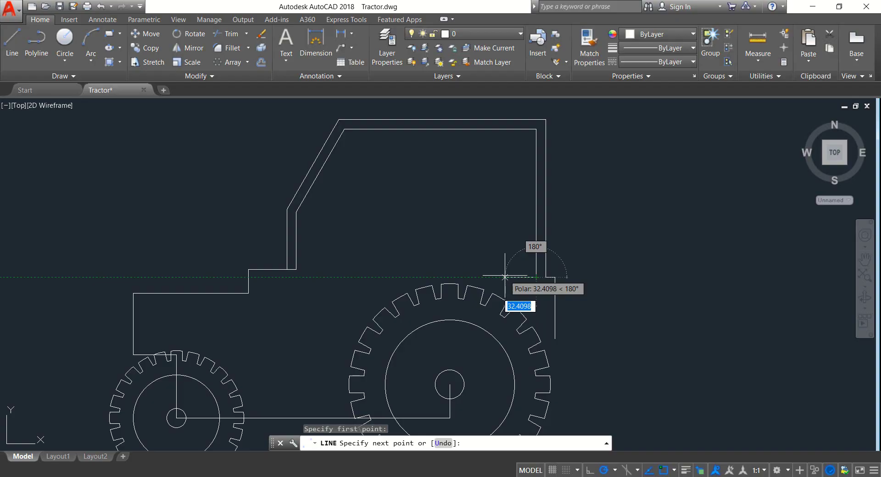
text(20)
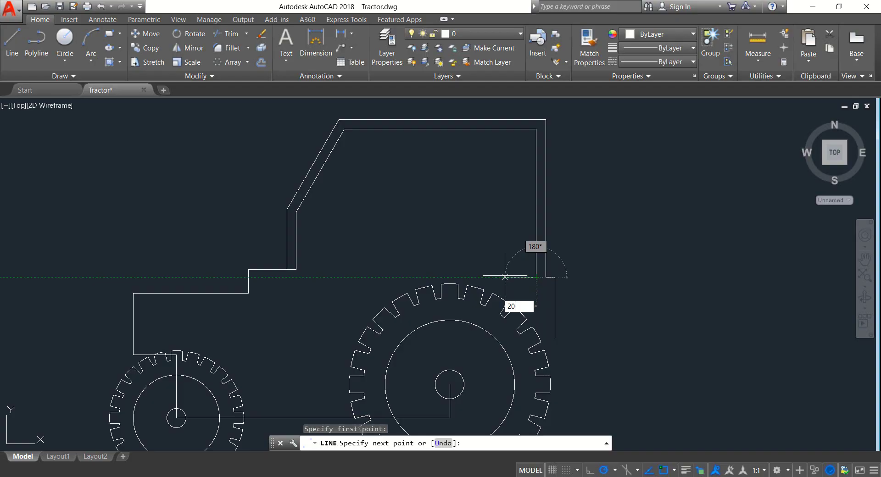
key(Return)
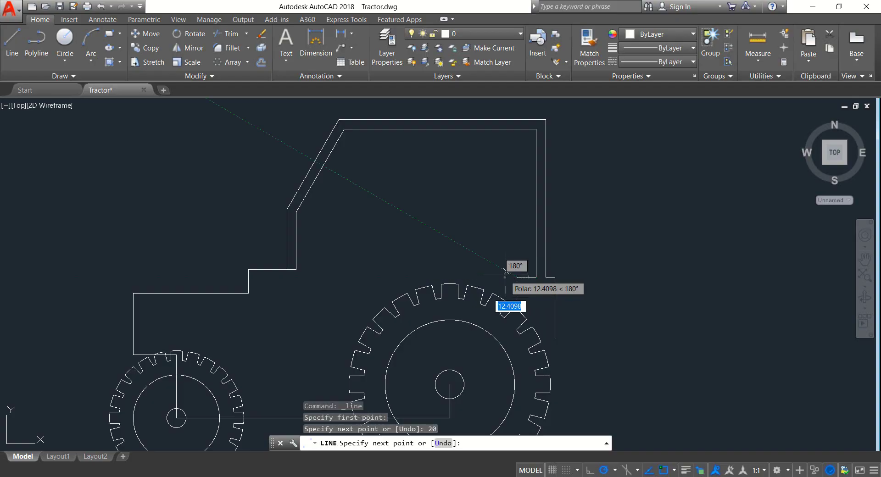
text(1)
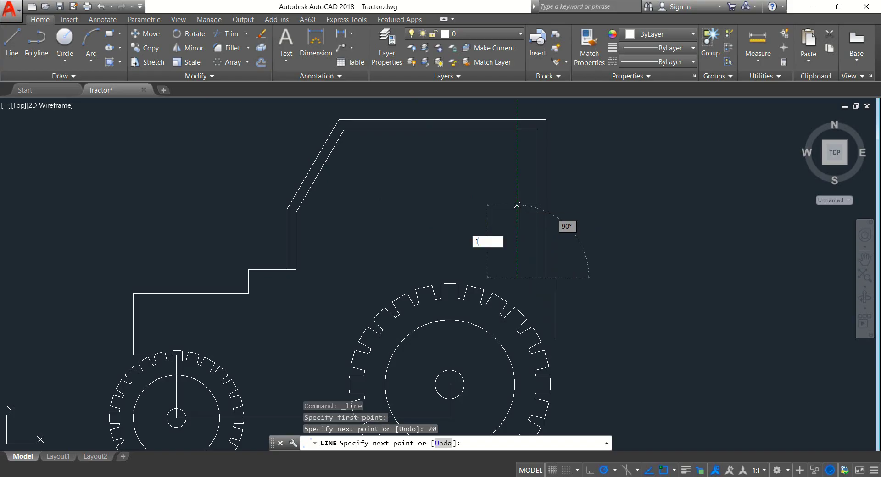
text(00)
key(Return)
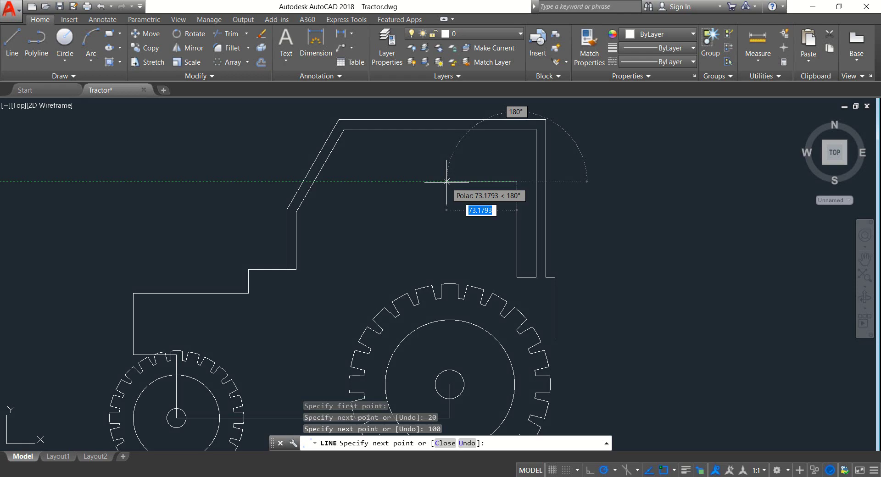
text(10)
key(Return)
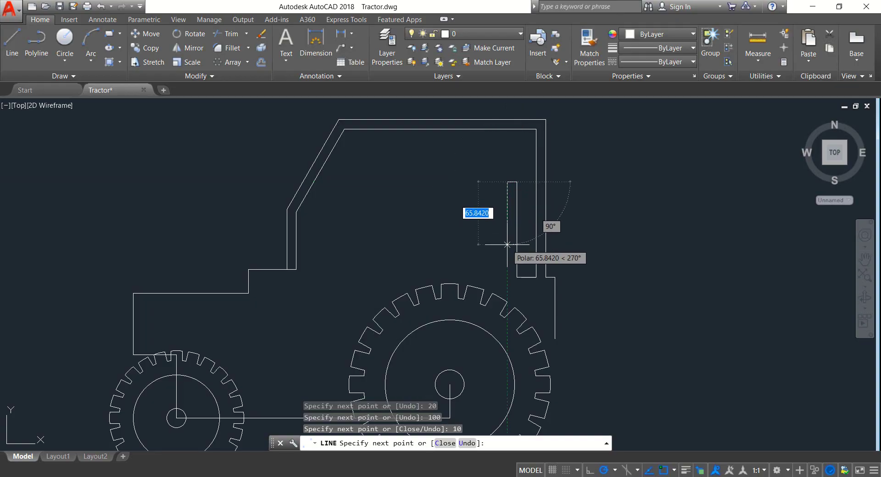
Complete the seat outline with segments 80 units down, 120 left and 20 down, and a line back to the backrest's lower corner.
text(80)
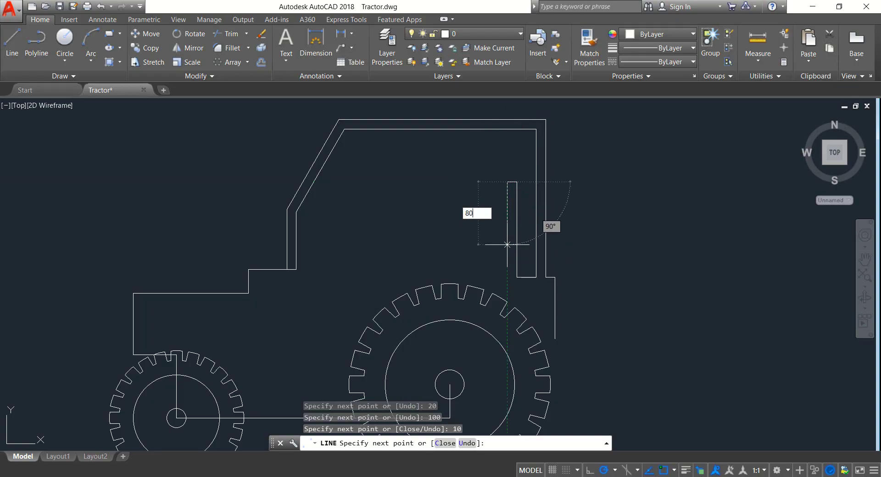
key(Return)
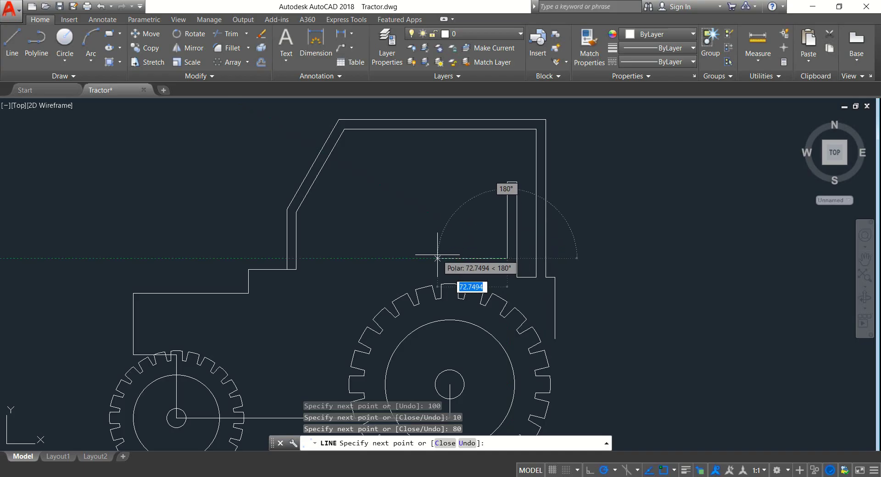
text(1)
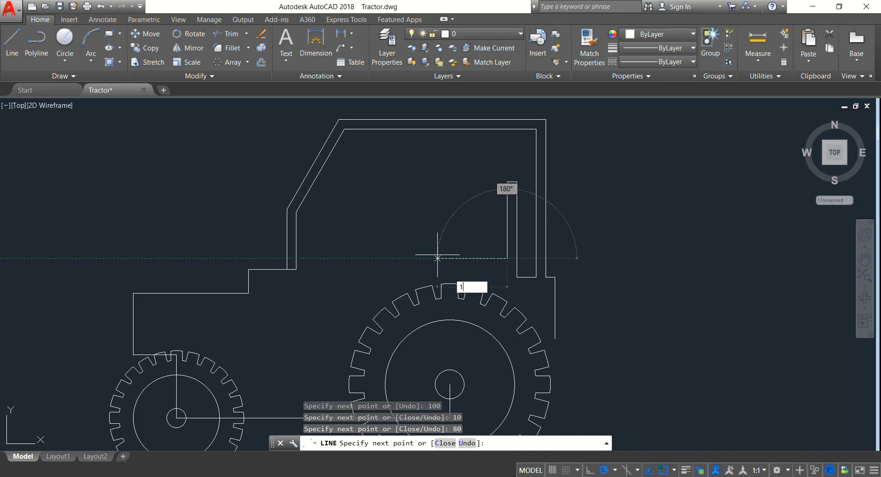
text(20)
key(Return)
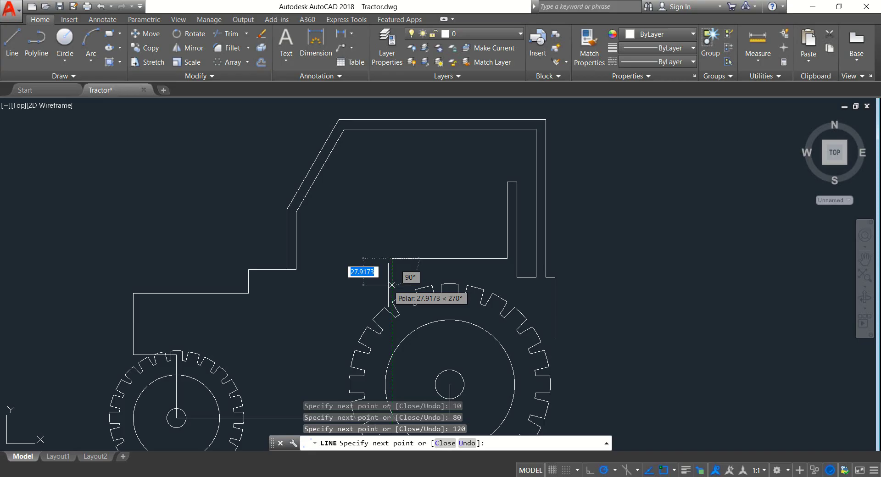
text(20)
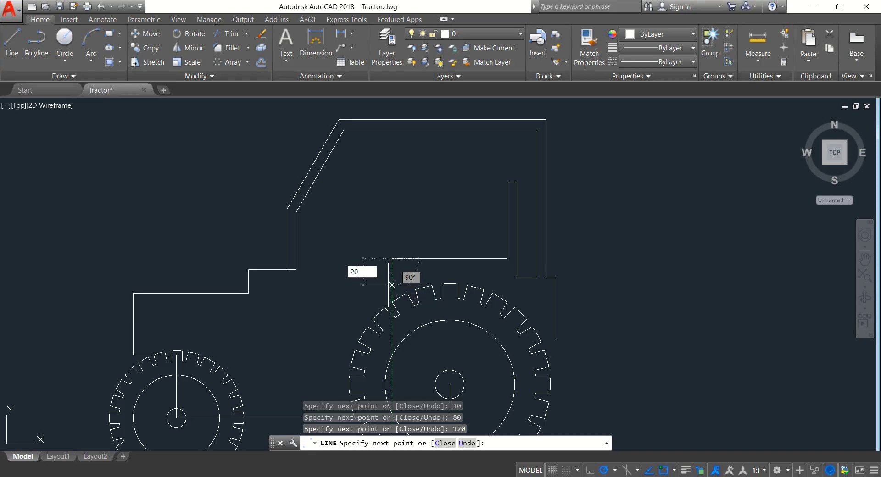
key(Return)
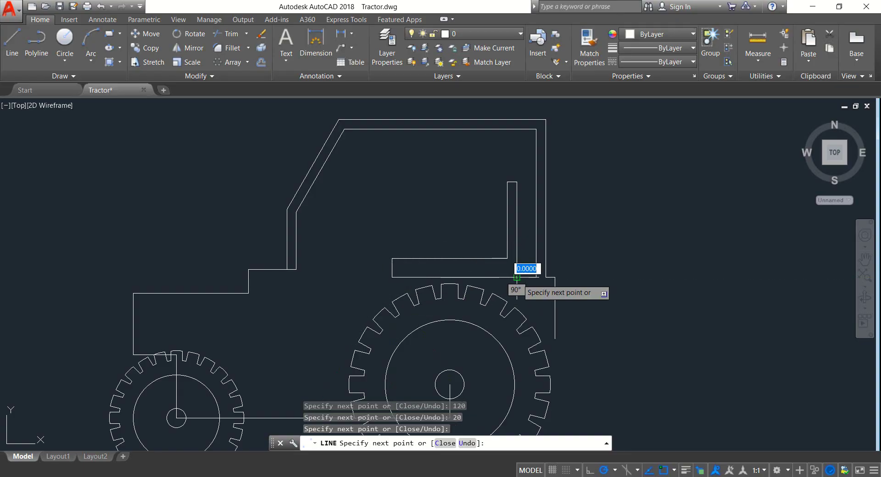
click(518, 278)
key(Return)
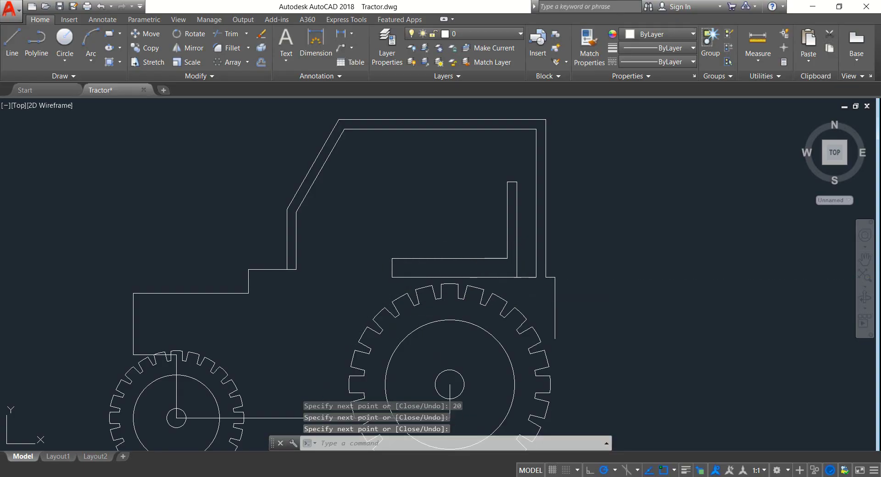
Draw a circle of radius 120 centred on the rear wheel's hub.
middle_drag(466, 352, 472, 249)
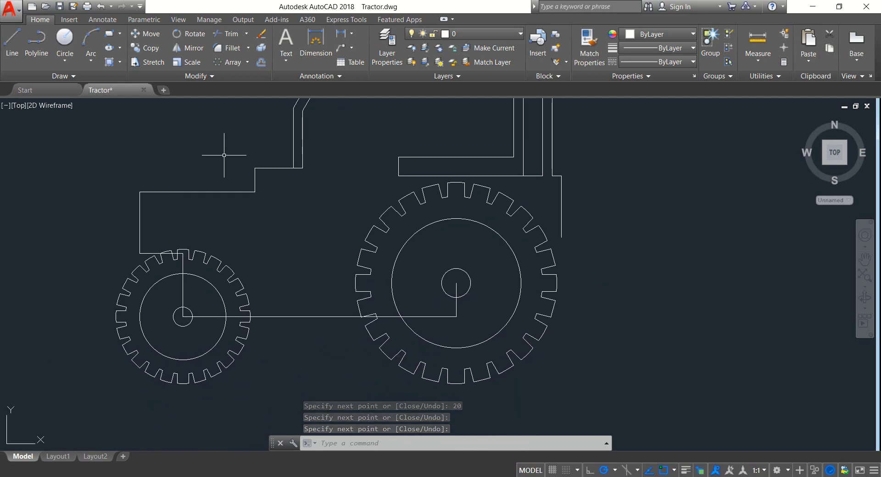
click(67, 38)
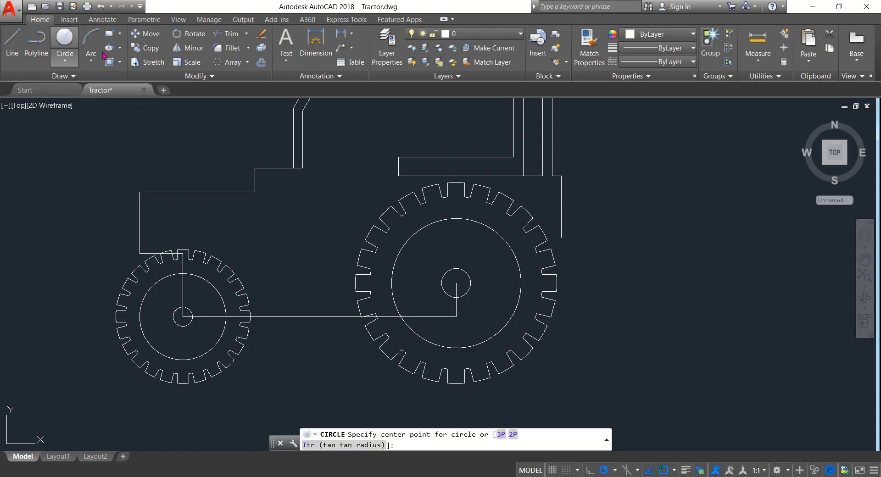
click(456, 284)
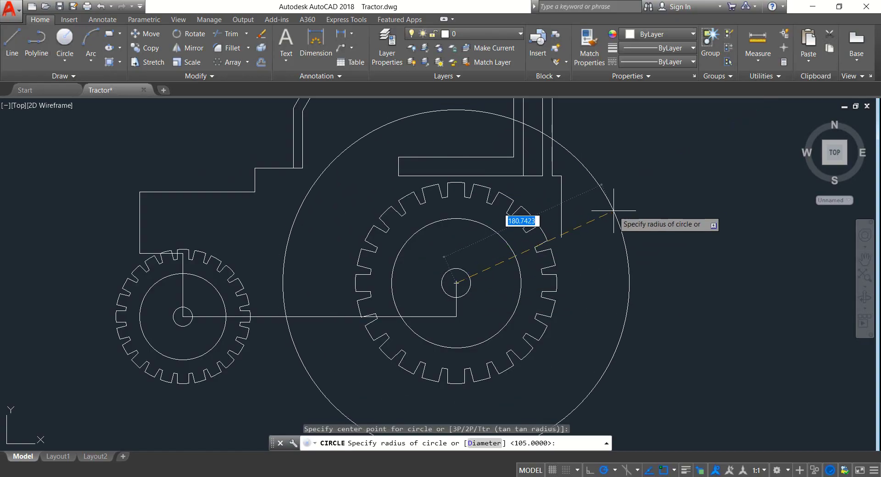
text(120)
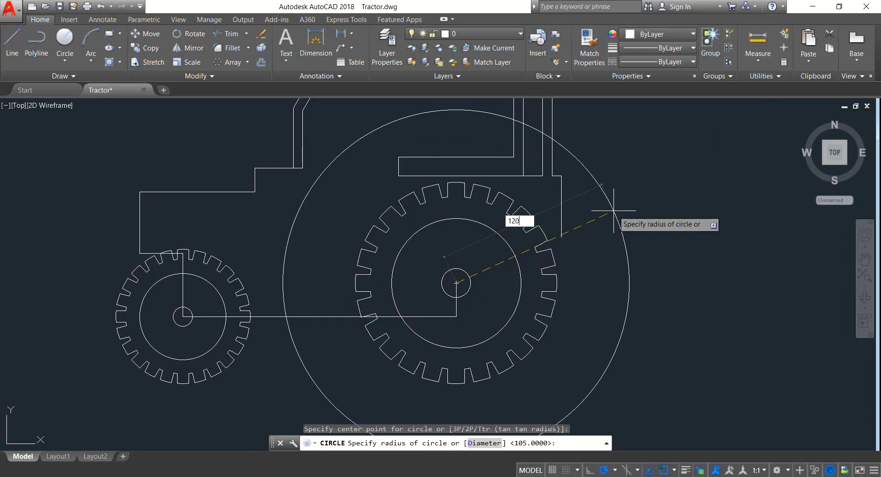
key(Return)
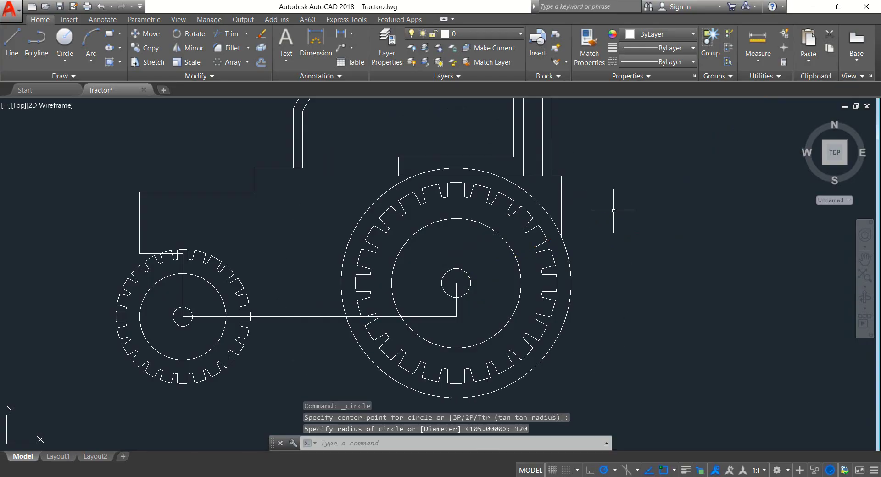
Trim the circle around the rear wheel below the chassis line and rear body edge, and above the seat's base line.
click(635, 389)
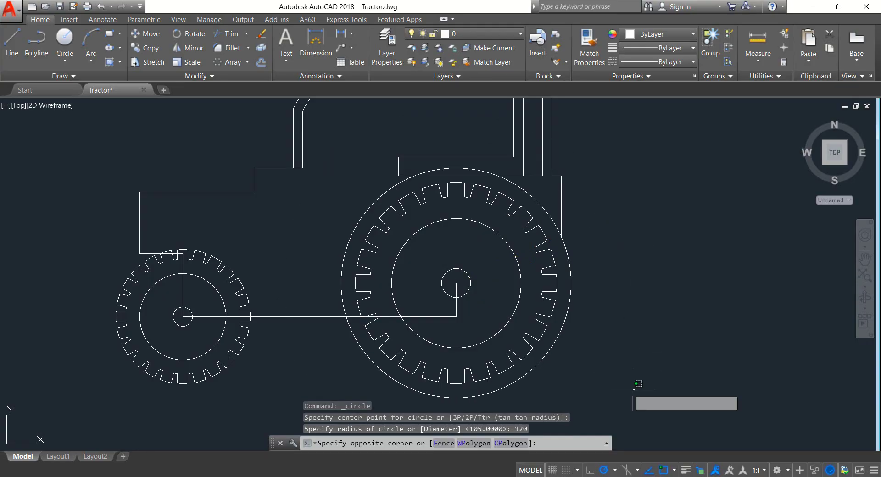
click(314, 139)
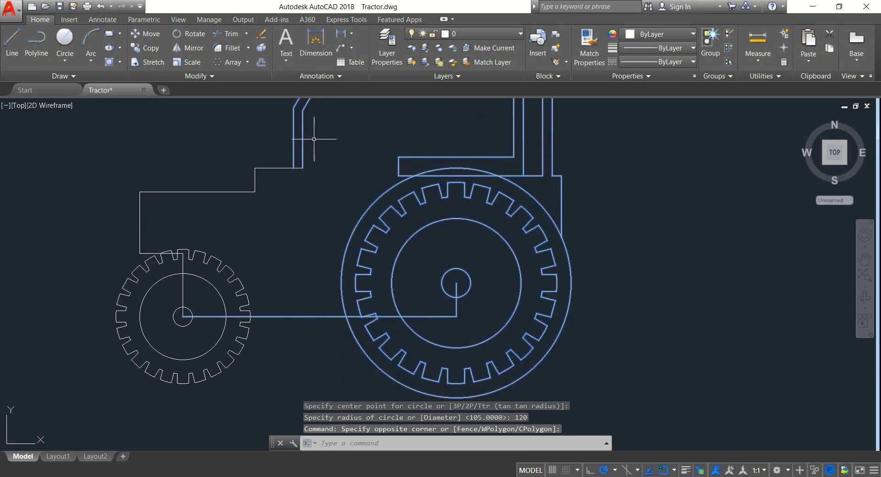
click(227, 33)
click(603, 312)
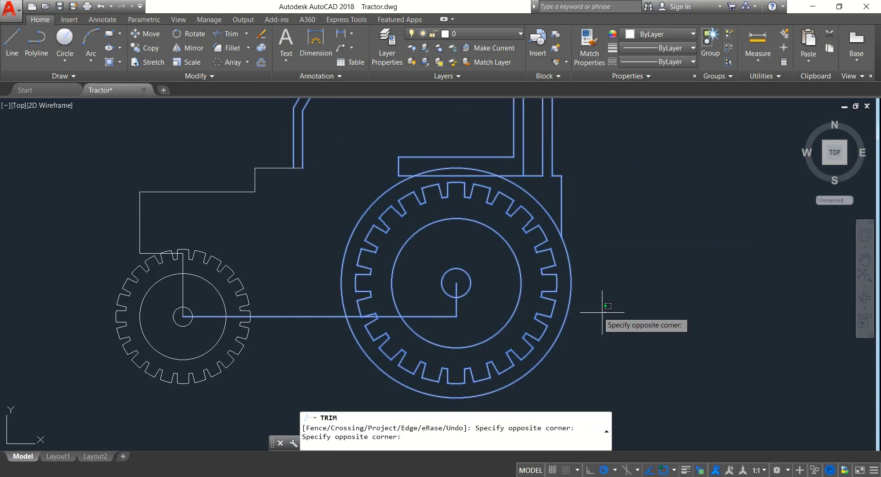
click(549, 269)
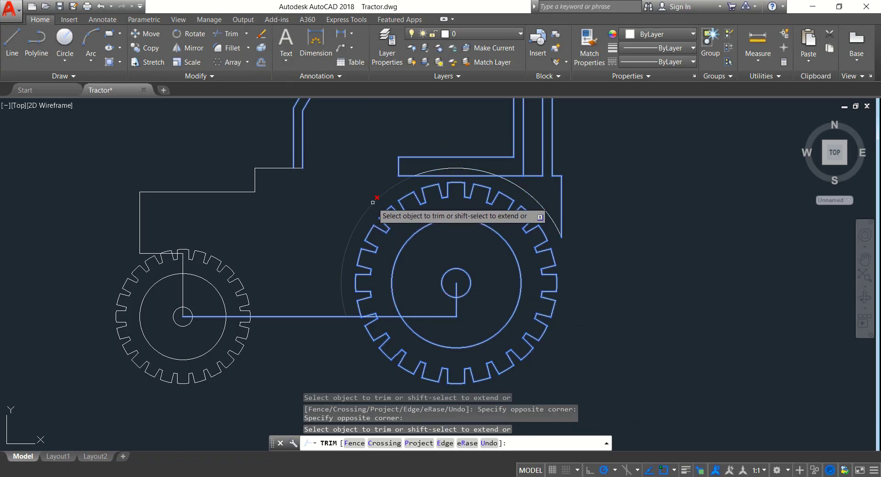
click(457, 162)
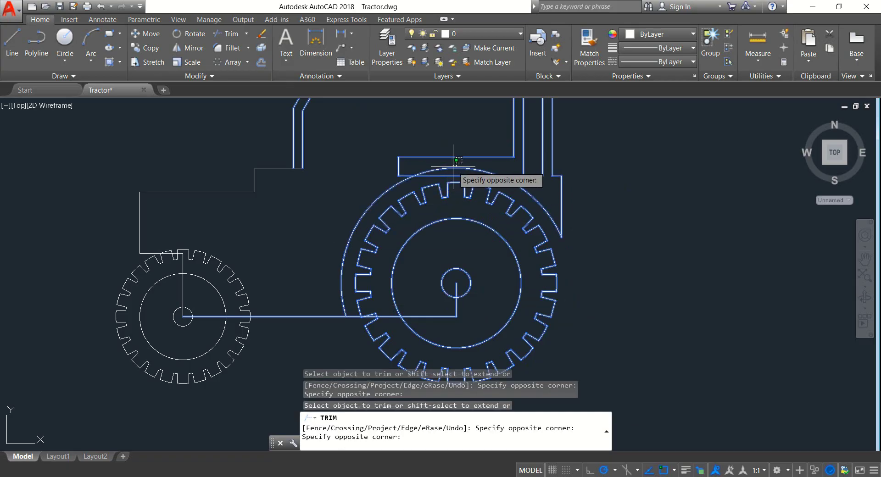
click(450, 168)
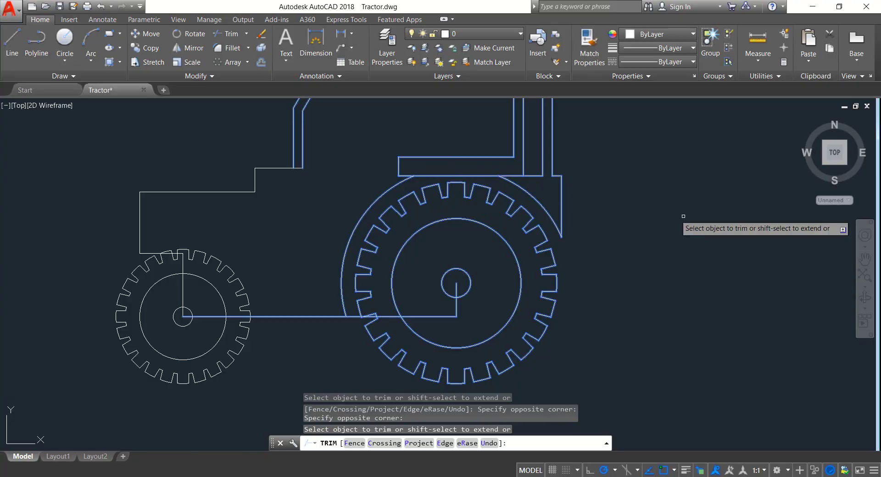
key(Return)
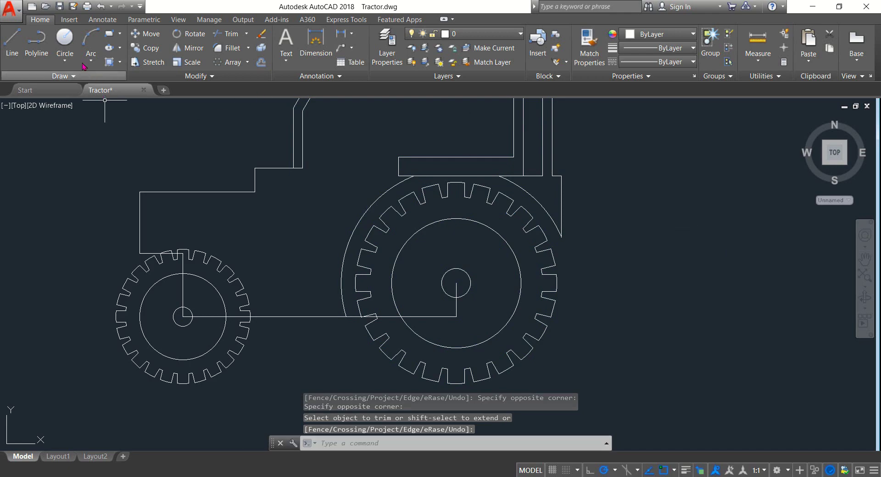
Draw a circle of radius 80 centred on the front wheel's hub.
click(64, 40)
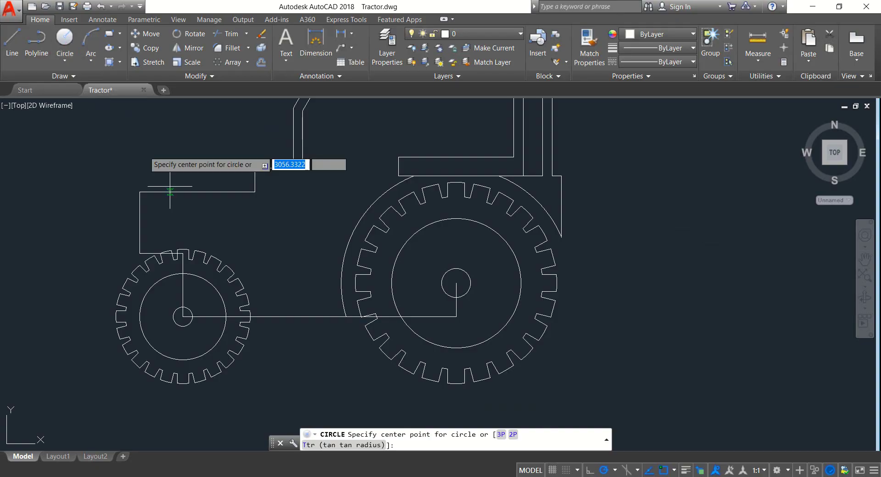
click(190, 316)
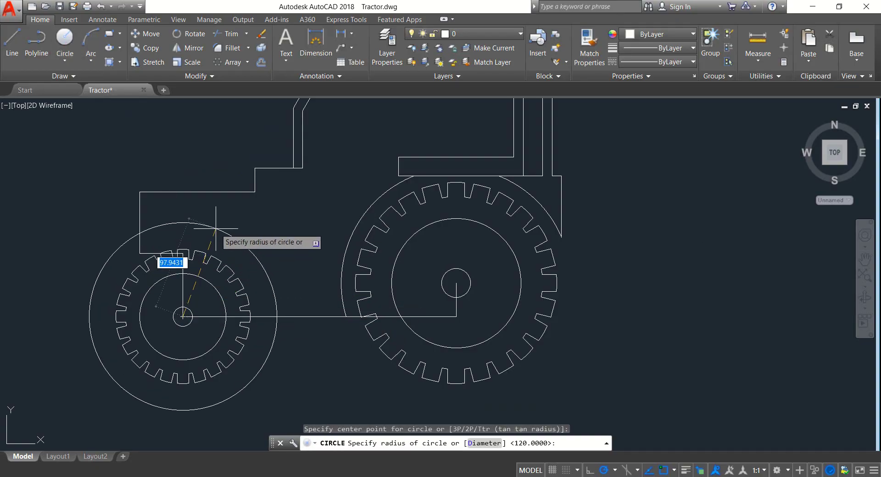
text(80)
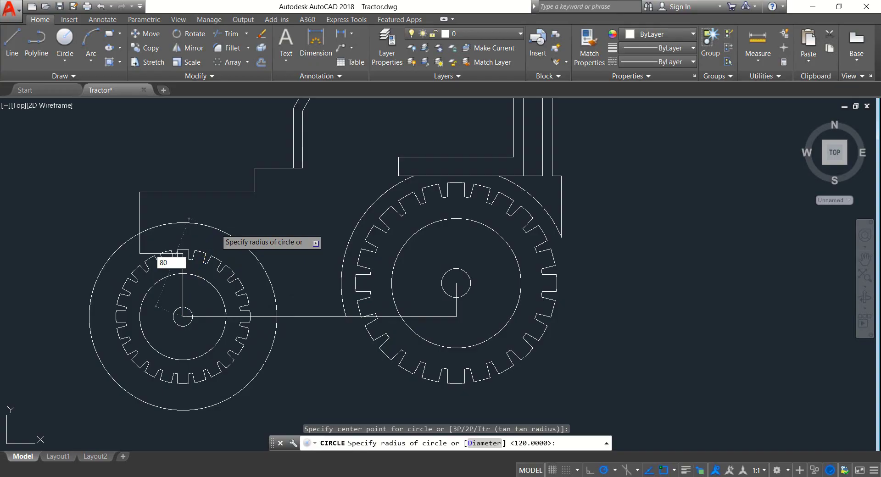
key(Return)
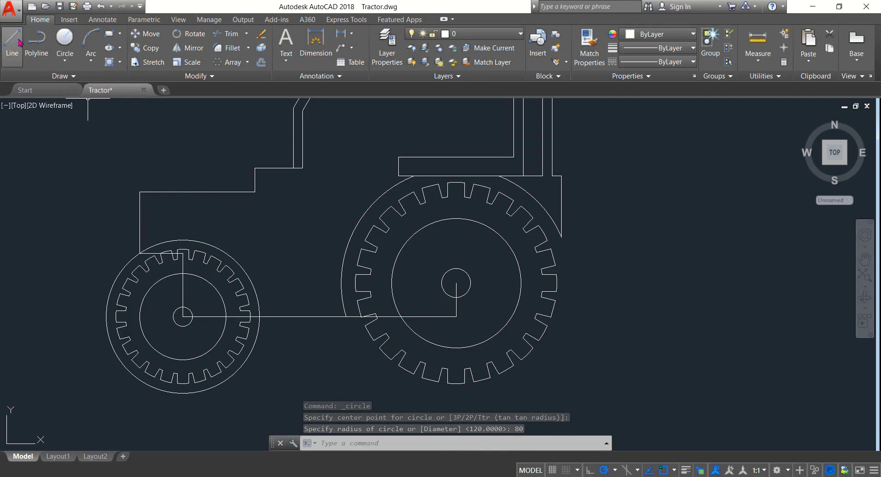
Offset the horizontal line between the two wheels upward by 20 units.
click(315, 339)
click(287, 298)
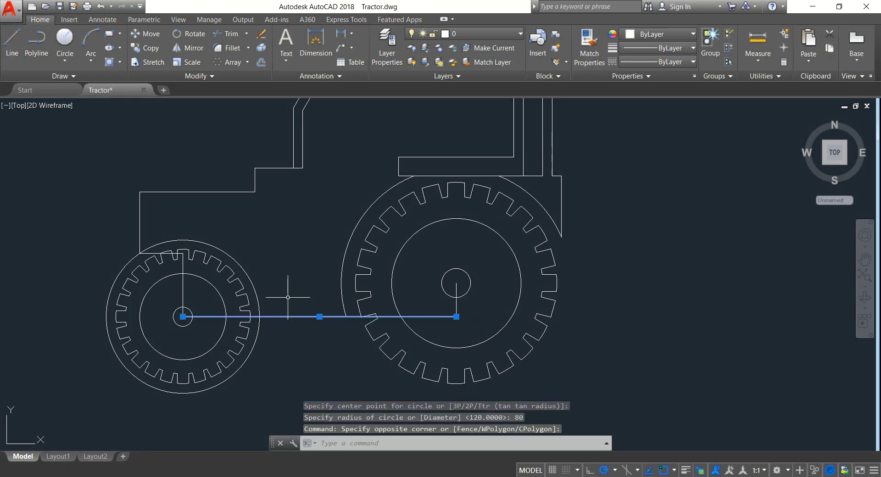
click(261, 62)
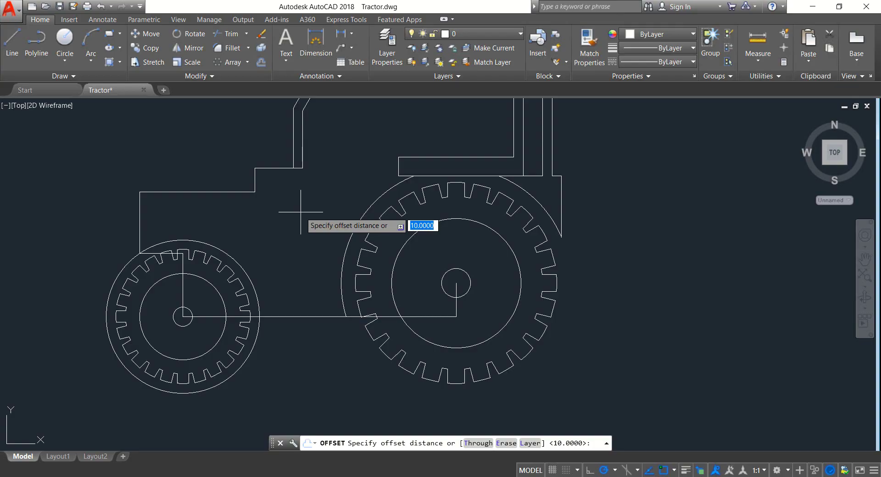
text(20)
key(Return)
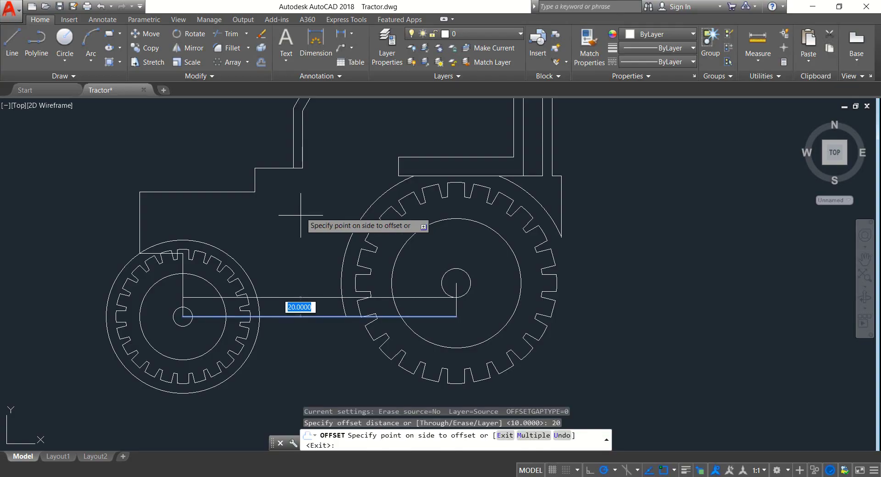
click(303, 292)
key(Return)
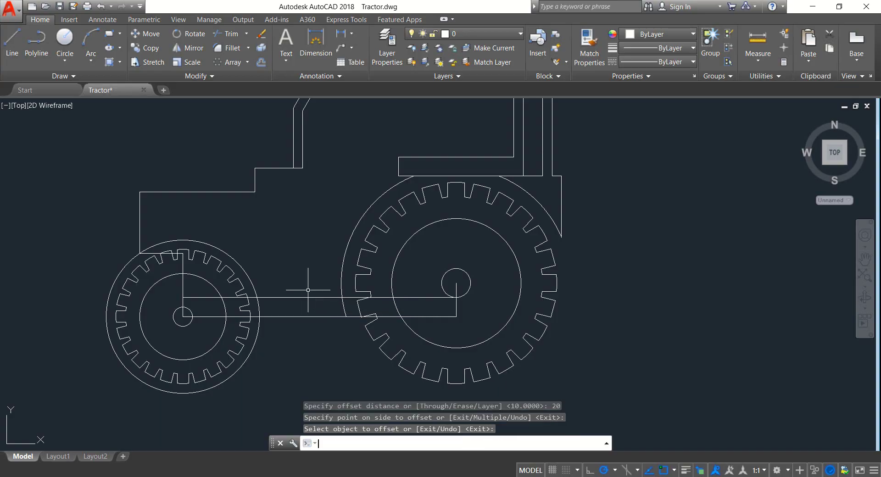
Start a body outline where the upper chassis line crosses the front wheel's outer circle, with segments 37.54 units right and 60 up.
click(12, 39)
scroll(278, 317, up, 4)
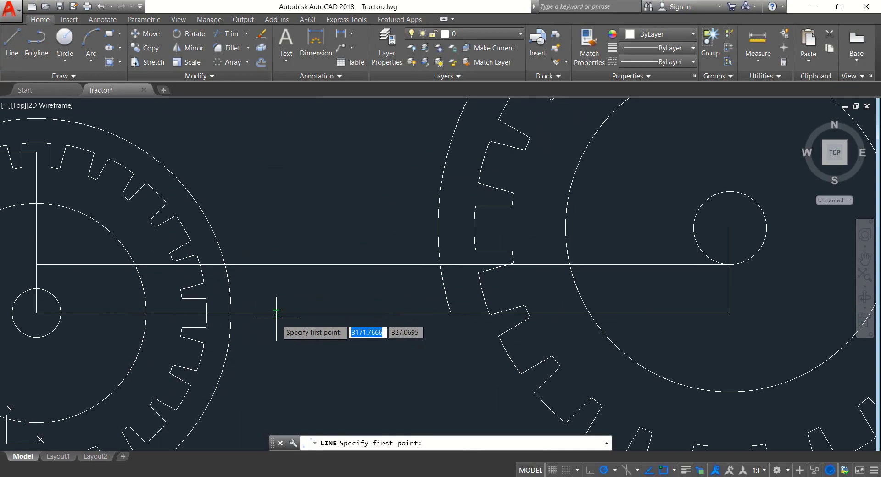
click(225, 265)
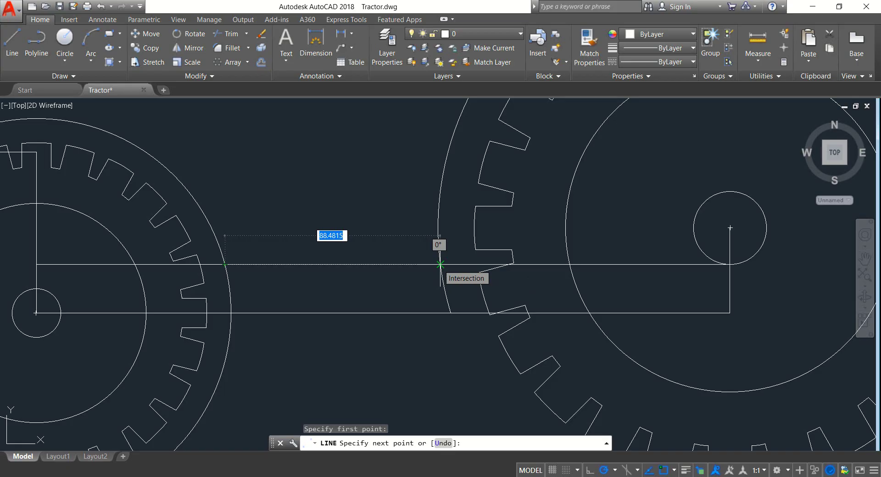
text(37.)
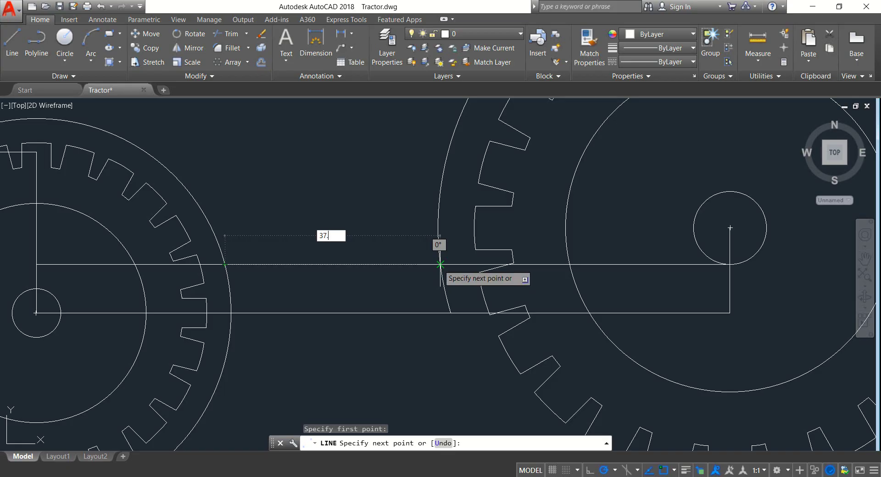
text(54)
key(Return)
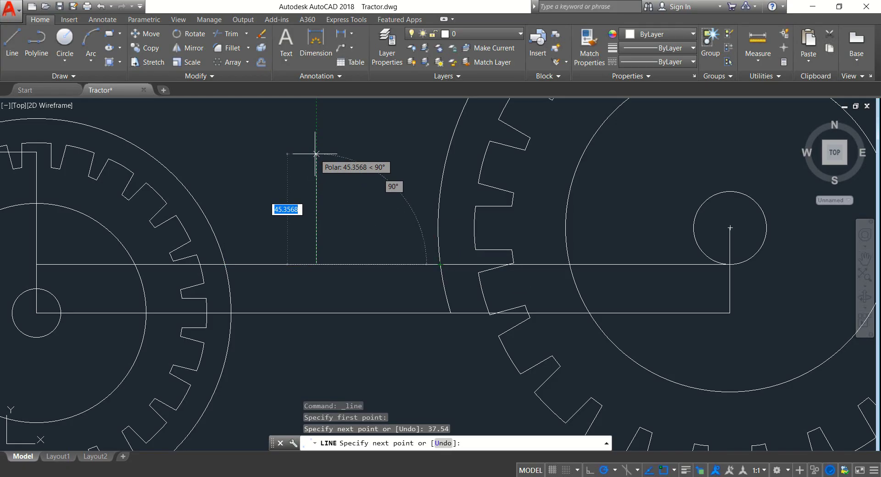
text(60)
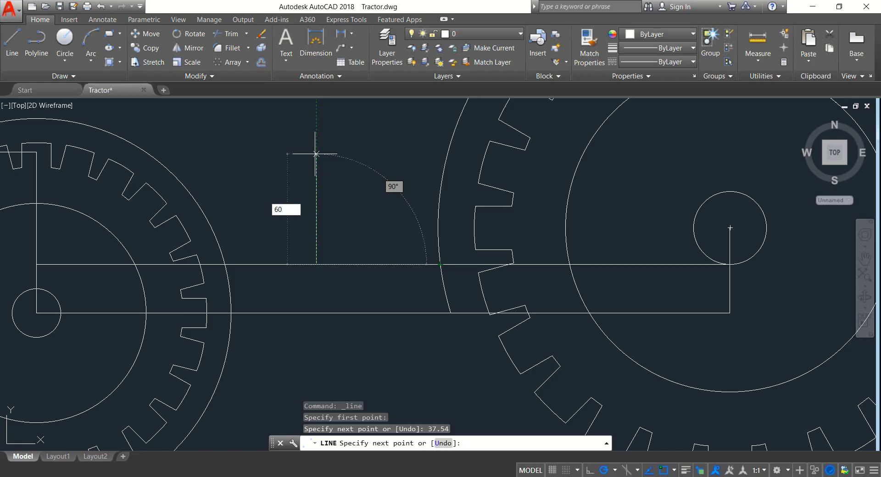
key(Return)
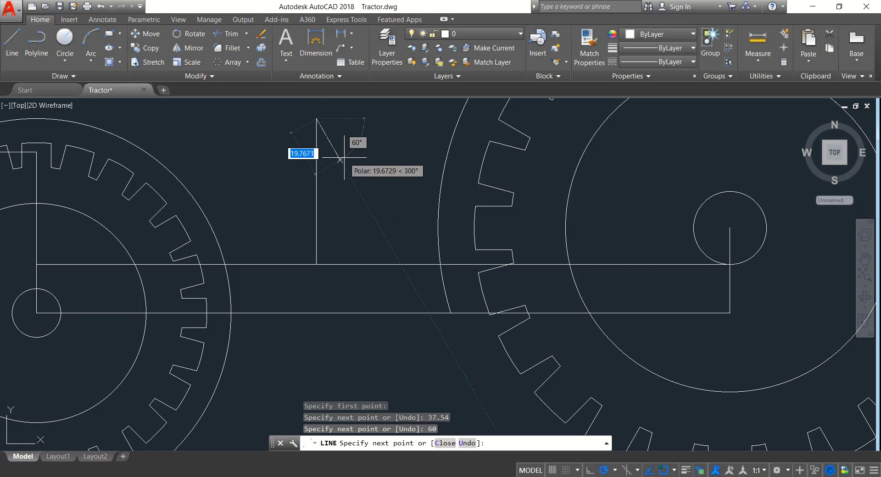
Complete the body outline with segments 25 units right and 75 up, and a line back to the inner front cab edge's lower end.
mouse_move(327, 159)
middle_down()
mouse_move(341, 238)
mouse_move(336, 272)
middle_up()
scroll(336, 273, down, 2)
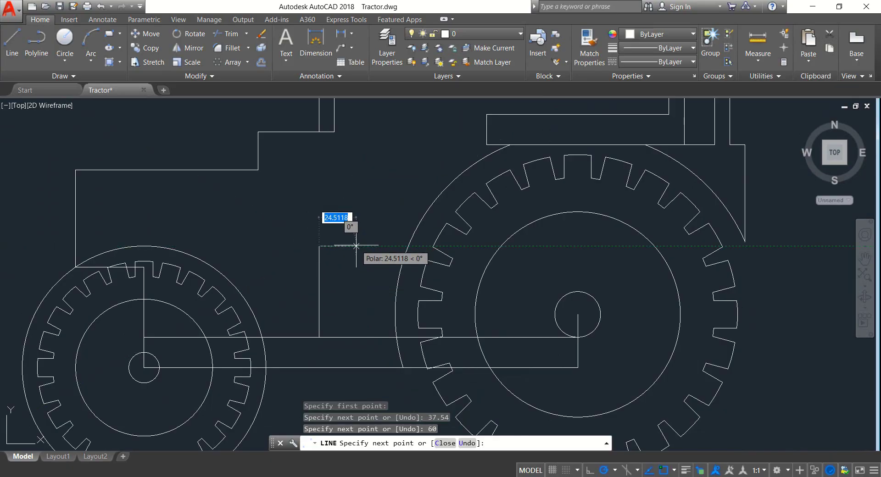
text(25)
key(Return)
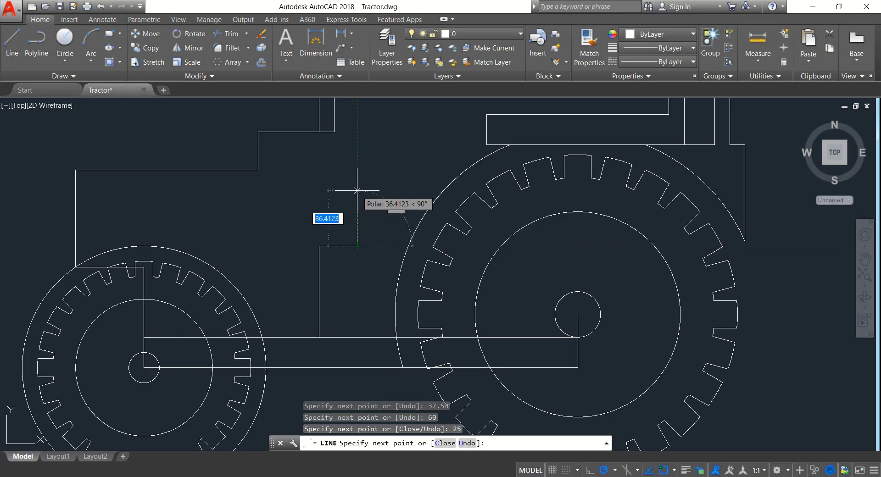
text(75)
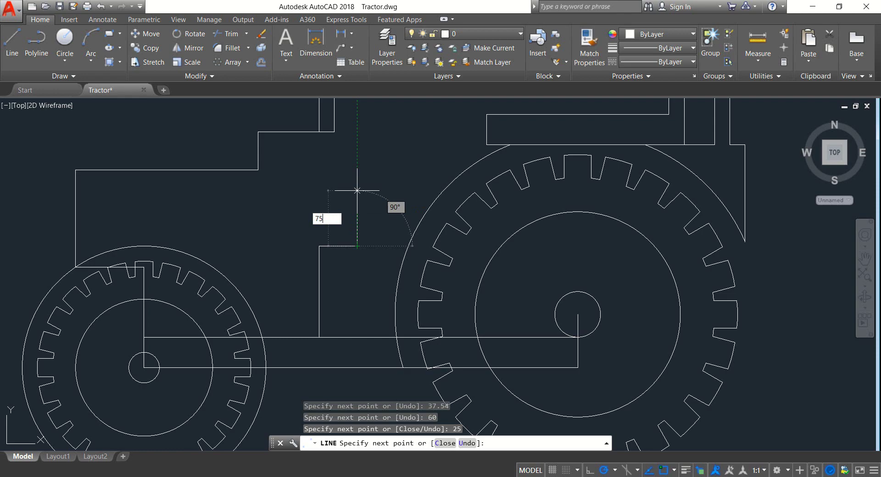
key(Return)
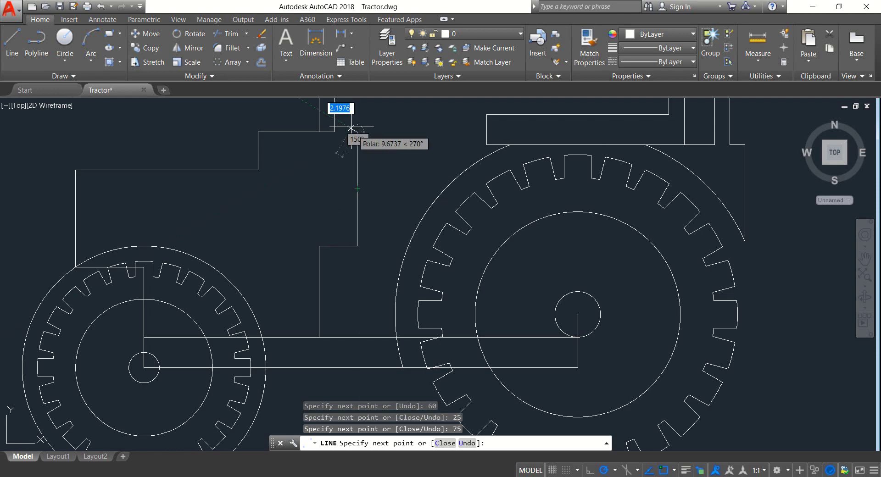
click(334, 132)
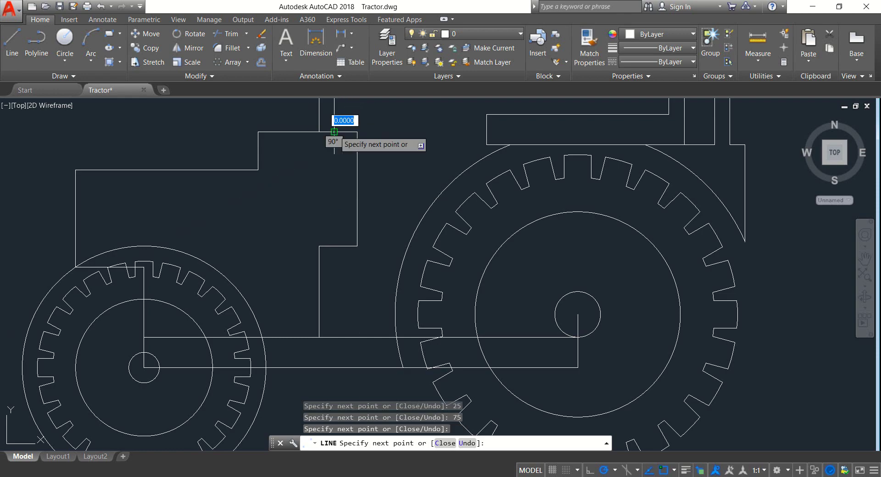
key(Return)
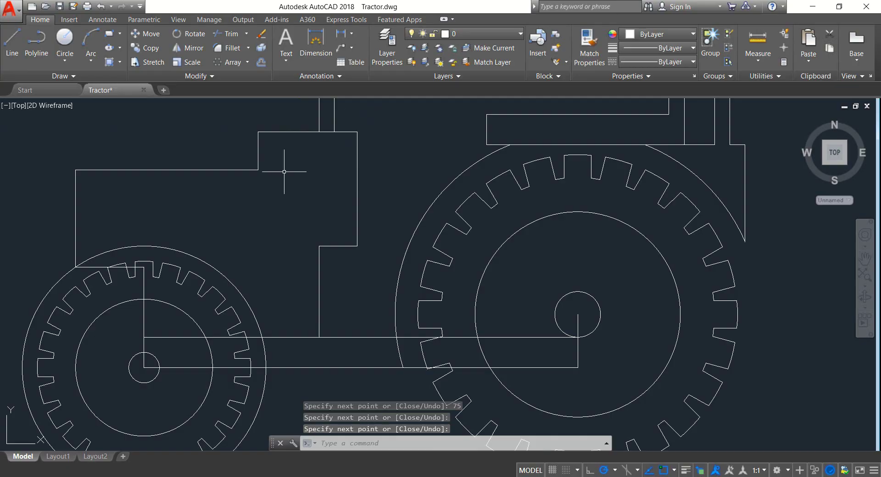
Draw a steering column line 120 units long at 60° from the midpoint of the body's rear upper vertical edge.
click(11, 42)
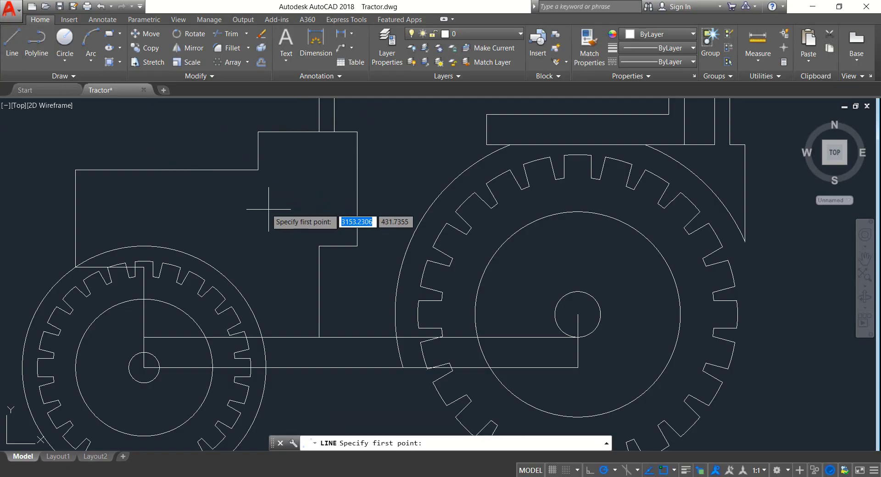
click(357, 188)
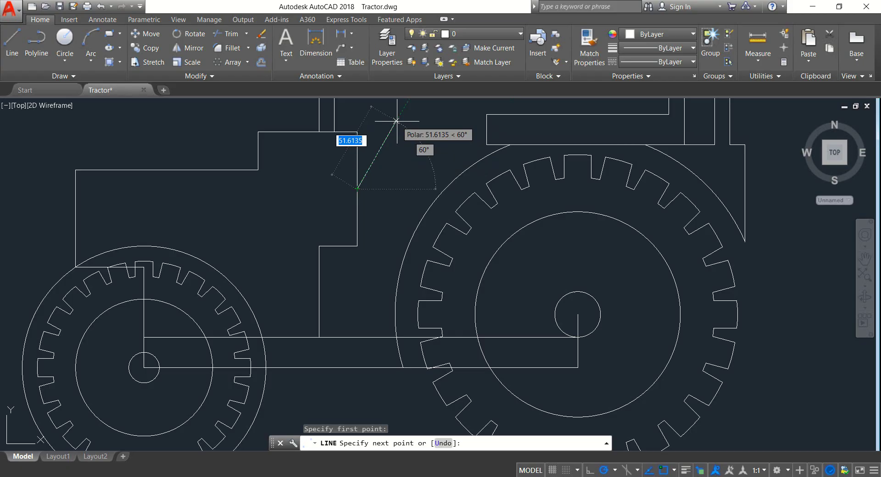
text(120)
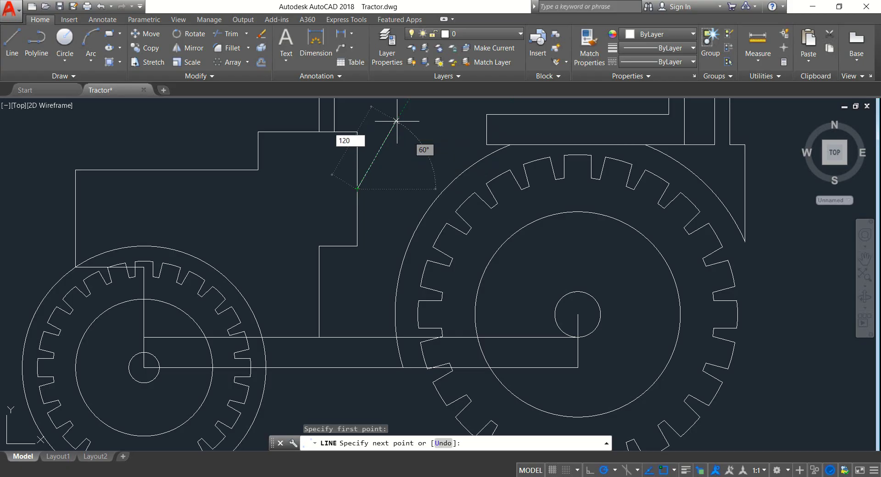
key(Return)
scroll(397, 120, down, 2)
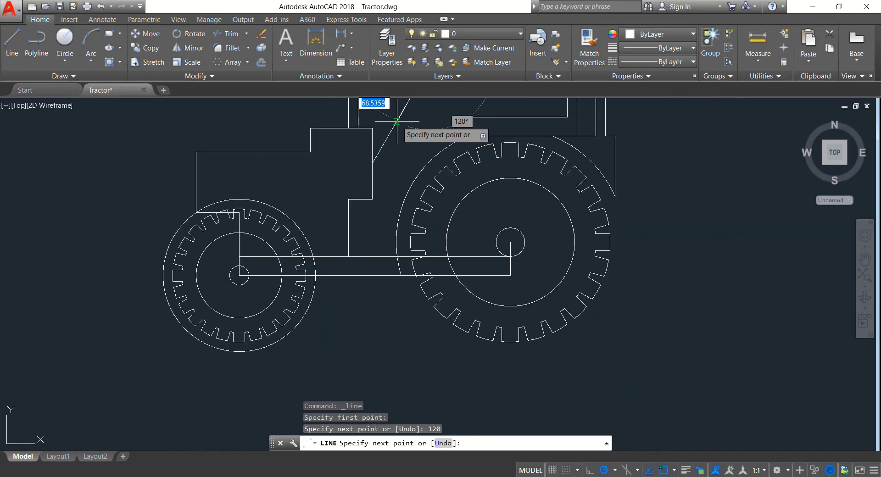
middle_drag(397, 120, 347, 248)
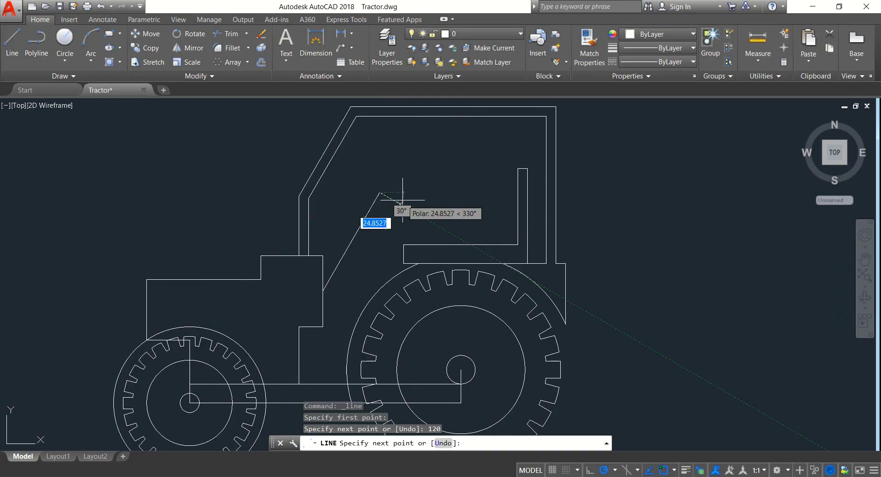
Continue into a tilted steering wheel outline with segments 30 at 330°, 10 at 60°, 60 at 150°, 10 at 240°, and back to the column's top.
text(30)
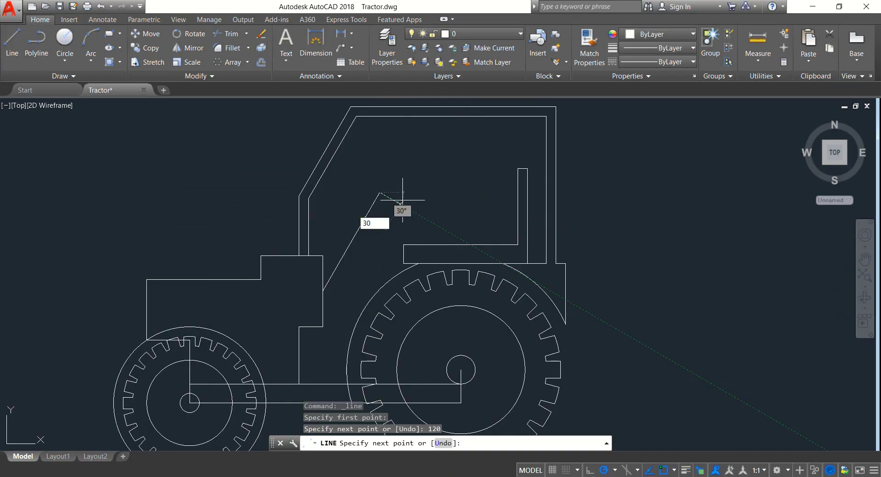
key(Return)
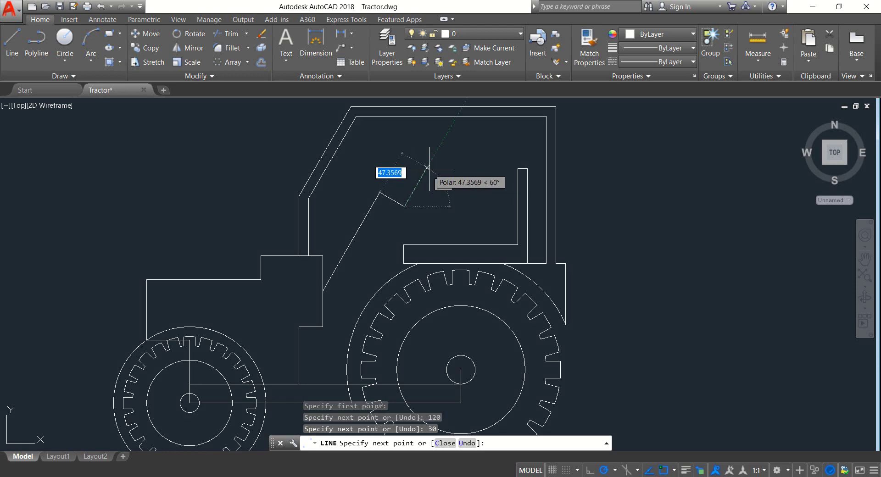
text(1)
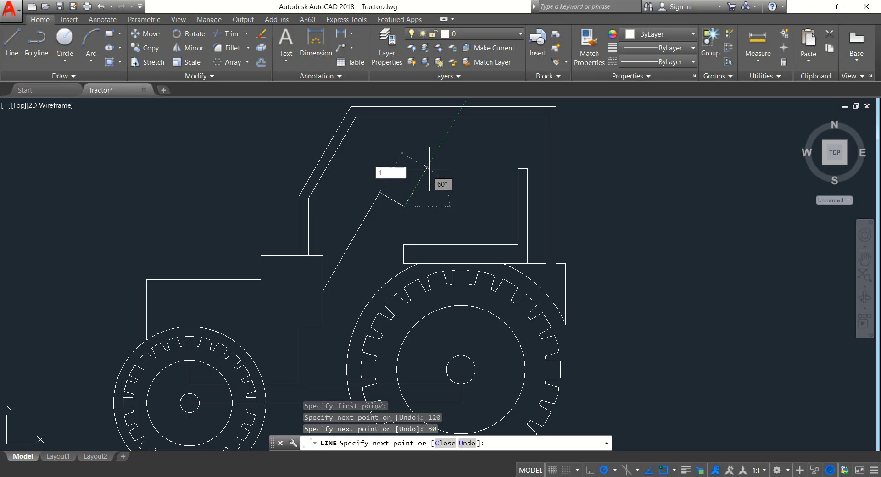
text(0)
key(Return)
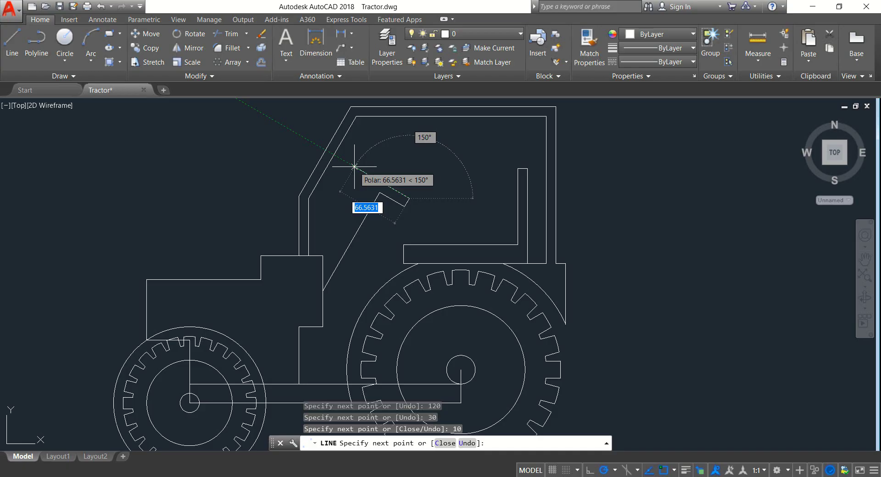
text(60)
key(Return)
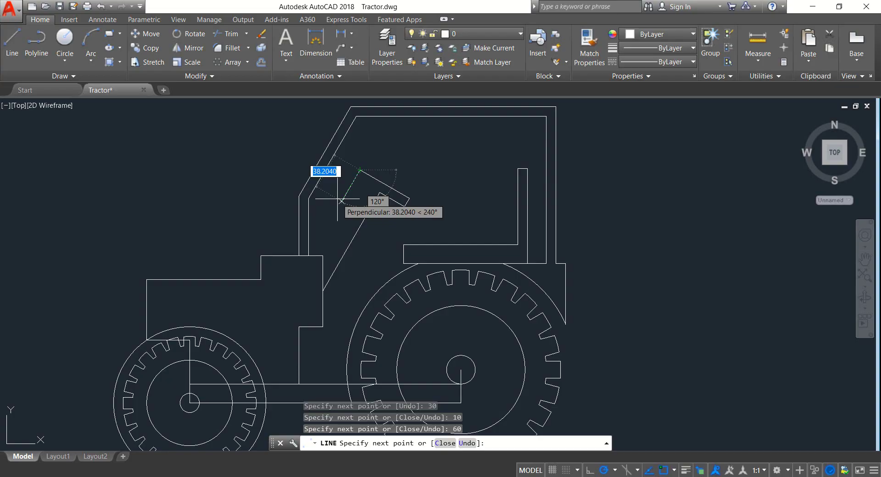
text(10)
key(Return)
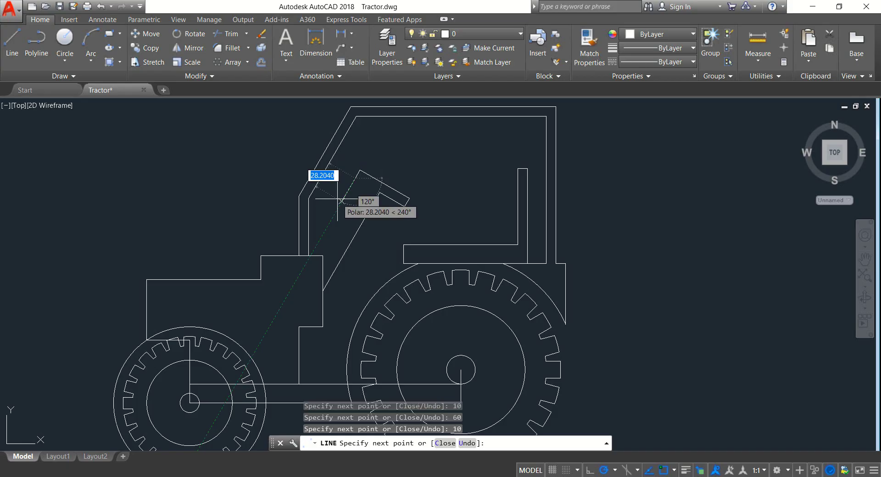
click(380, 193)
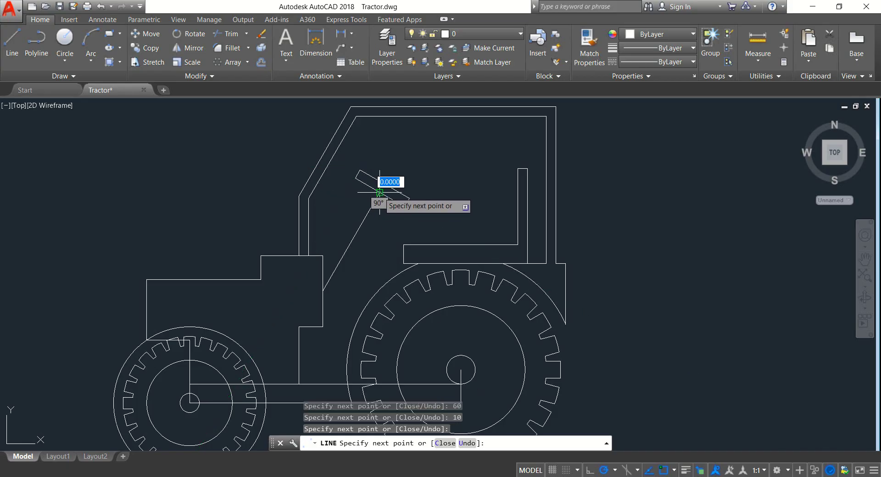
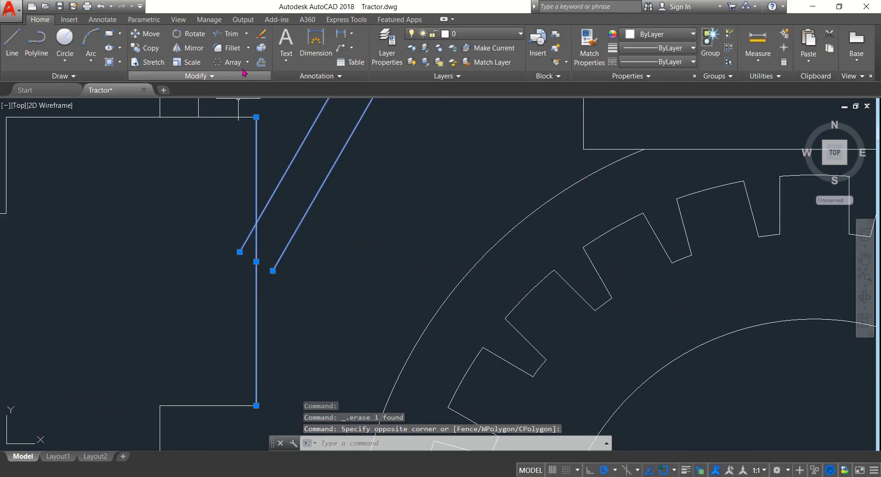
Extend the rear steering column line to the body's rear vertical edge and trim the other column line's overshoot past that edge.
click(243, 76)
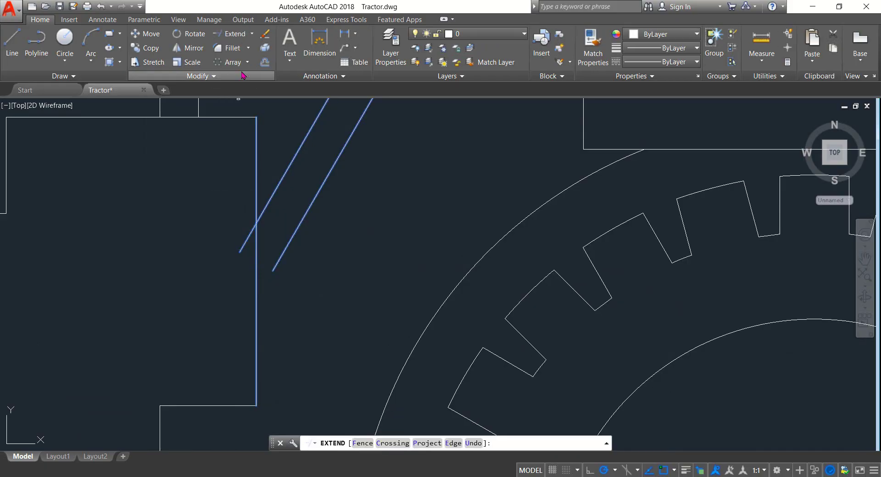
click(318, 190)
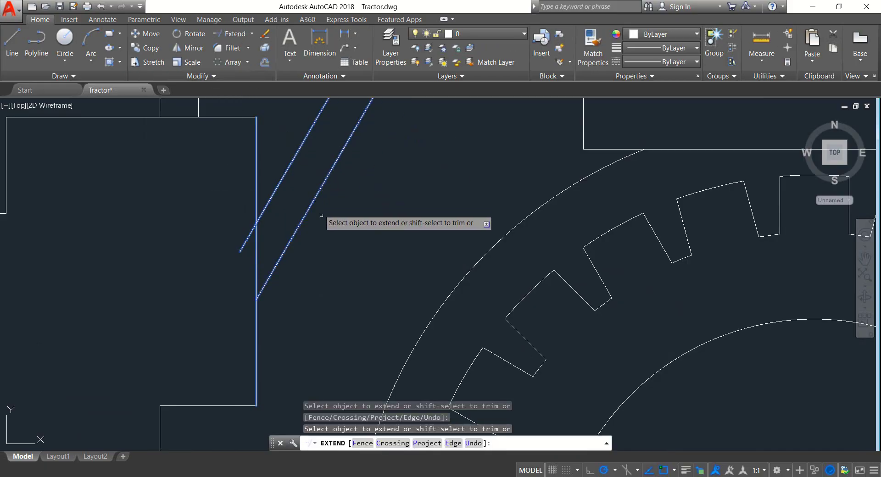
key(Return)
click(327, 356)
click(219, 209)
click(252, 33)
click(231, 47)
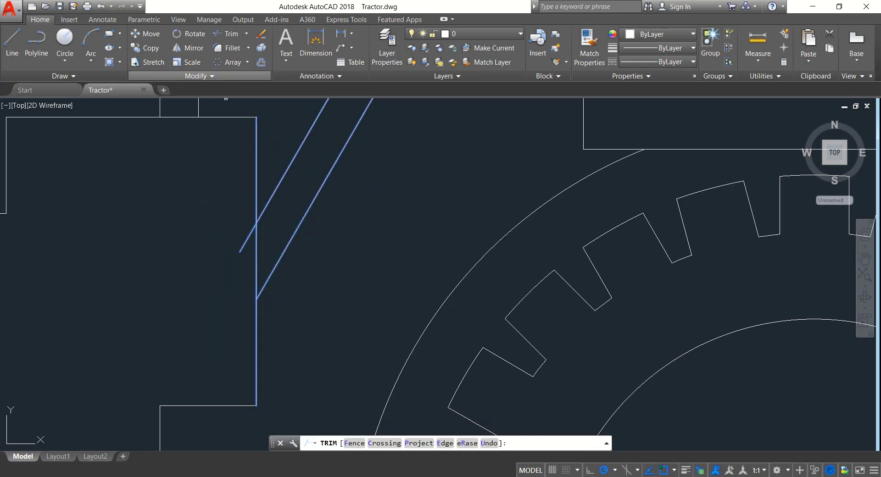
click(244, 244)
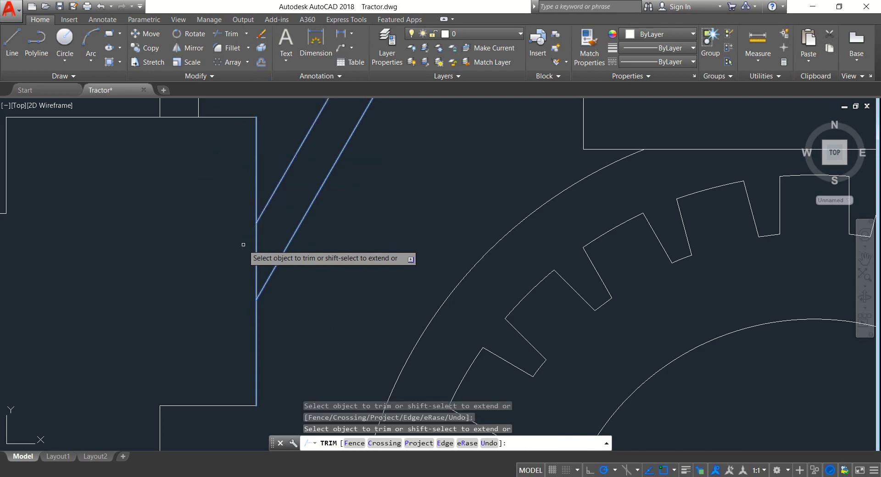
key(Return)
Erase the short vertical line running down from the rear wheel's centre.
scroll(241, 246, down, 6)
middle_drag(236, 256, 269, 251)
scroll(268, 250, down, 2)
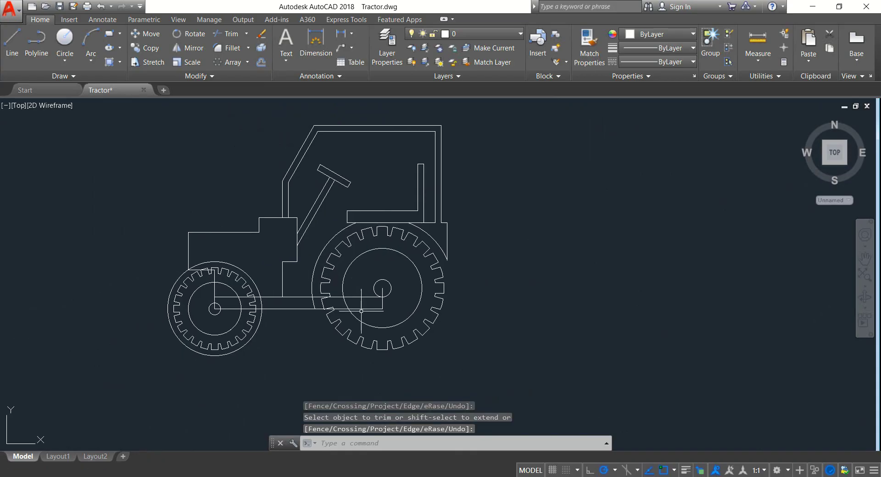
scroll(392, 309, up, 4)
click(368, 294)
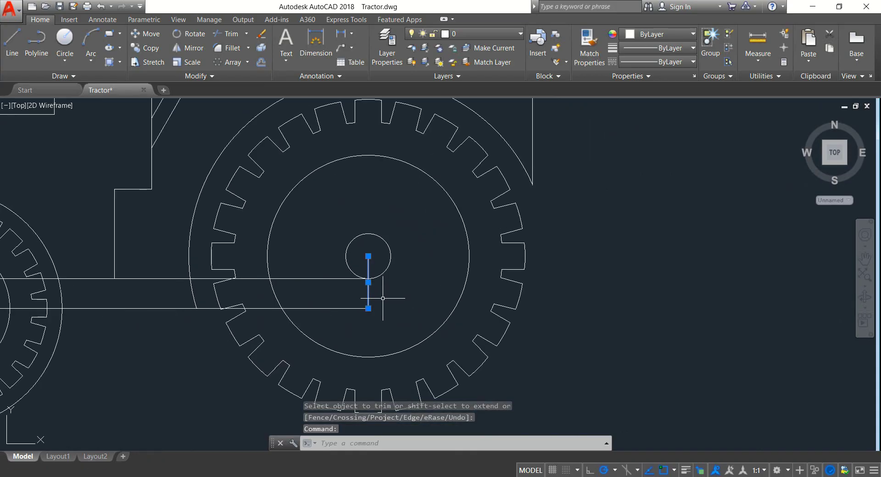
key(Delete)
Trim both chassis lines in the gap between the rear fender arc and the rear tyre's teeth.
scroll(383, 299, down, 2)
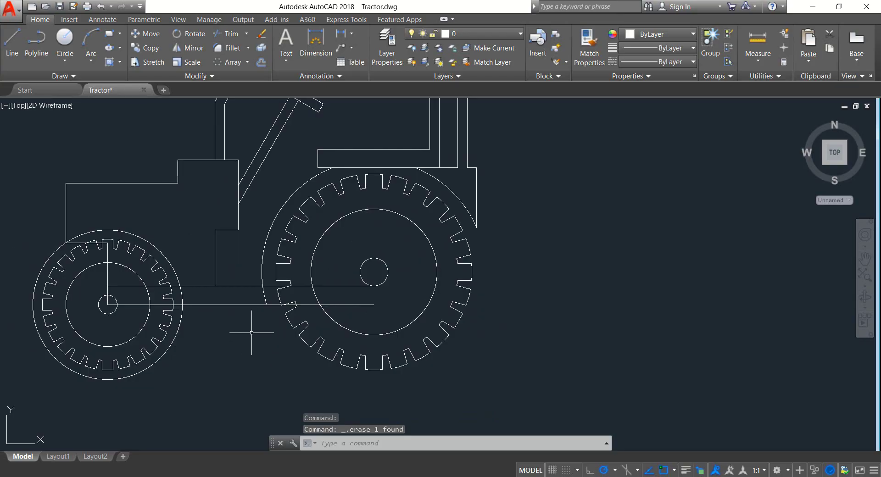
click(454, 385)
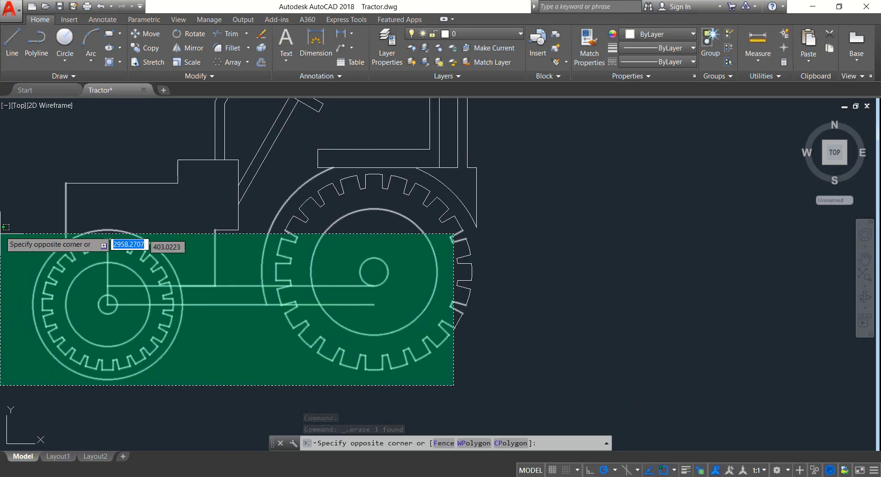
click(1, 234)
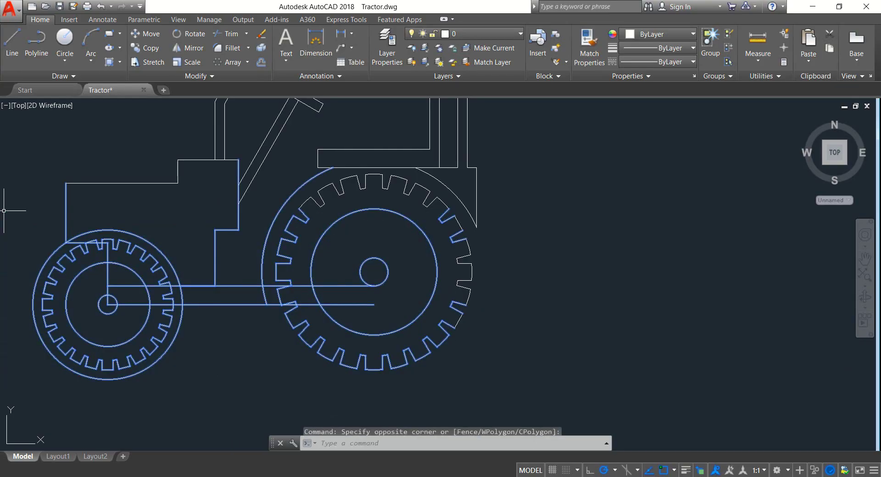
click(235, 35)
scroll(270, 310, up, 2)
scroll(269, 310, up, 2)
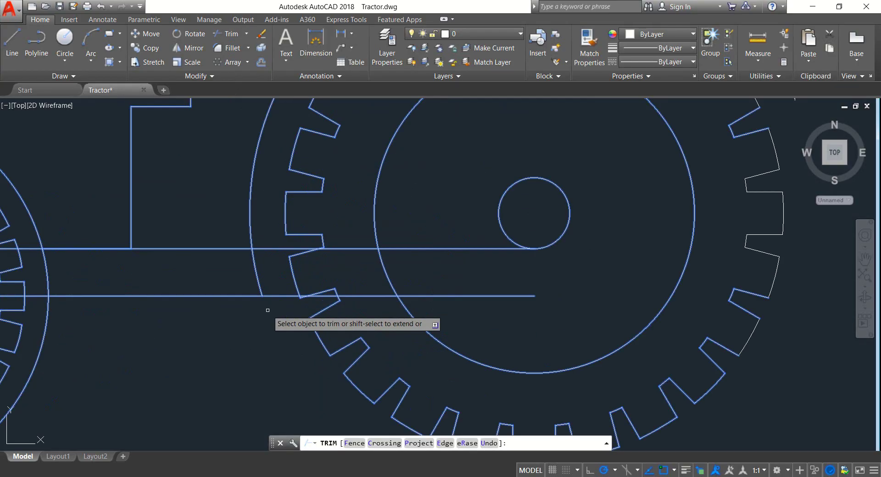
click(272, 296)
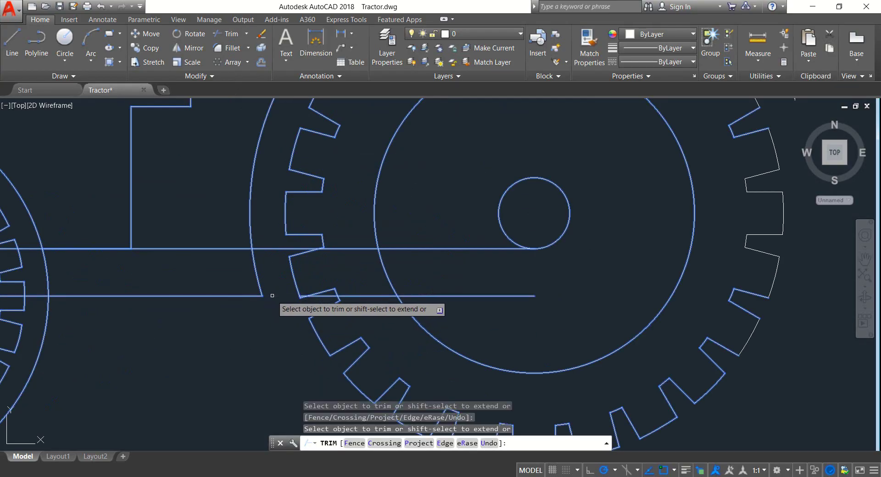
click(264, 248)
Trim the chassis lines between the front tyre and its fender circle, and remove the fender circle's portion outside the body.
scroll(199, 272, down, 2)
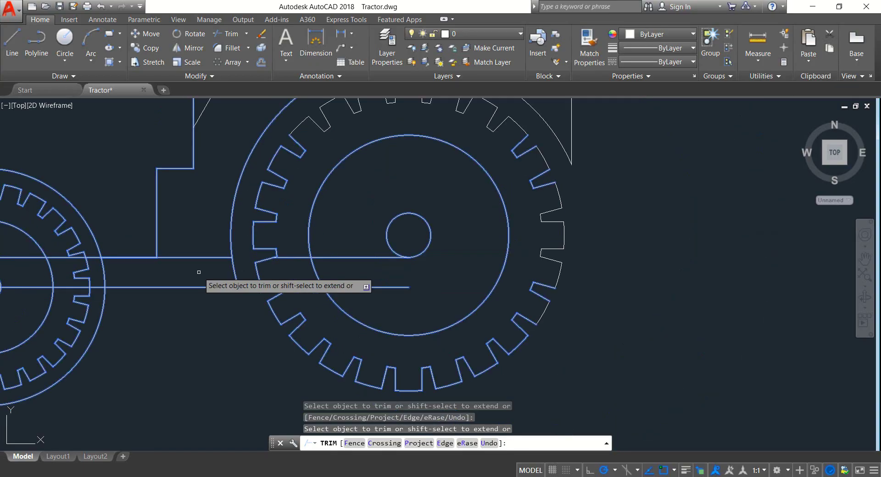
scroll(57, 253, up, 3)
click(145, 264)
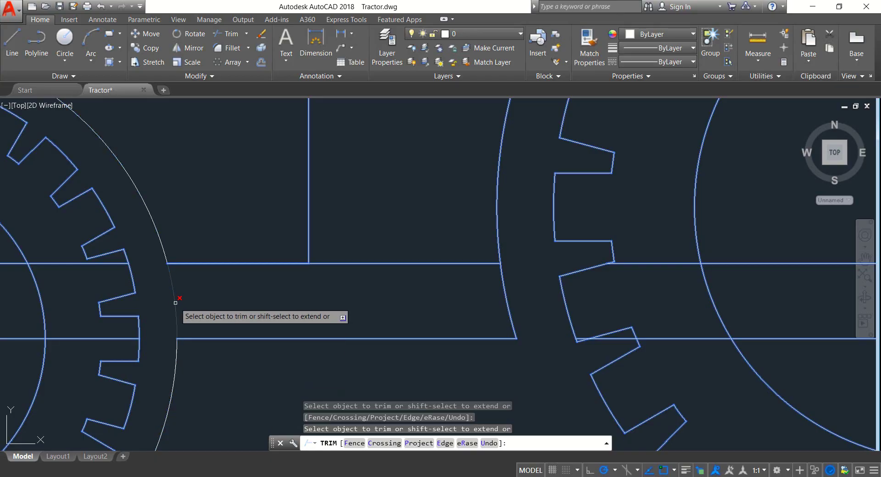
middle_drag(203, 384, 214, 324)
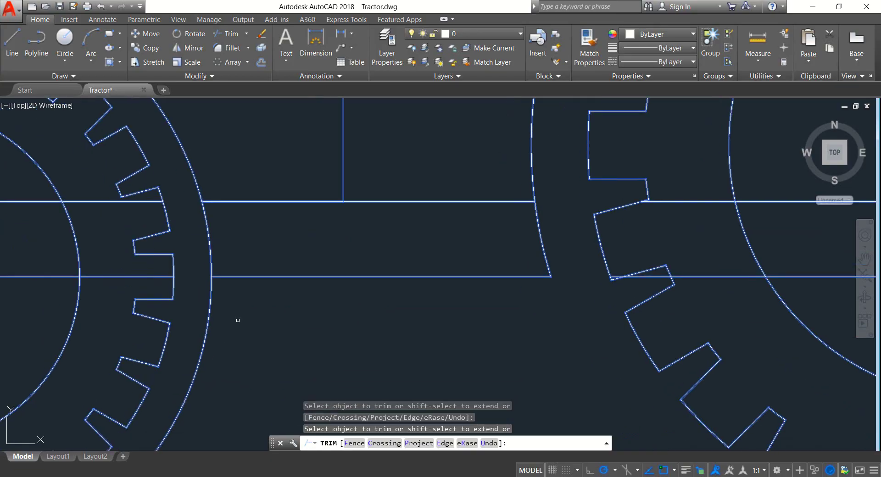
scroll(223, 321, down, 5)
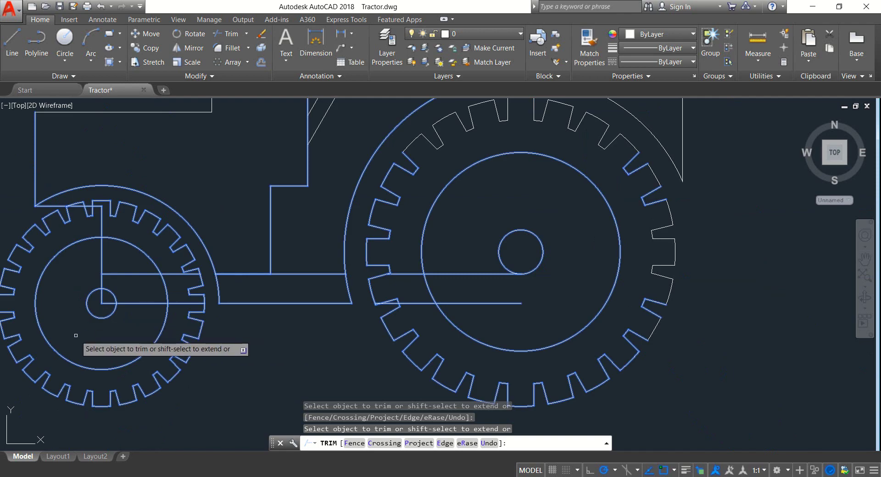
key(Return)
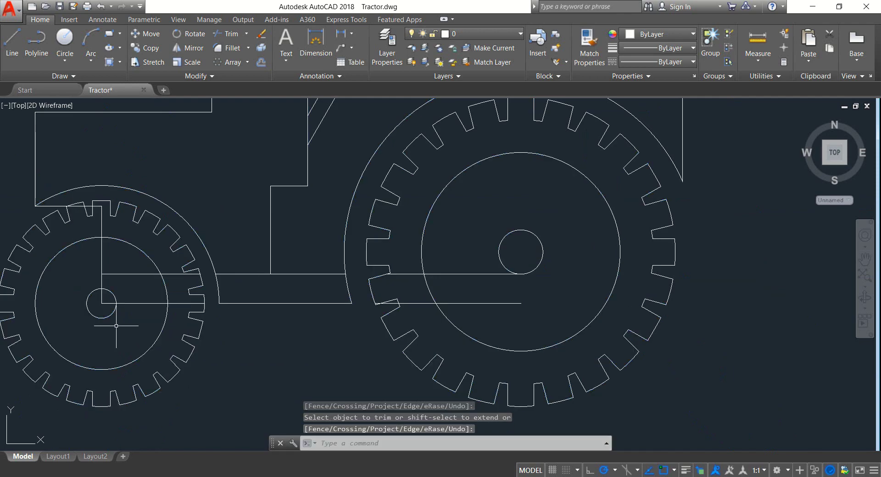
Erase the four leftover construction lines crossing the front wheel: two chassis stubs, the vertical line and the short horizontal one above.
click(138, 312)
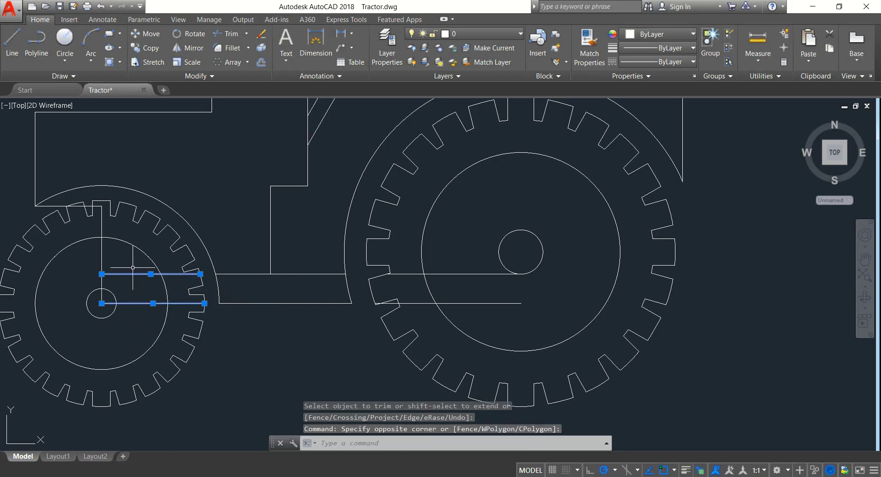
click(106, 248)
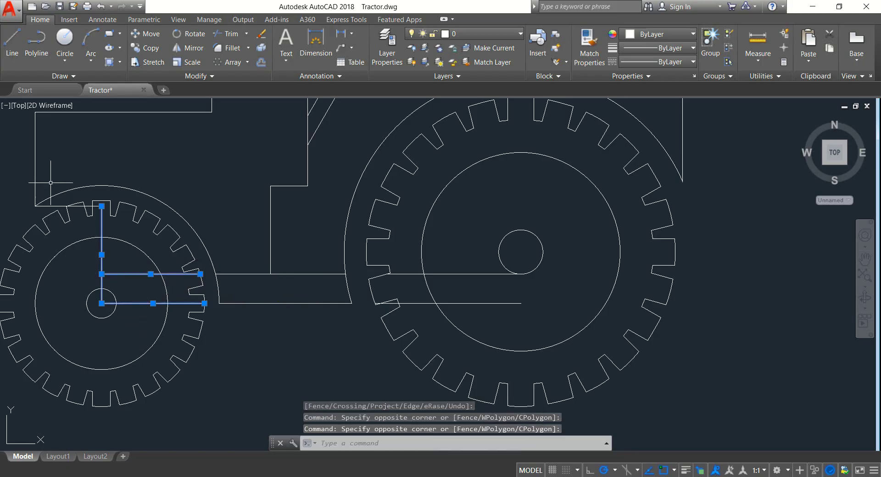
click(48, 204)
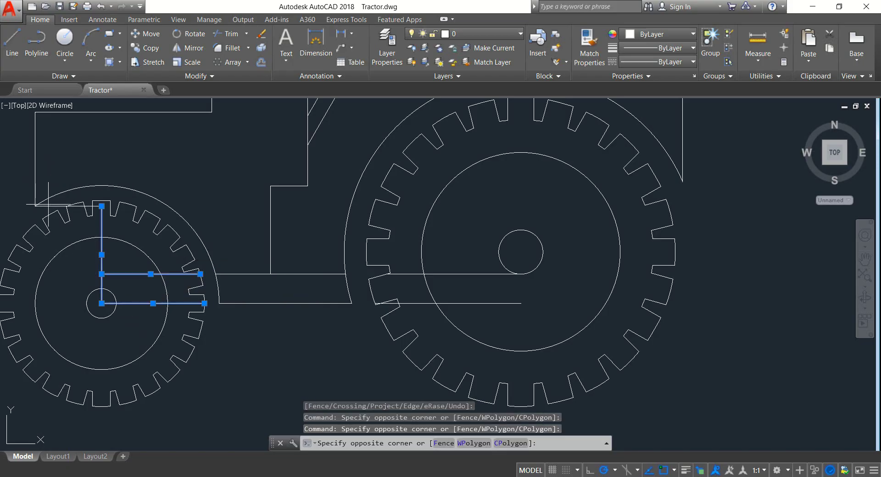
click(45, 206)
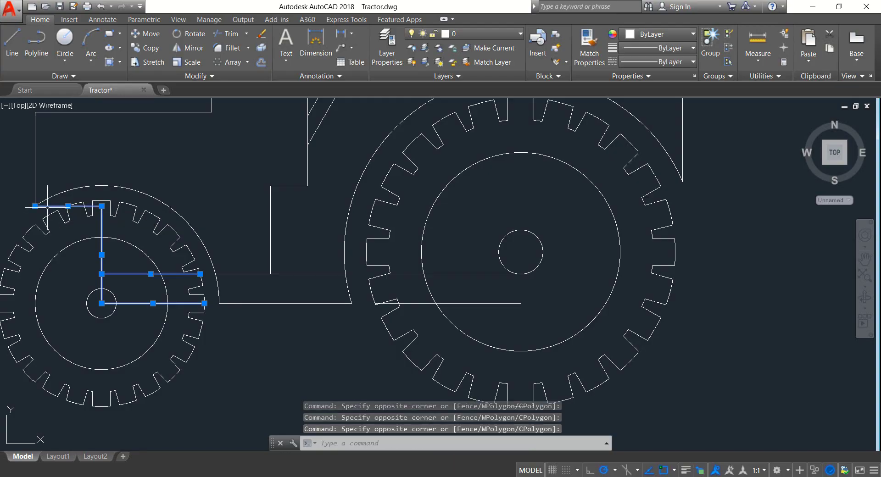
key(Delete)
Erase the two leftover chassis line pieces inside the rear wheel.
scroll(127, 267, down, 5)
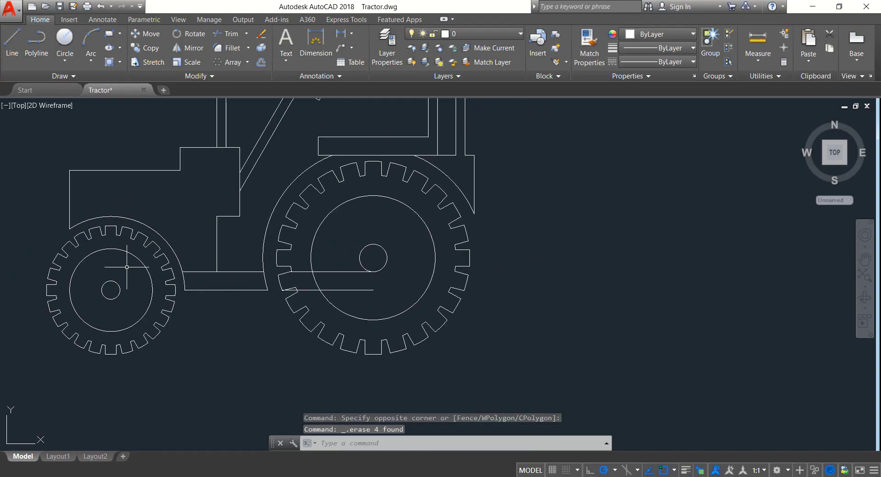
mouse_move(125, 294)
middle_down()
mouse_move(324, 329)
mouse_move(346, 311)
mouse_move(282, 386)
middle_up()
scroll(345, 311, up, 2)
scroll(312, 349, down, 2)
mouse_move(311, 349)
middle_down()
mouse_move(320, 321)
mouse_move(330, 319)
middle_up()
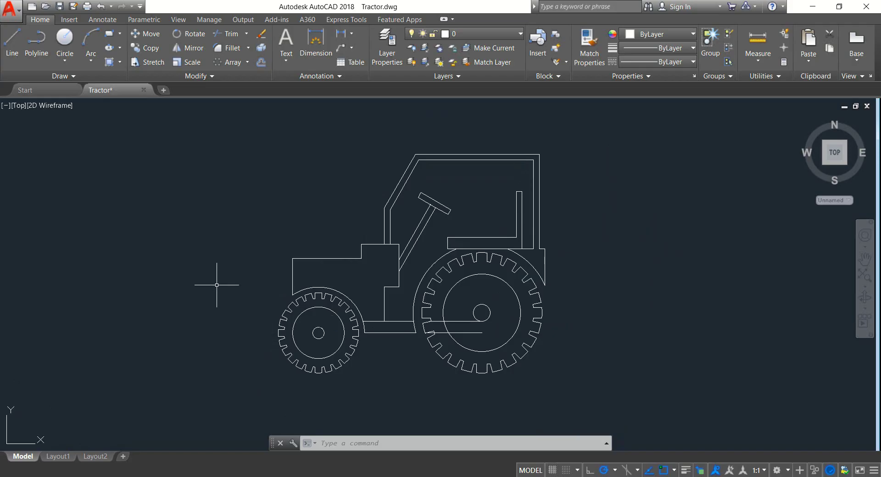
scroll(484, 322, up, 2)
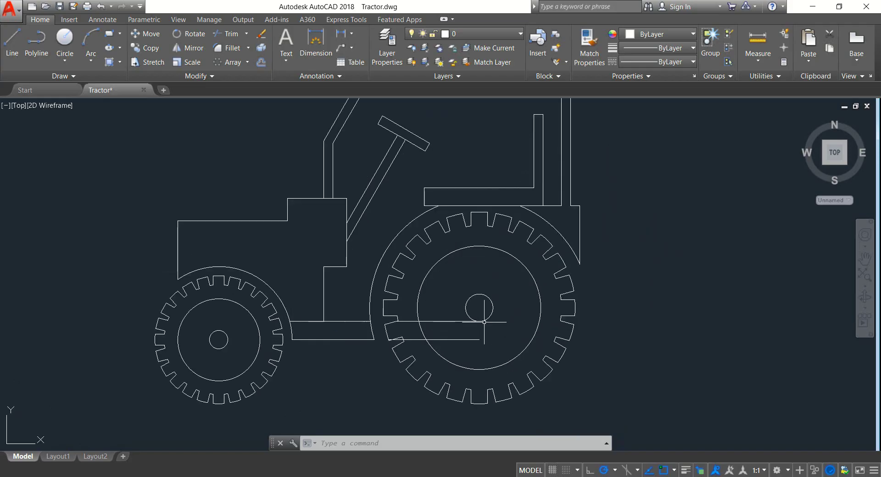
click(469, 345)
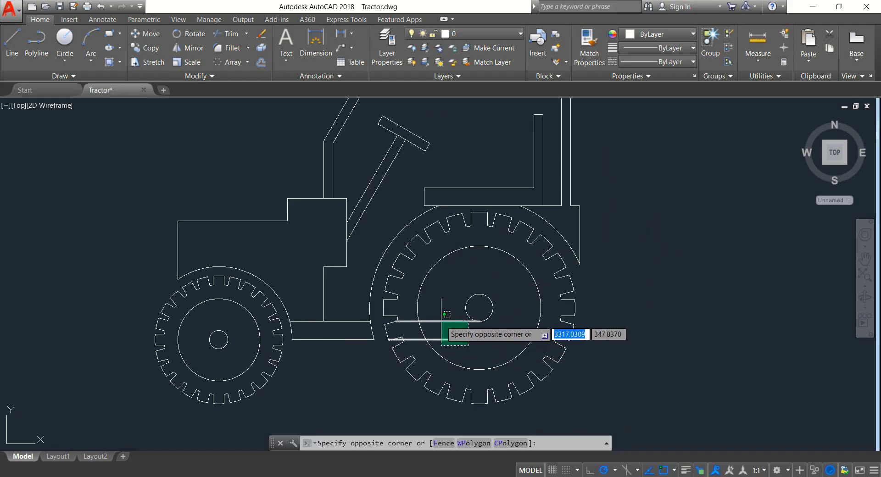
click(441, 321)
key(Delete)
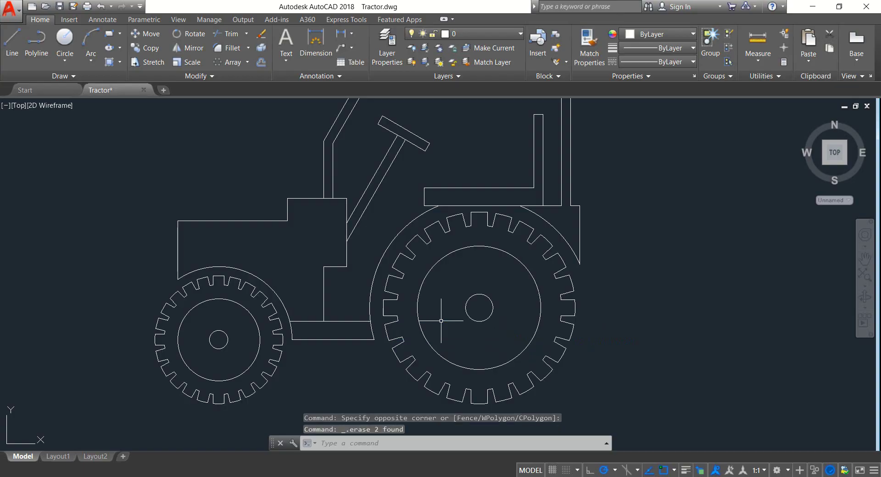
scroll(468, 334, down, 2)
middle_drag(472, 335, 491, 324)
scroll(491, 324, up, 3)
scroll(496, 332, down, 3)
scroll(496, 331, up, 2)
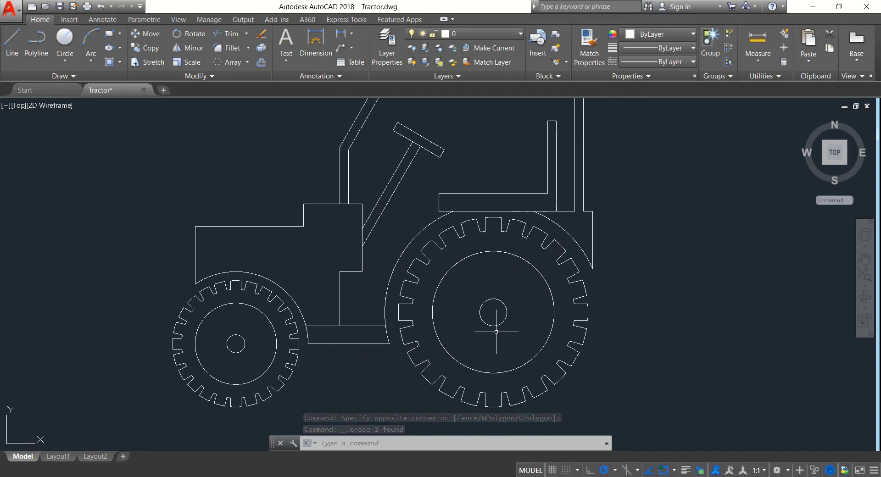
mouse_move(496, 332)
middle_down()
mouse_move(530, 355)
mouse_move(500, 329)
middle_up()
scroll(527, 344, down, 2)
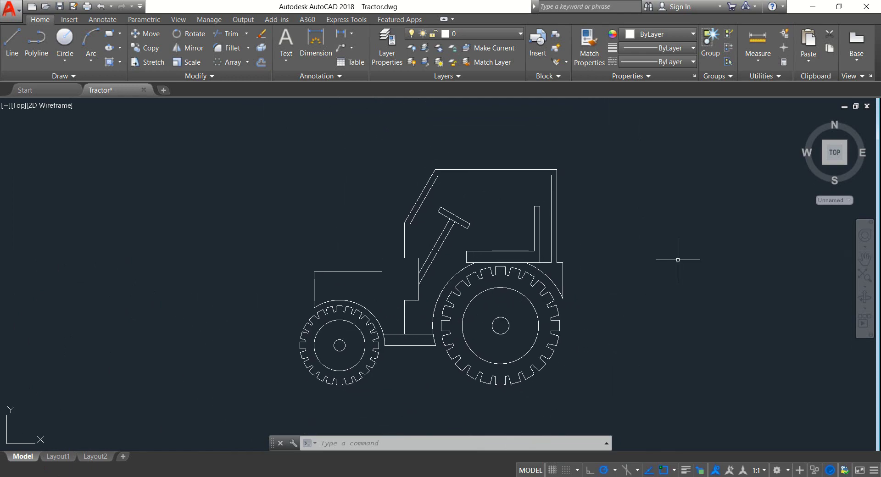